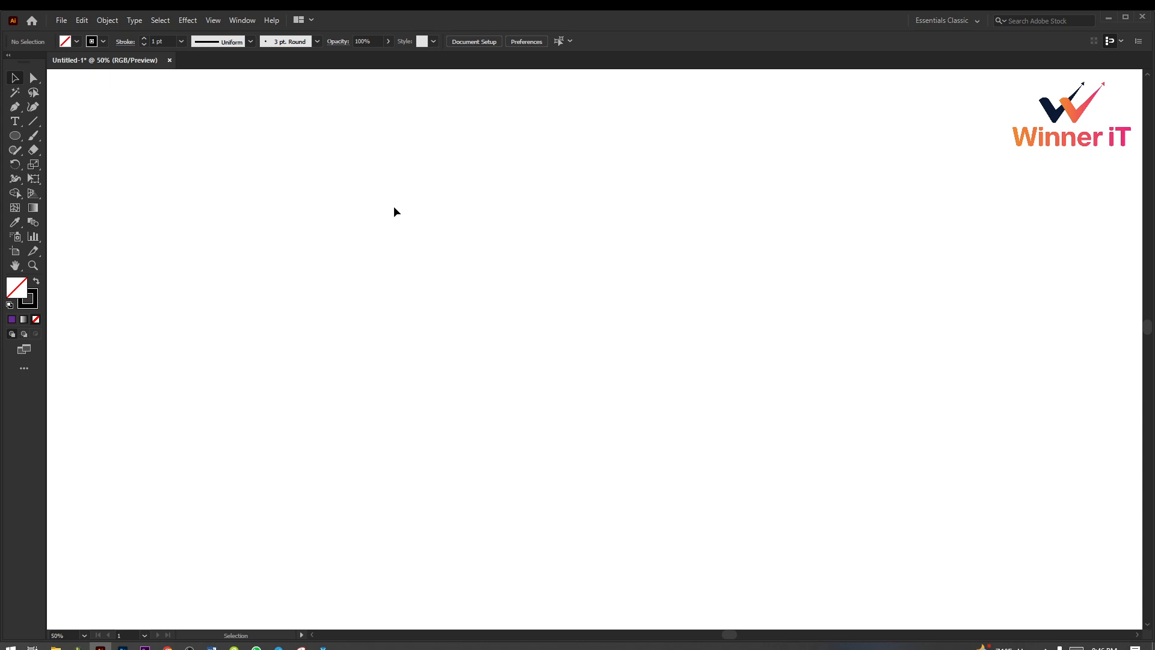
left_click(508, 250, "ctrl+alt")
left_click_drag(500, 275, 456, 177)
left_click(622, 302, "ctrl")
left_click_drag(625, 293, 684, 262)
left_click(620, 274, "ctrl")
left_click(534, 290, "ctrl+alt")
left_click(536, 292, "ctrl+alt")
left_click_drag(575, 294, 572, 148)
left_click_drag(470, 295, 358, 193)
left_click(484, 316, "ctrl")
left_click_drag(489, 320, 483, 313)
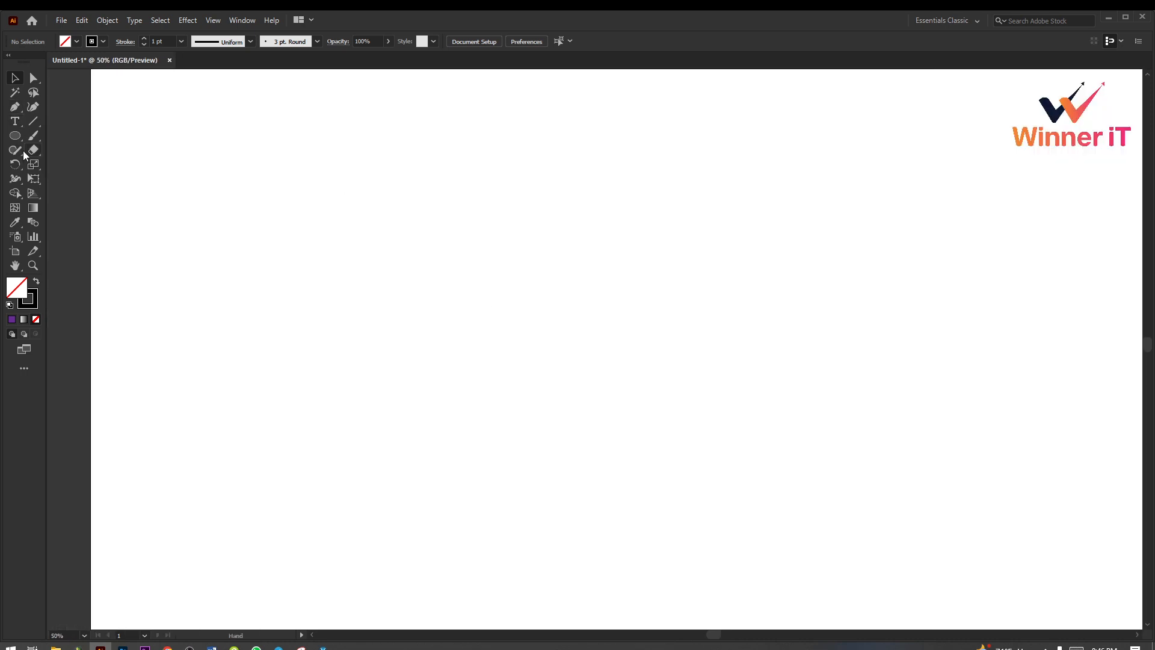
left_click_drag(20, 132, 84, 136)
mouse_move(17, 153)
left_mouse_down()
mouse_move(67, 154)
mouse_move(15, 153)
mouse_move(124, 188)
mouse_move(98, 204)
left_mouse_up()
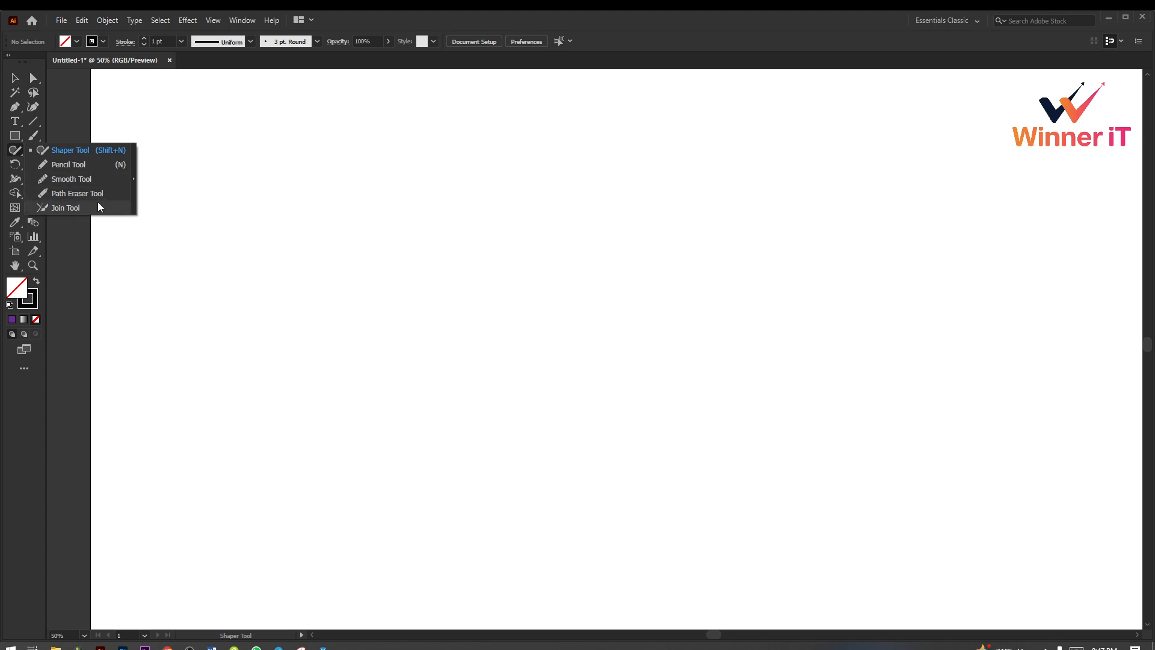
left_click(17, 78)
left_click(17, 150)
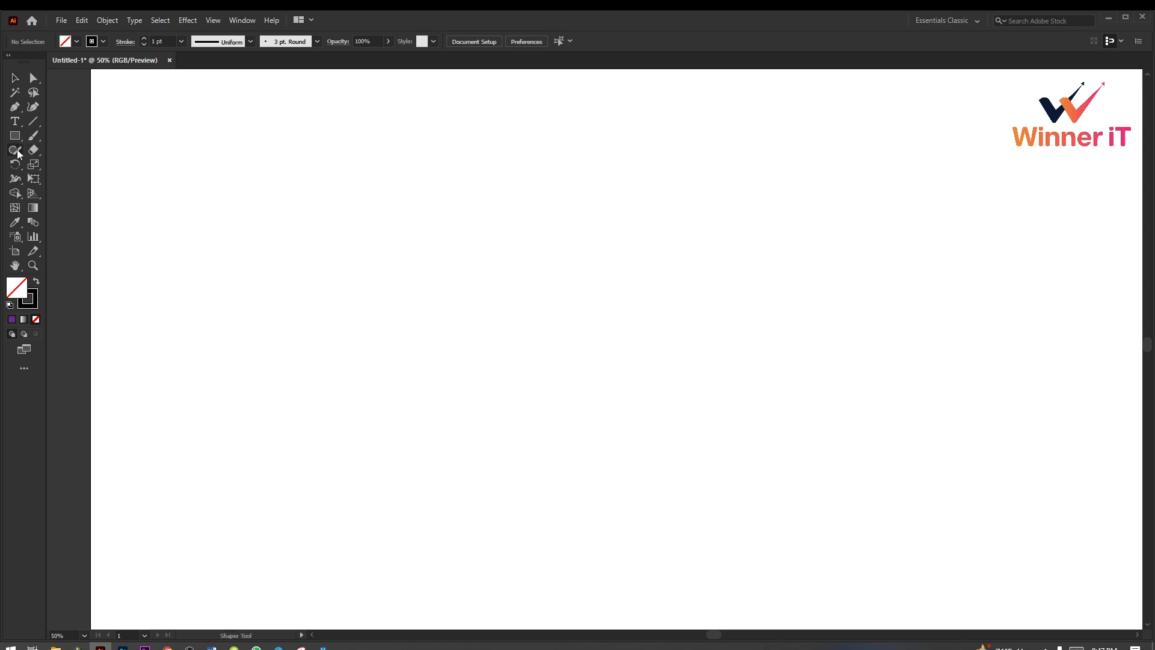
Step: Tear off the Eraser, Scissors and Knife tools as a floating panel and place it over the artboard's upper-left corner
left_click(36, 151)
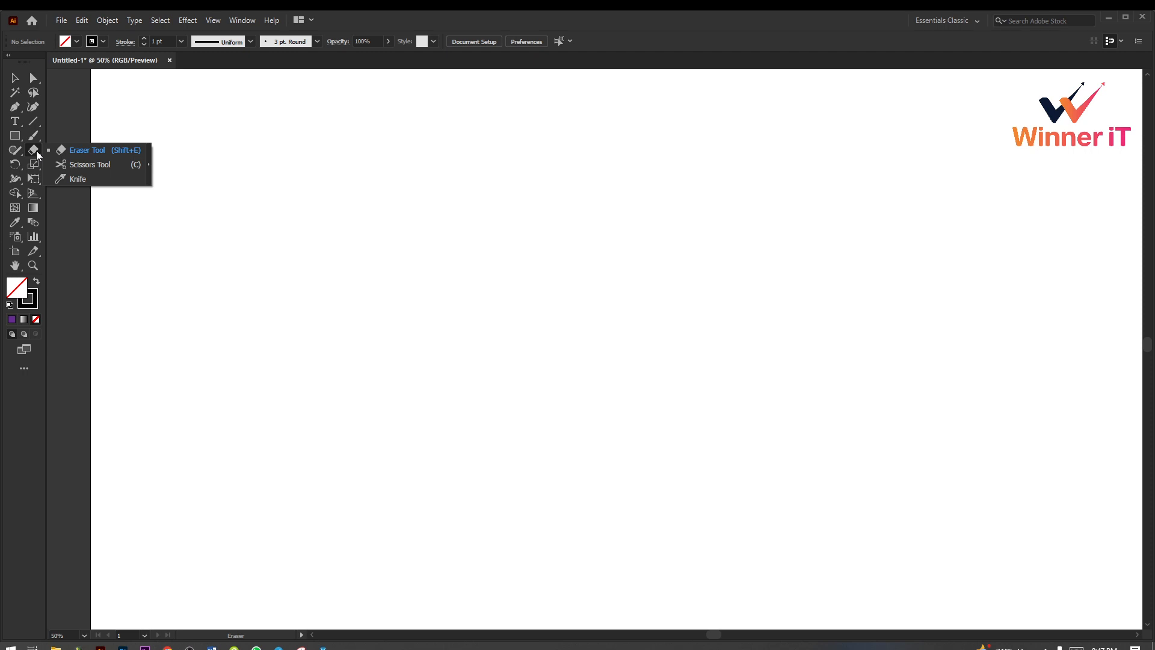
left_click(148, 171)
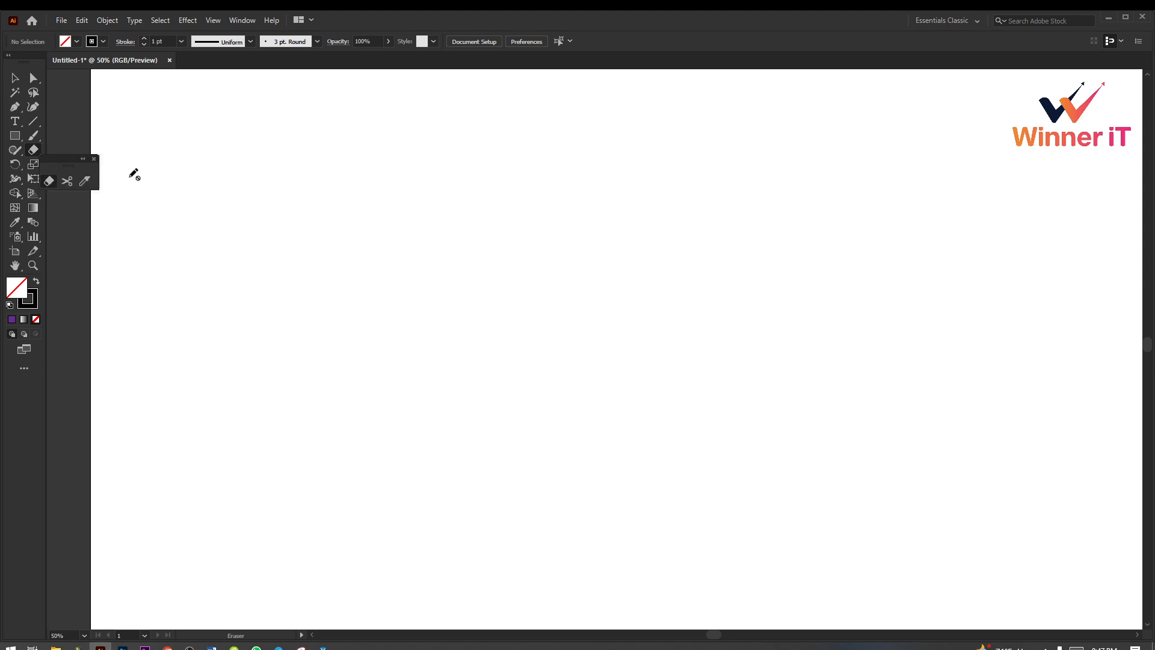
mouse_move(62, 158)
left_mouse_down()
mouse_move(189, 135)
mouse_move(164, 131)
left_mouse_up()
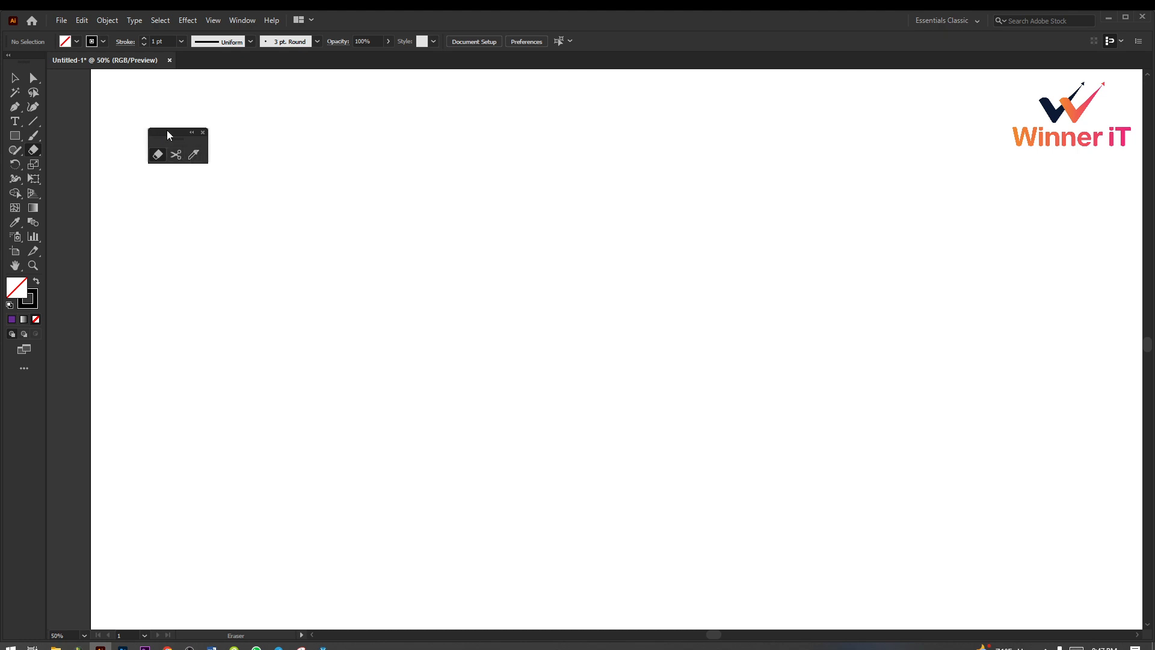
mouse_move(170, 131)
left_mouse_down()
mouse_move(128, 94)
mouse_move(138, 97)
left_mouse_up()
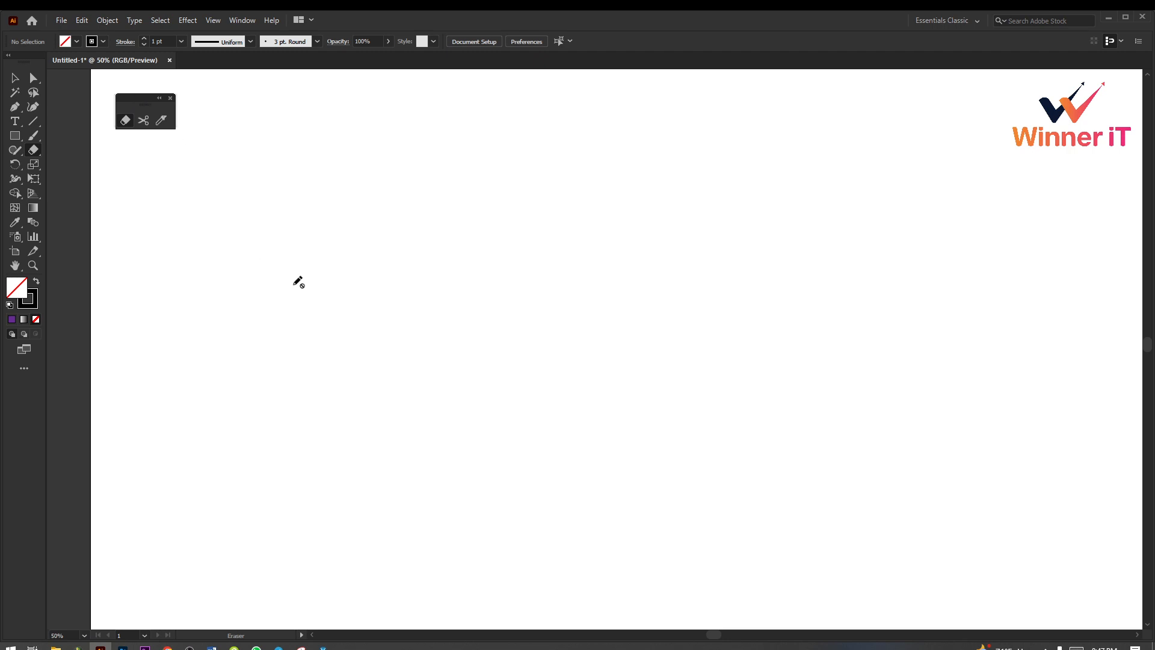
Step: Draw a circle about 1054 px in diameter in the upper middle of the artboard with the Ellipse tool
key("ctrl+minus")
left_click_drag(505, 246, 450, 161)
left_click(571, 317, "ctrl")
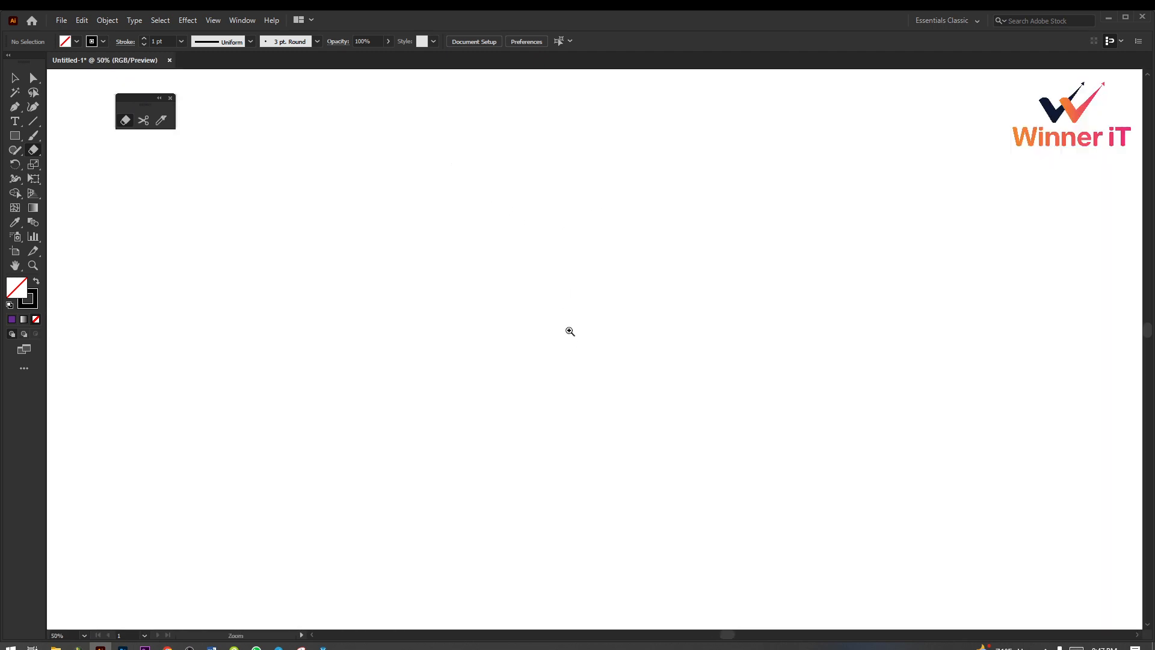
left_click(570, 330, "ctrl+alt")
left_click(572, 330, "ctrl+alt")
left_click_drag(686, 400, 577, 269)
left_click(598, 272, "ctrl")
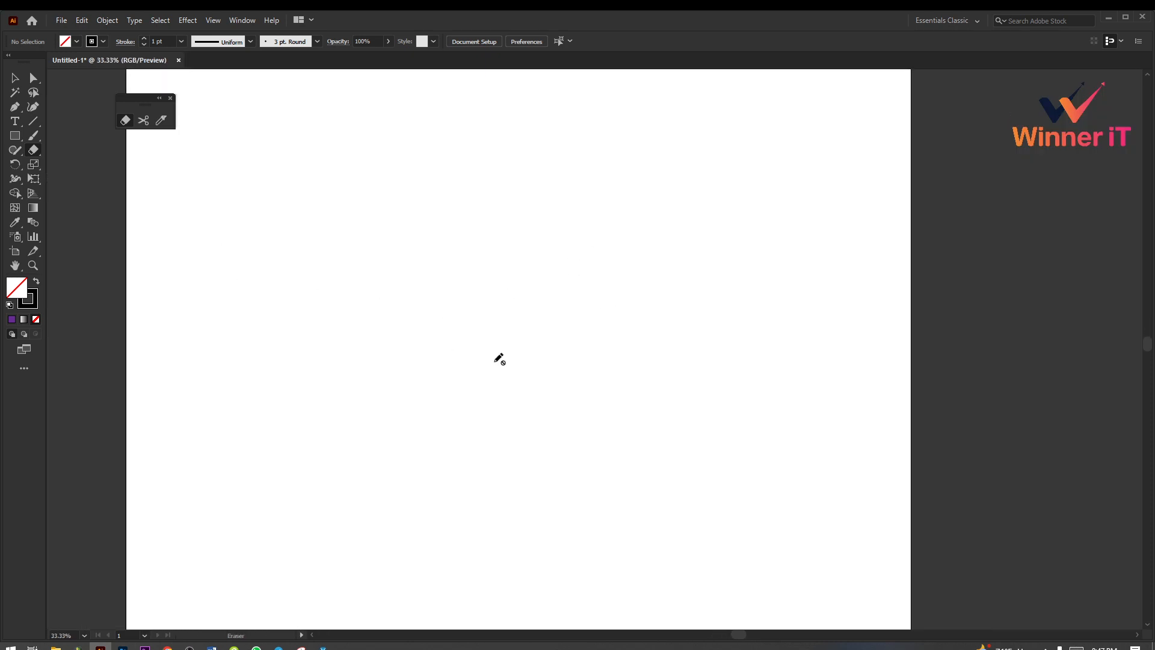
left_click(15, 135)
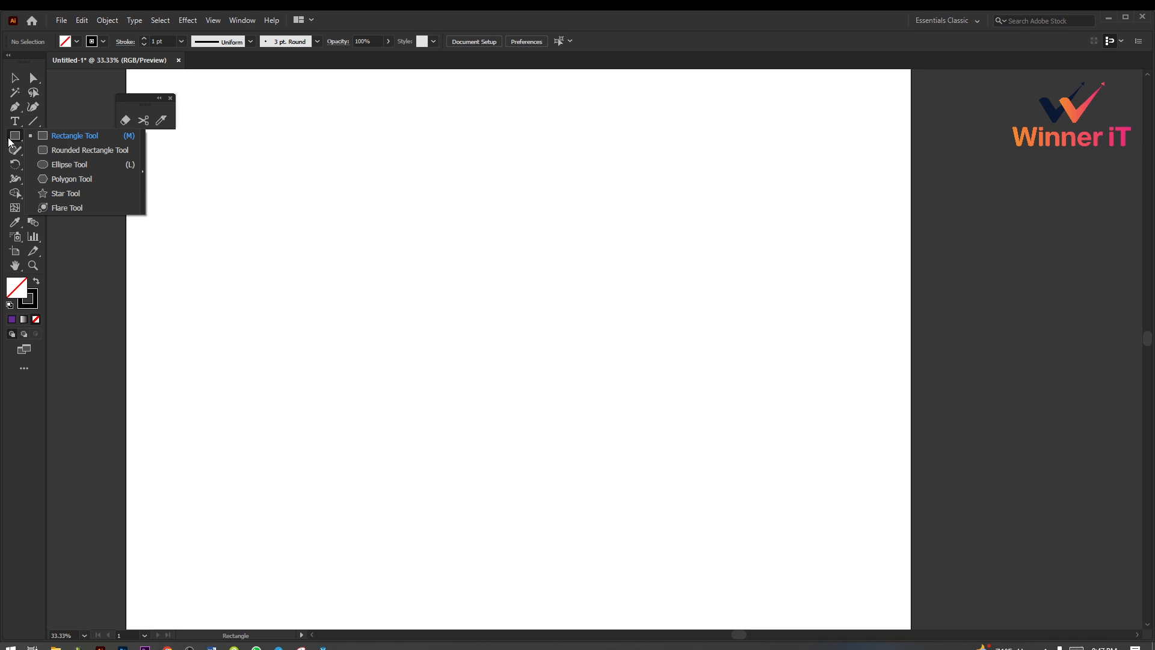
left_click(91, 163)
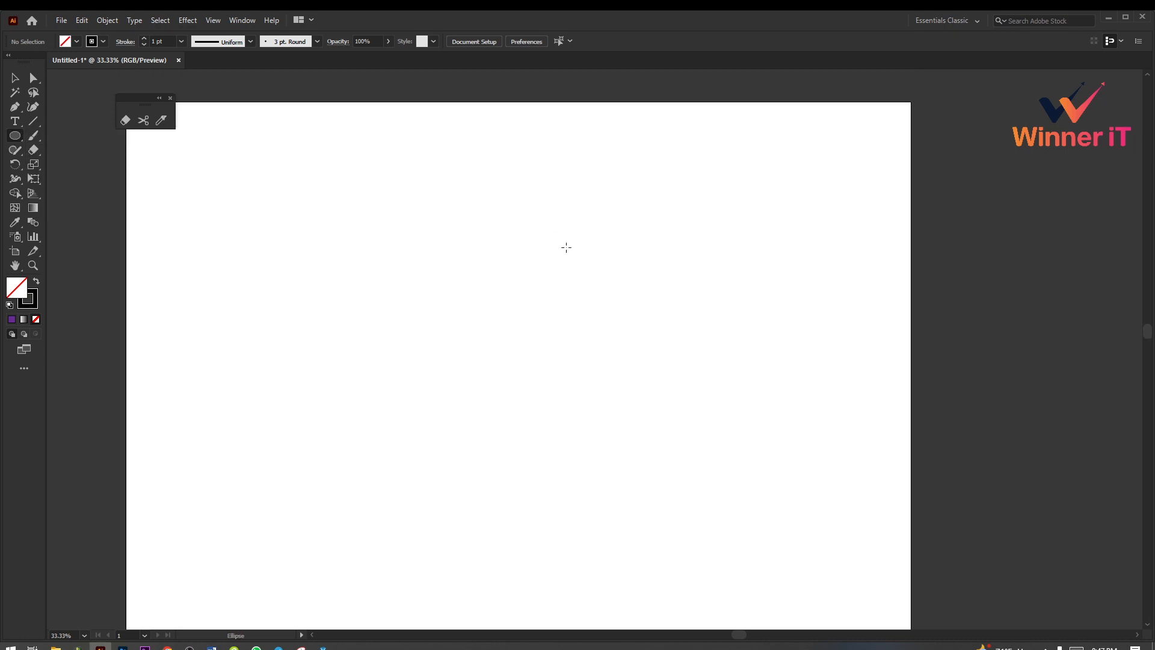
left_click_drag(478, 245, 615, 334)
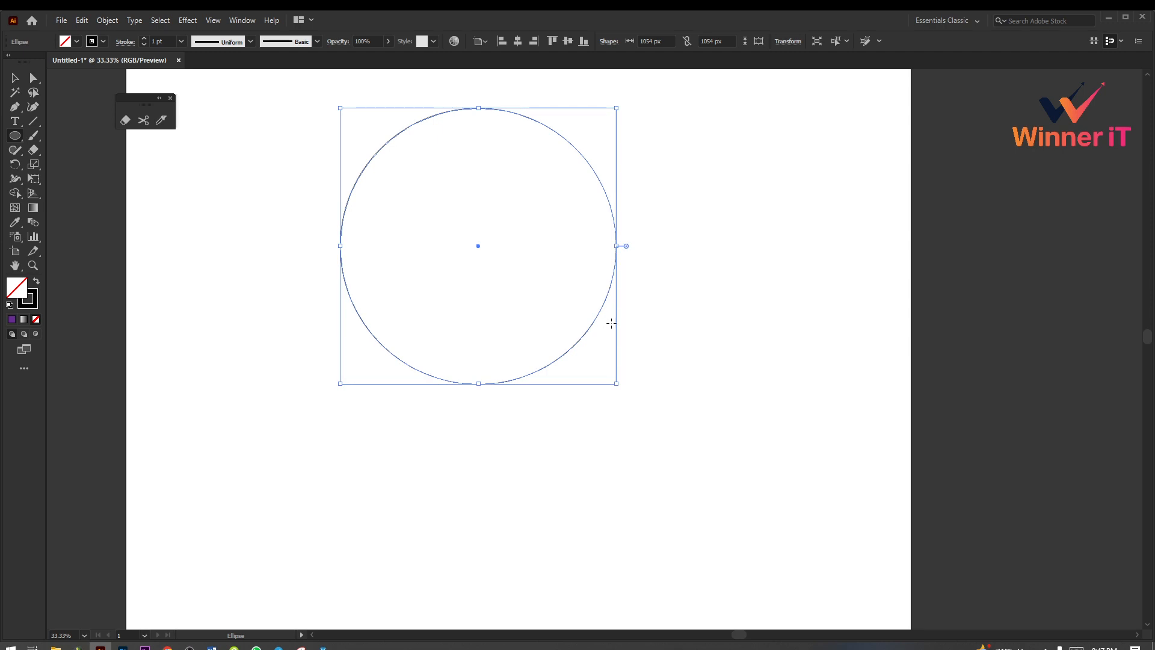
Step: Fill the circle with orange and move it slightly down the artboard
left_click(76, 41)
left_click(109, 62)
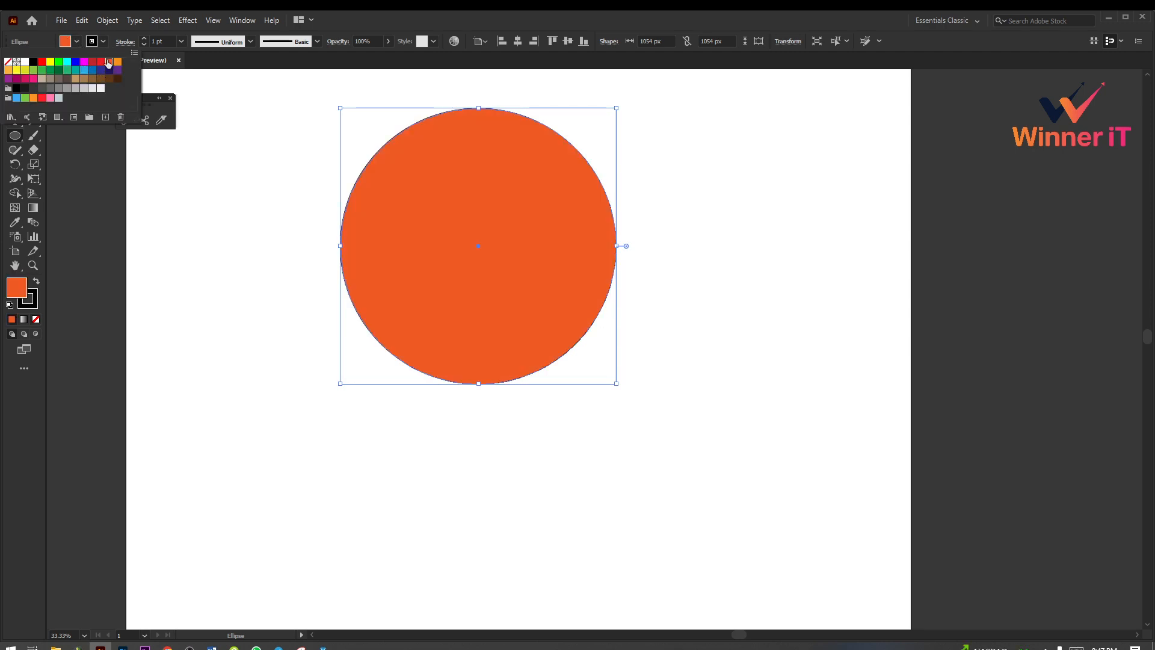
left_click(12, 81)
left_click(234, 263)
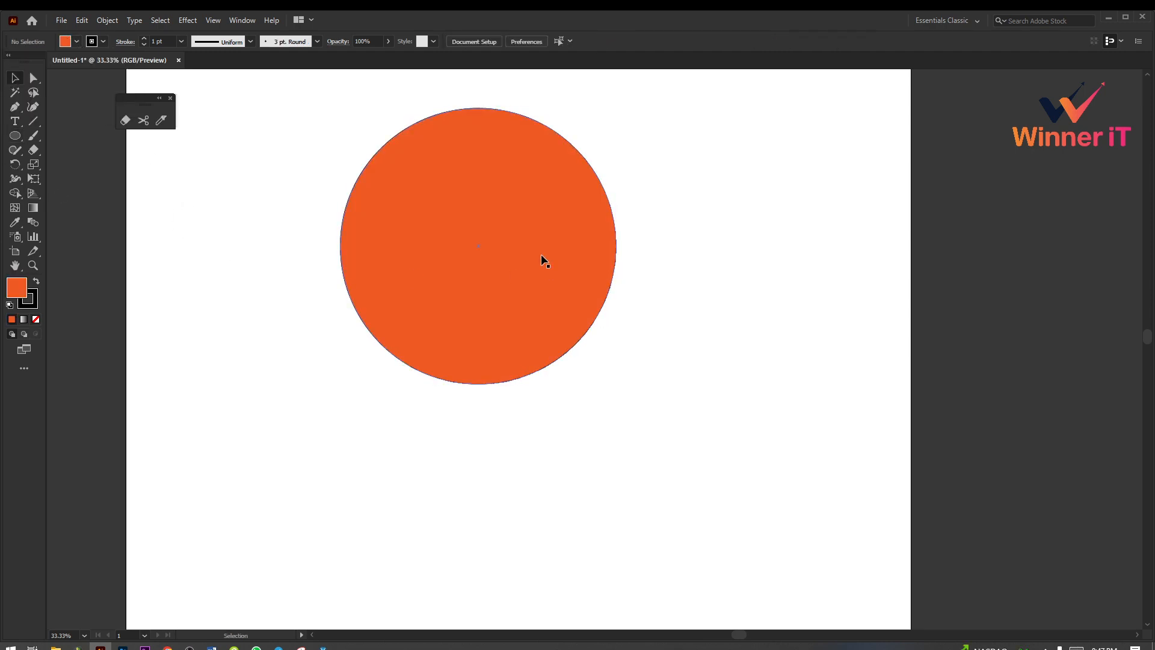
left_click_drag(540, 254, 546, 294)
scroll(548, 296, "up", 1)
scroll(548, 296, "down", 1)
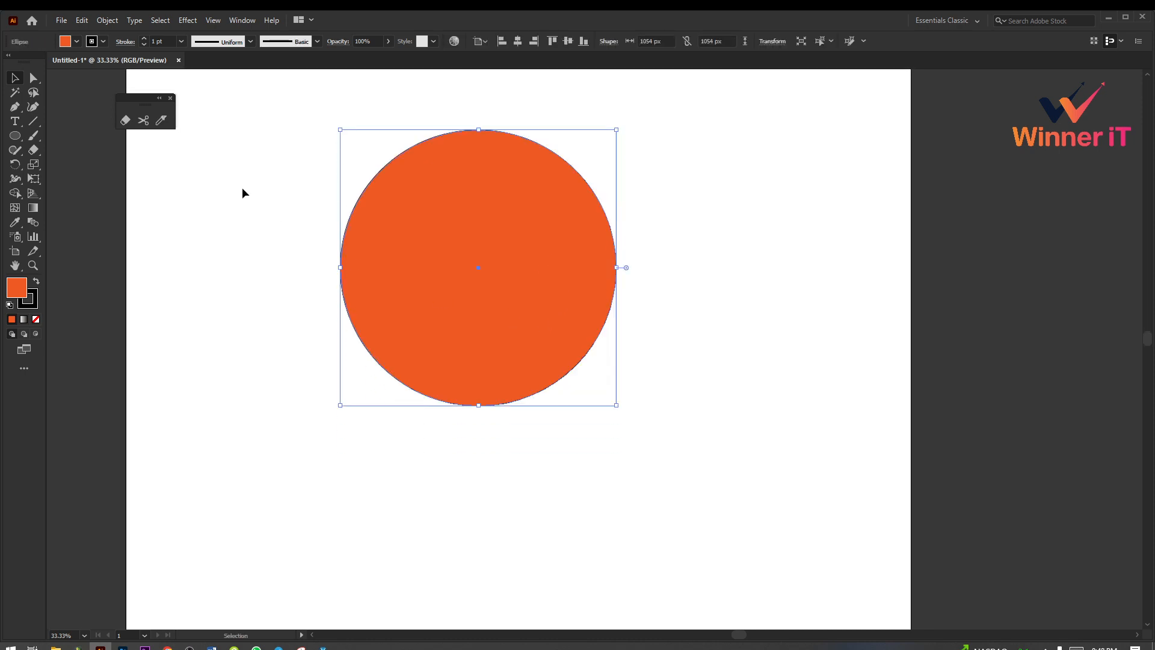
Step: Choose the Eraser tool and vary its brush size until it is larger than the orange circle
left_click(125, 121)
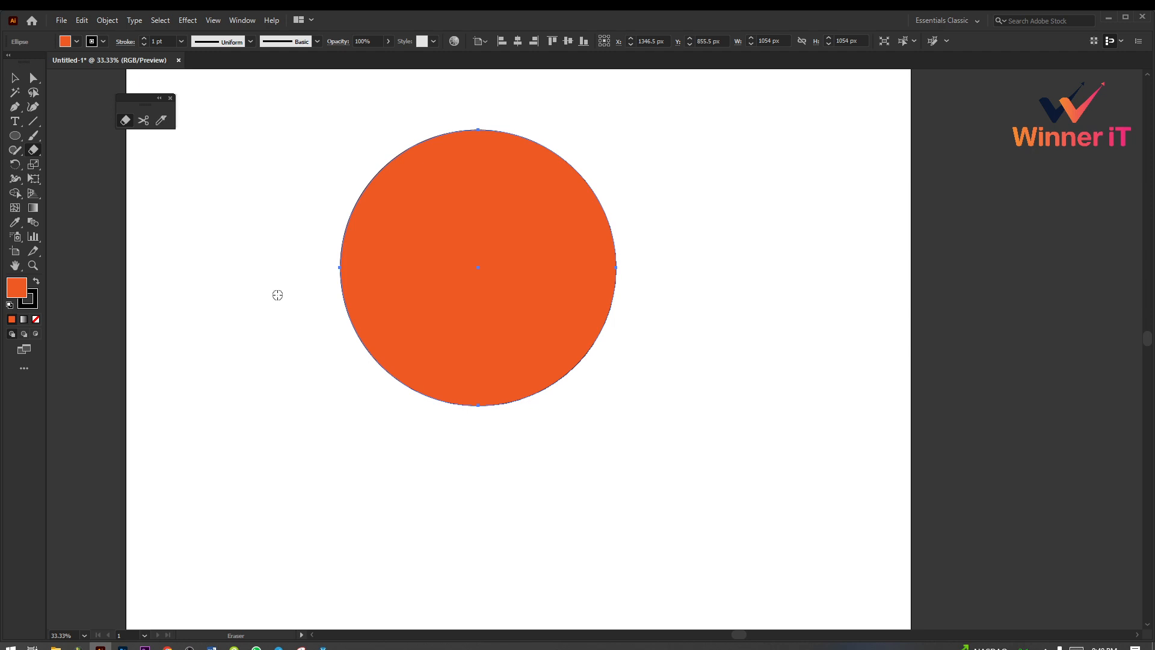
key("Caps_Lock")
key("bracketleft")
key("bracketleft")
key("bracketleft")
key("bracketleft")
key("bracketleft")
key("bracketright")
key("bracketright")
key("bracketright")
key("bracketright")
key("bracketright")
key("bracketright")
key("bracketright")
key("bracketright")
key("bracketright")
key("bracketright")
key("bracketright")
key("bracketright")
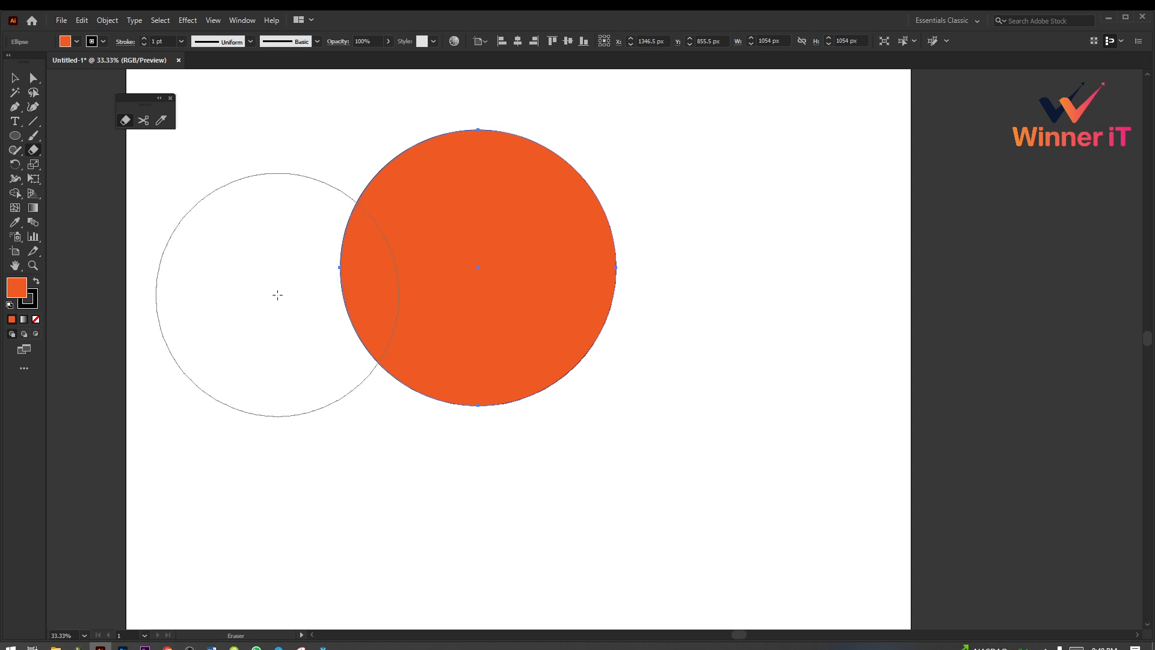
key("bracketleft")
key("bracketleft")
key("bracketright")
key("bracketright")
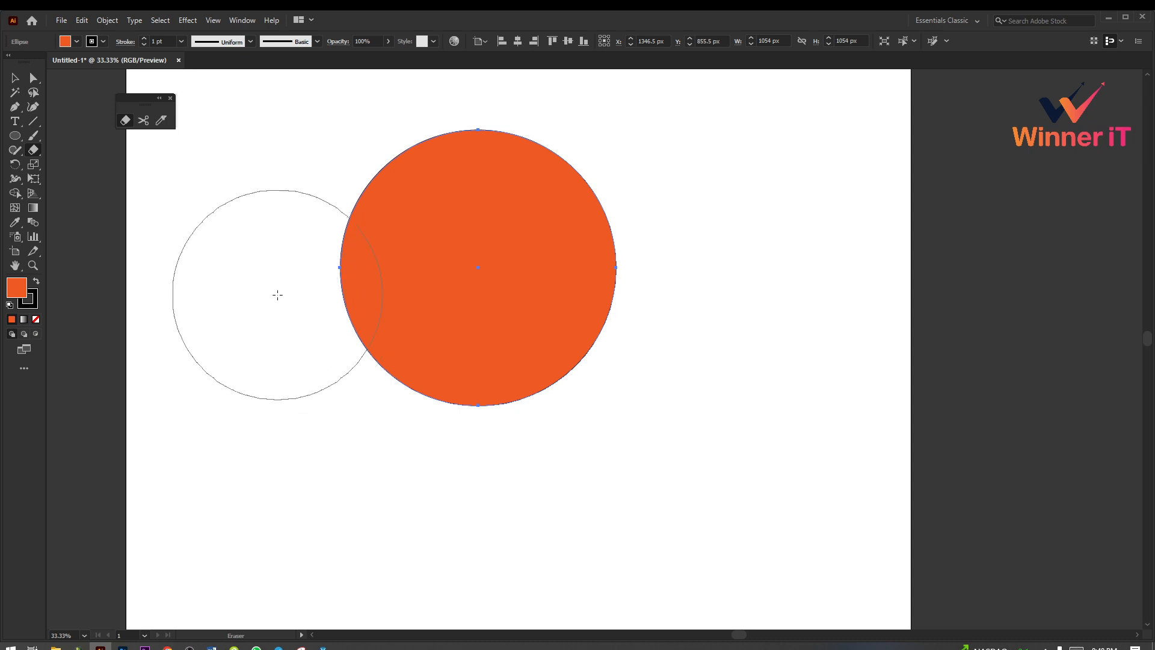
key("bracketright")
key("bracketright")
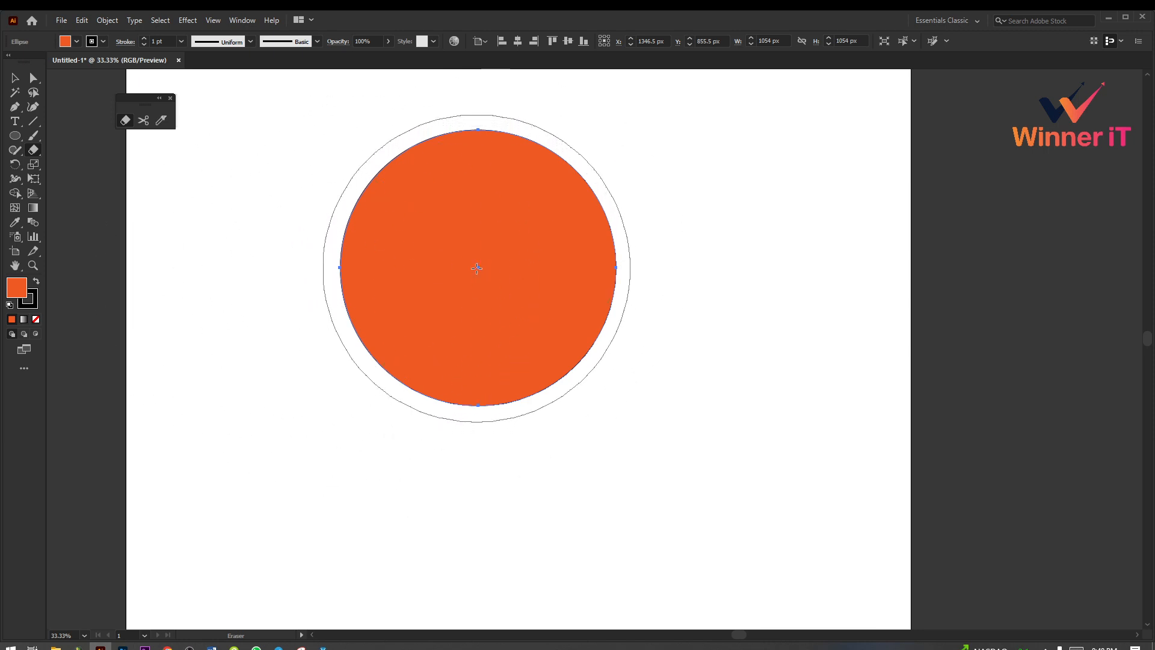
Step: Shrink the eraser to about 36 pt, erase three curved bands across the circle from edge to edge, and deselect it
key("bracketleft")
key("bracketleft")
key("bracketleft")
key("bracketleft")
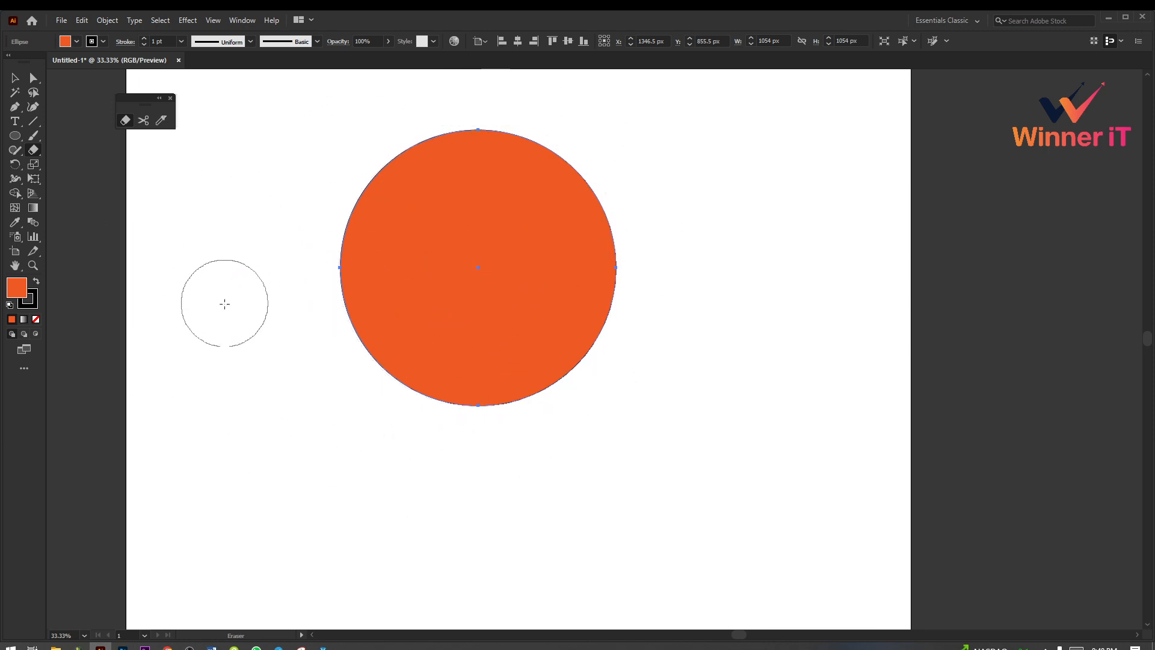
key("bracketleft")
key("bracketleft")
key("bracketleft")
key("bracketleft")
key("bracketleft")
key("bracketleft")
key("bracketleft")
mouse_move(598, 147)
left_mouse_down()
mouse_move(407, 206)
mouse_move(341, 178)
left_mouse_up()
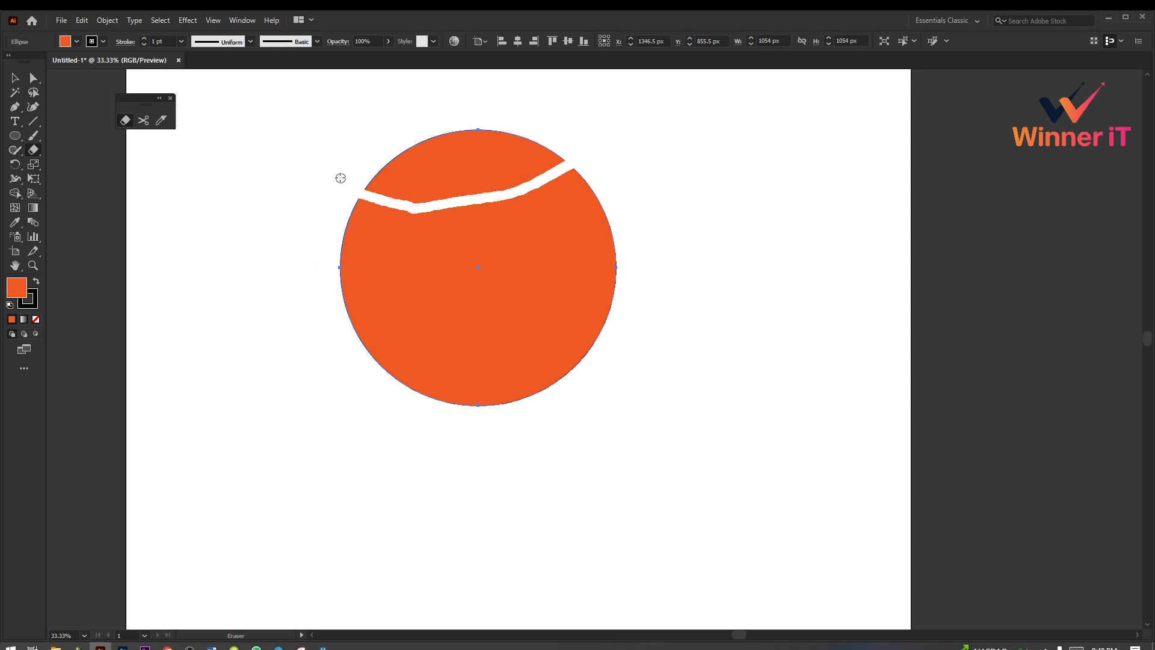
left_click_drag(317, 267, 638, 256)
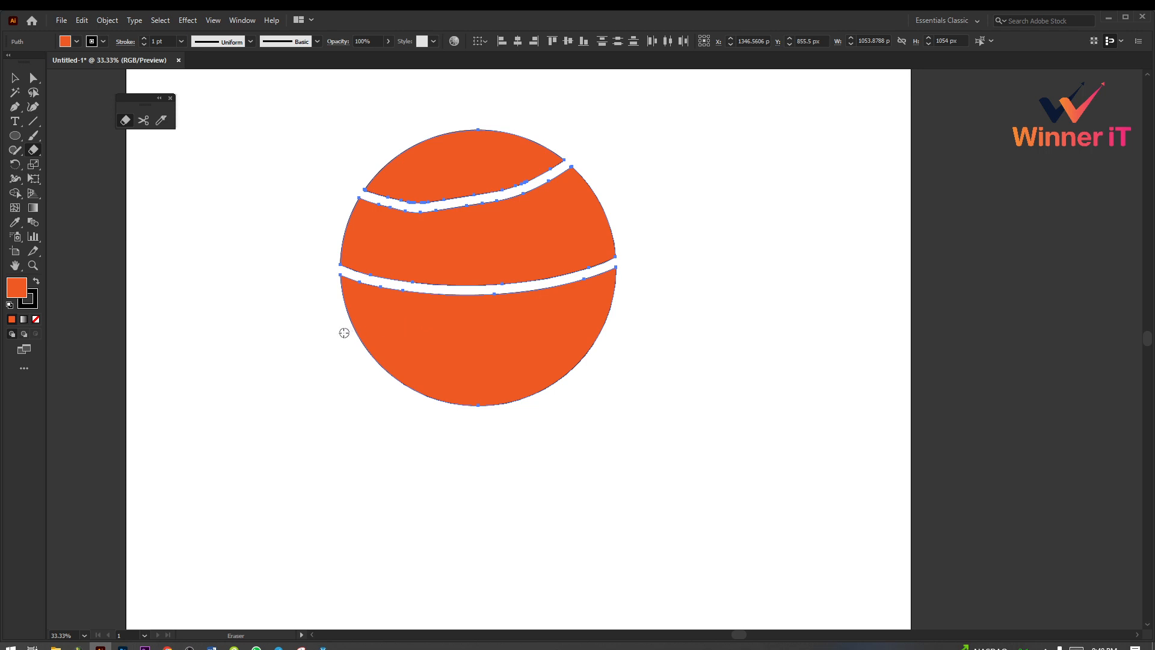
left_click_drag(344, 333, 593, 359)
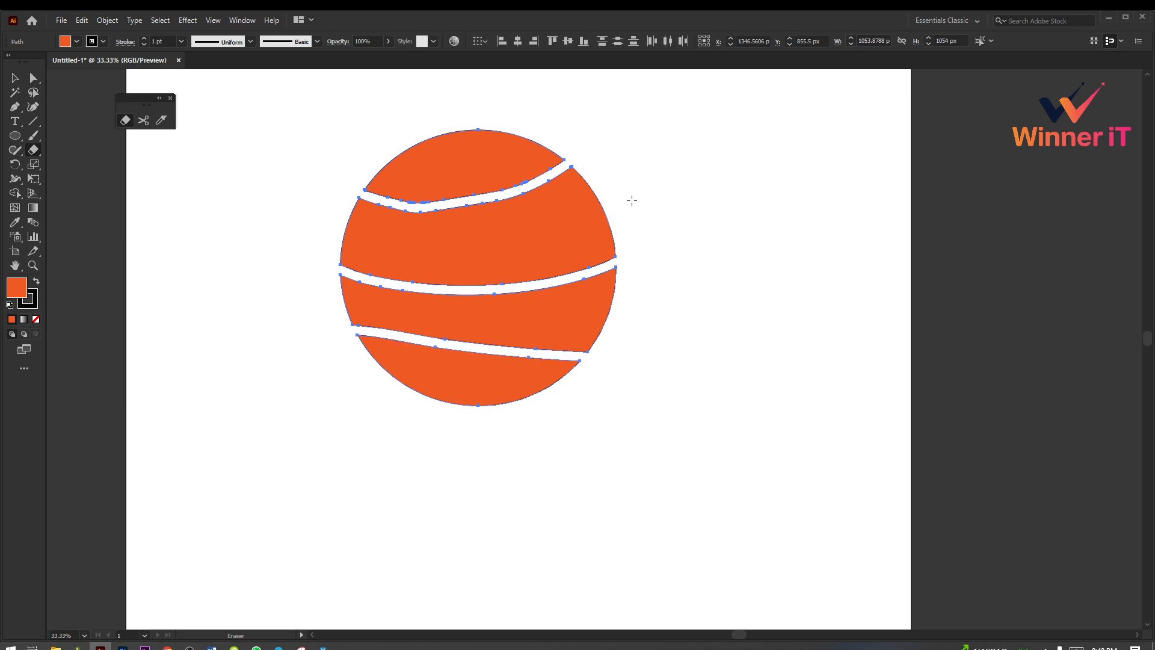
left_click(15, 78)
left_click(273, 272)
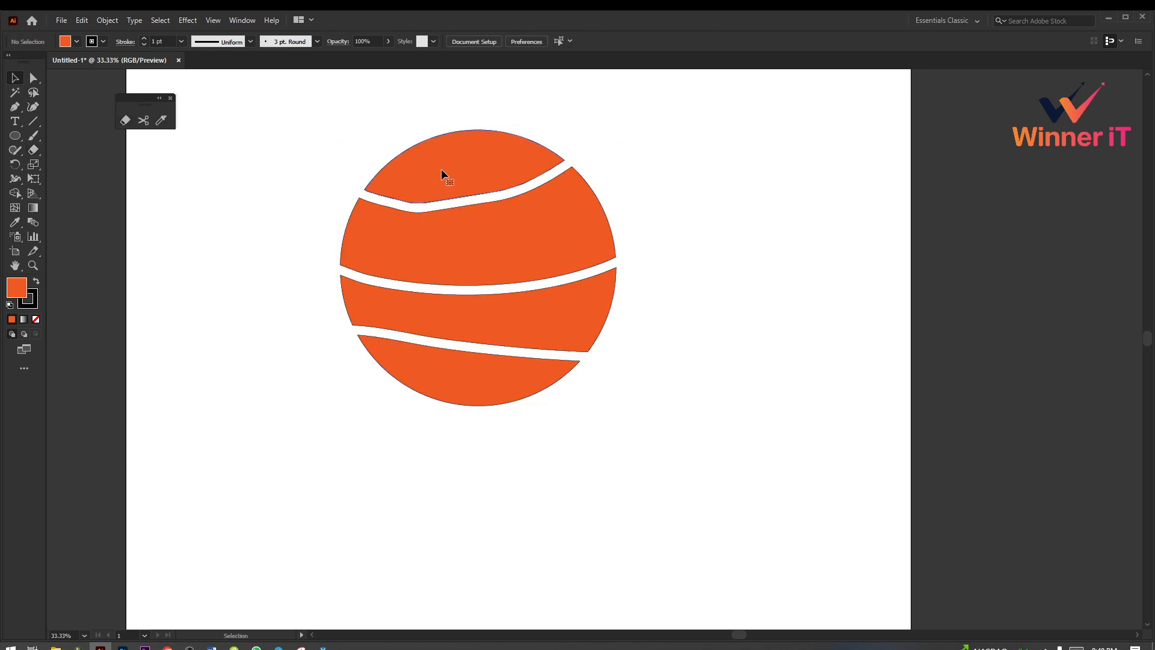
Step: Move the four erased pieces of the circle apart vertically to widen the gaps between them
left_click(442, 169)
left_click(652, 255)
left_click_drag(515, 157, 519, 100)
left_click_drag(521, 239, 519, 199)
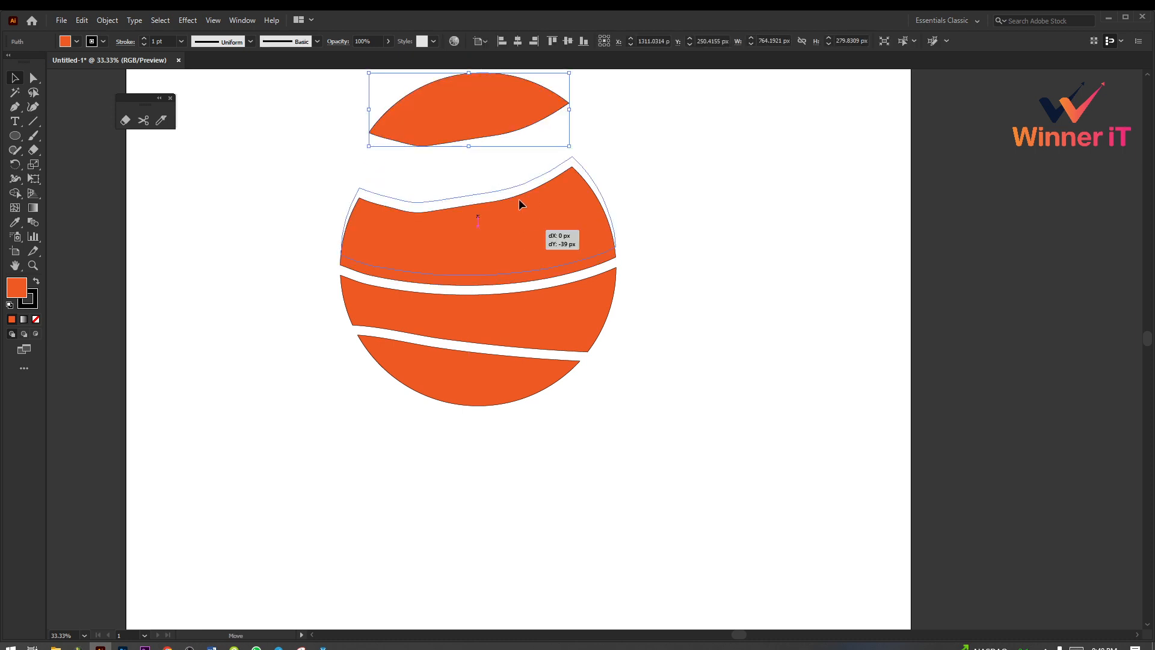
left_click_drag(537, 308, 538, 285)
left_click_drag(515, 364, 516, 385)
scroll(767, 407, "up", 1)
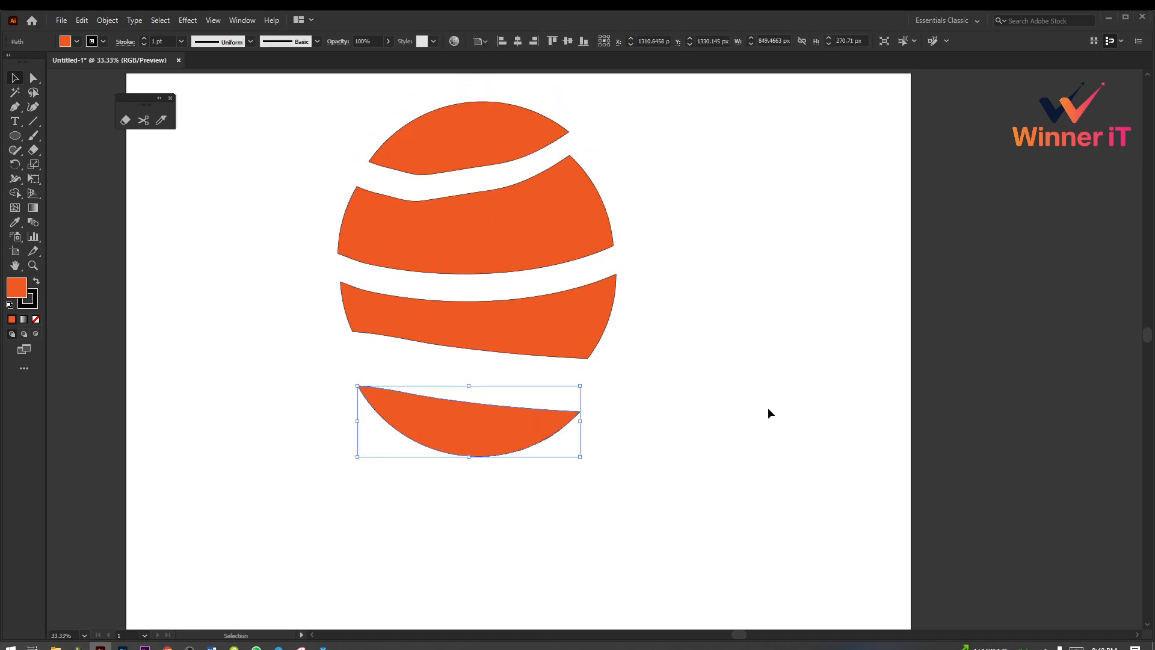
left_click_drag(528, 444, 518, 402)
left_click(759, 395)
scroll(759, 395, "up", 1)
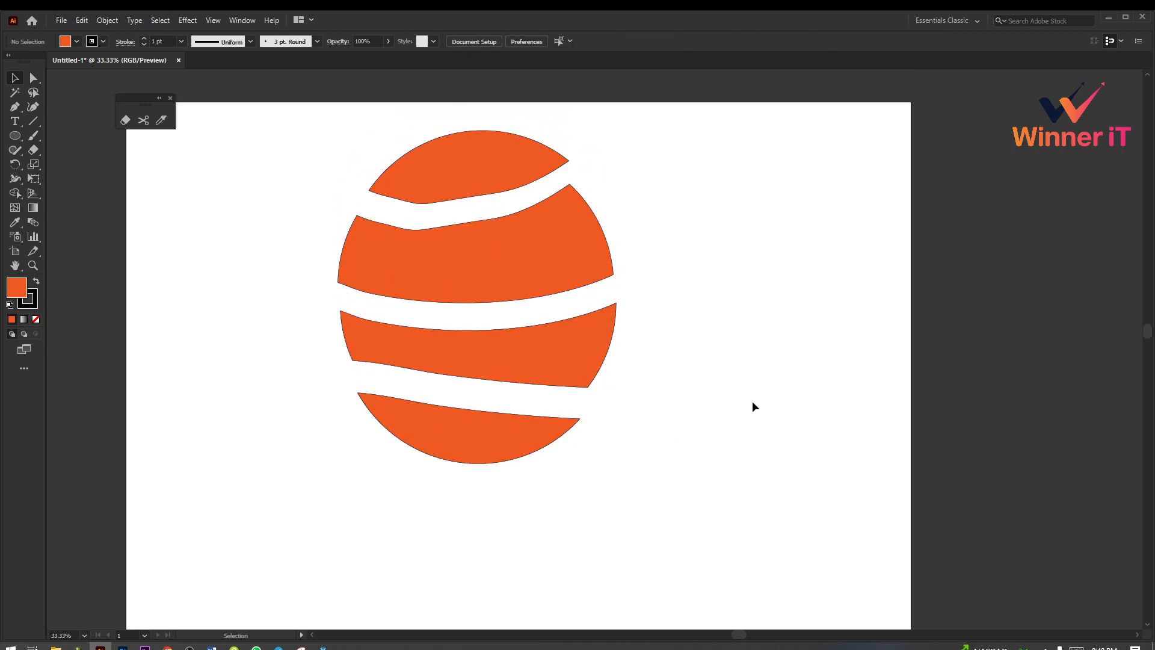
Step: Undo the moves of the pieces and the three eraser cuts to restore the whole circle
key("ctrl+z")
key("ctrl+z")
key("ctrl+z")
key("ctrl+z")
key("ctrl+z")
key("ctrl+z")
key("ctrl+z")
key("ctrl+z")
key("ctrl+z")
key("ctrl+z")
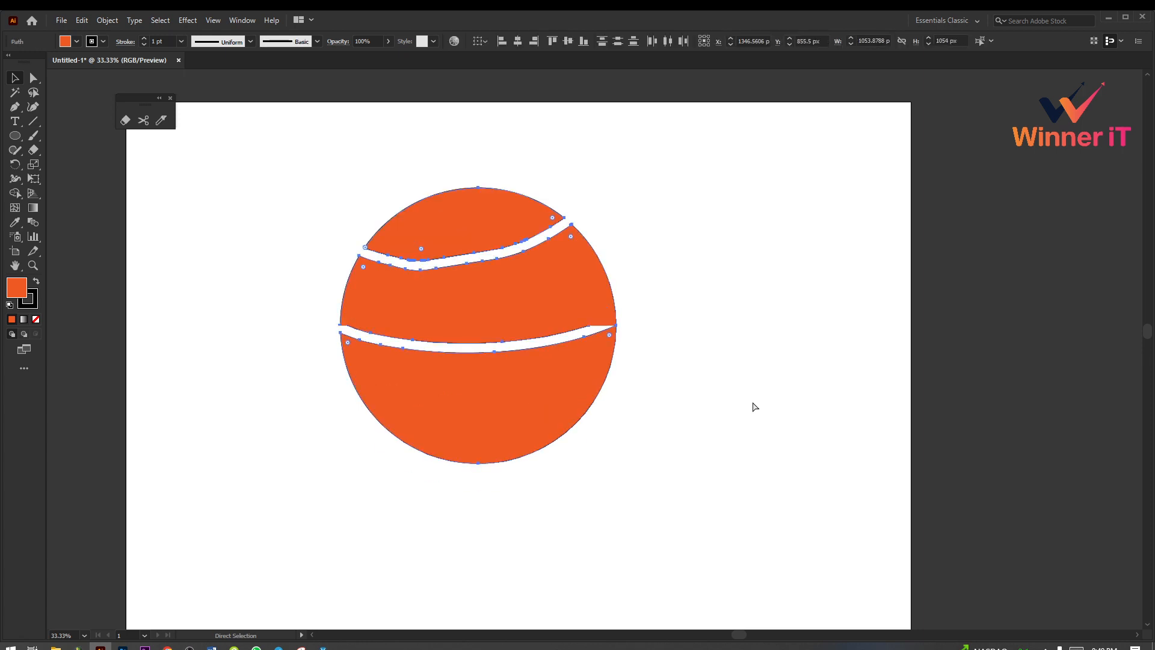
left_click(738, 399)
Step: Select the restored orange circle, open the Eraser tool's options and reposition the dialog over the circle
left_click(523, 248)
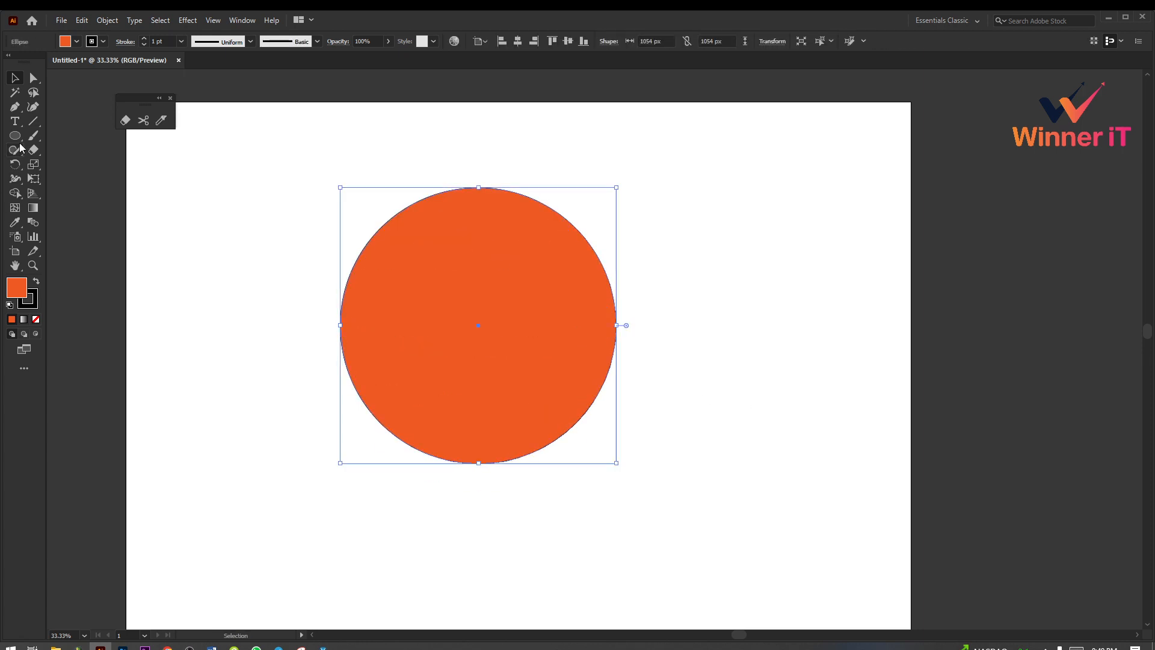
double_click(128, 121)
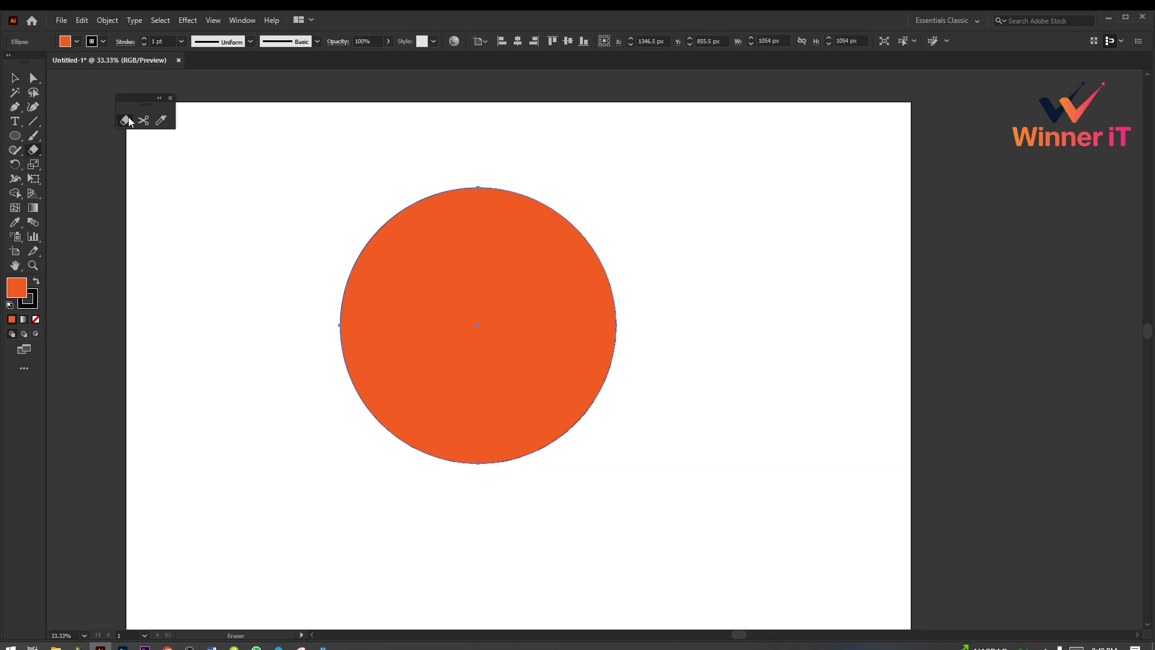
left_click_drag(512, 194, 547, 189)
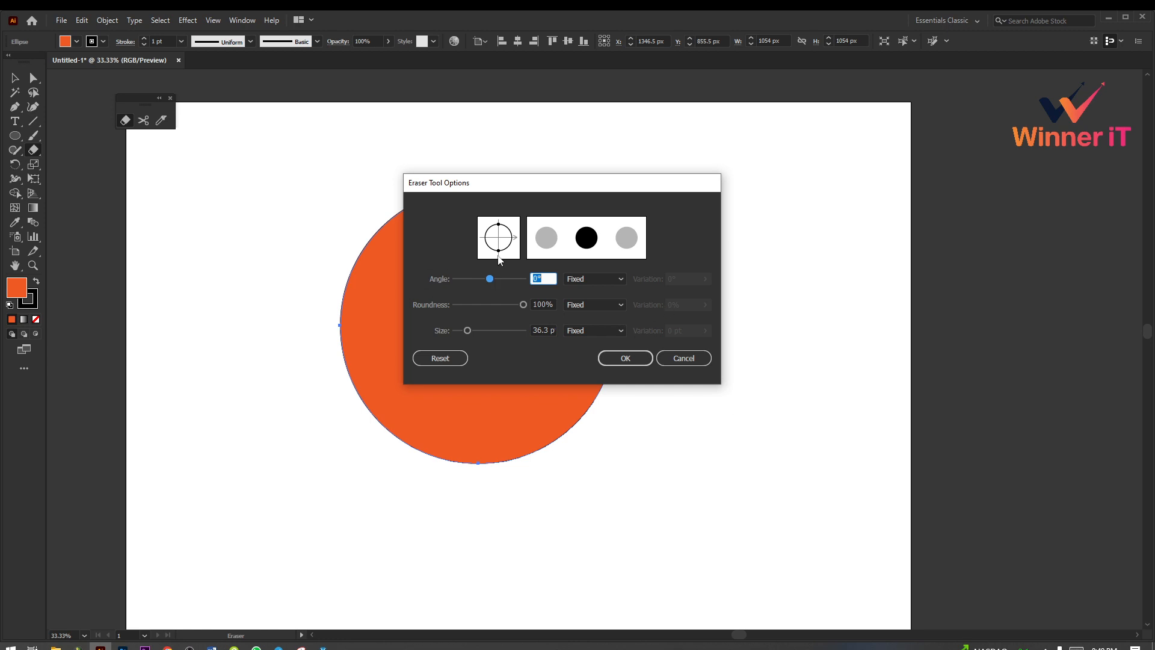
left_click_drag(579, 189, 562, 177)
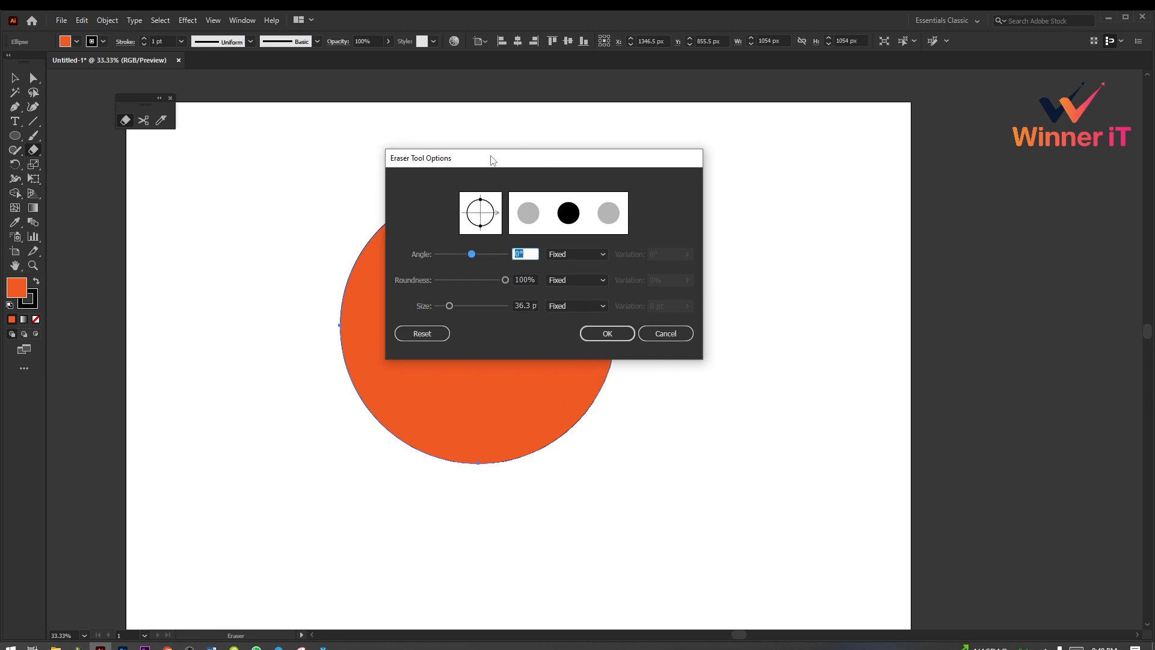
left_click_drag(491, 160, 444, 179)
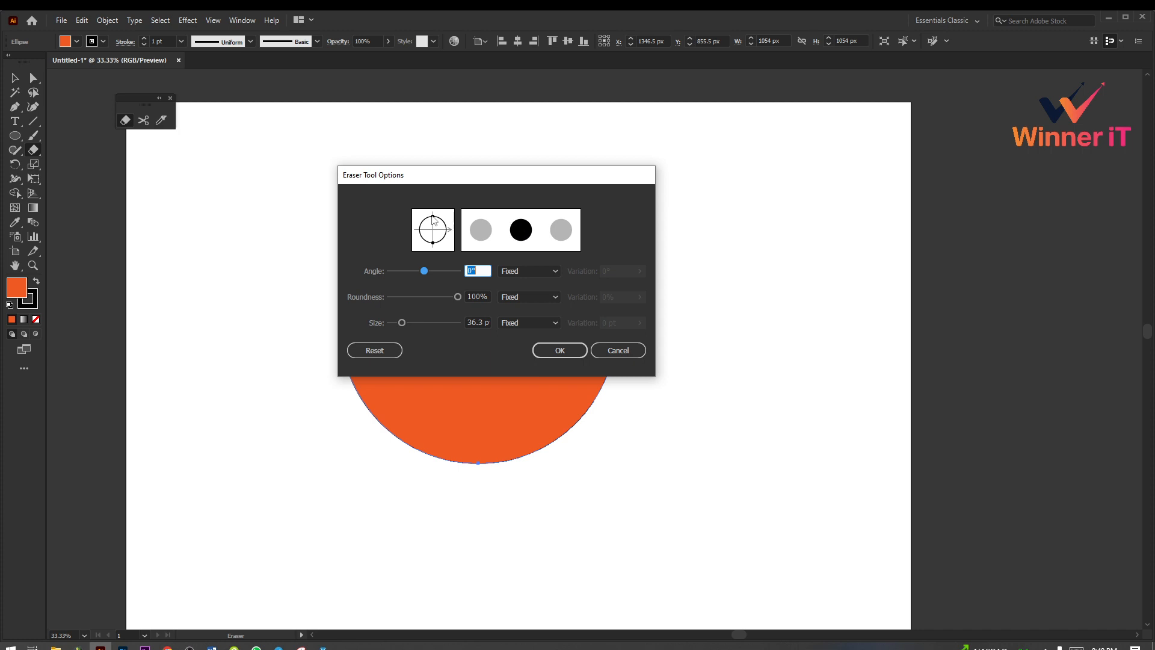
Step: Try an eraser angle of -1°, roundness of 66% and size of 78 pt, switching the angle mode to Random and back to Fixed
mouse_move(426, 273)
left_mouse_down()
mouse_move(444, 262)
mouse_move(385, 265)
mouse_move(428, 268)
mouse_move(413, 298)
mouse_move(459, 297)
mouse_move(394, 296)
mouse_move(445, 297)
mouse_move(427, 298)
mouse_move(414, 322)
mouse_move(428, 323)
mouse_move(418, 323)
left_mouse_up()
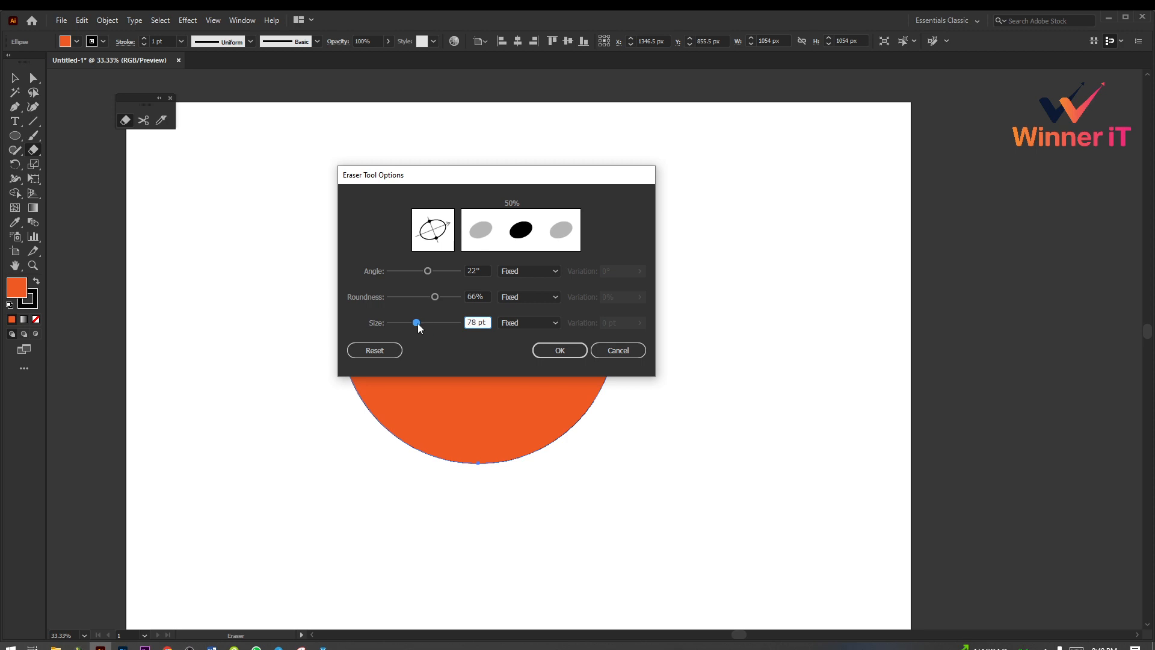
left_click_drag(429, 271, 432, 272)
left_click_drag(434, 272, 423, 267)
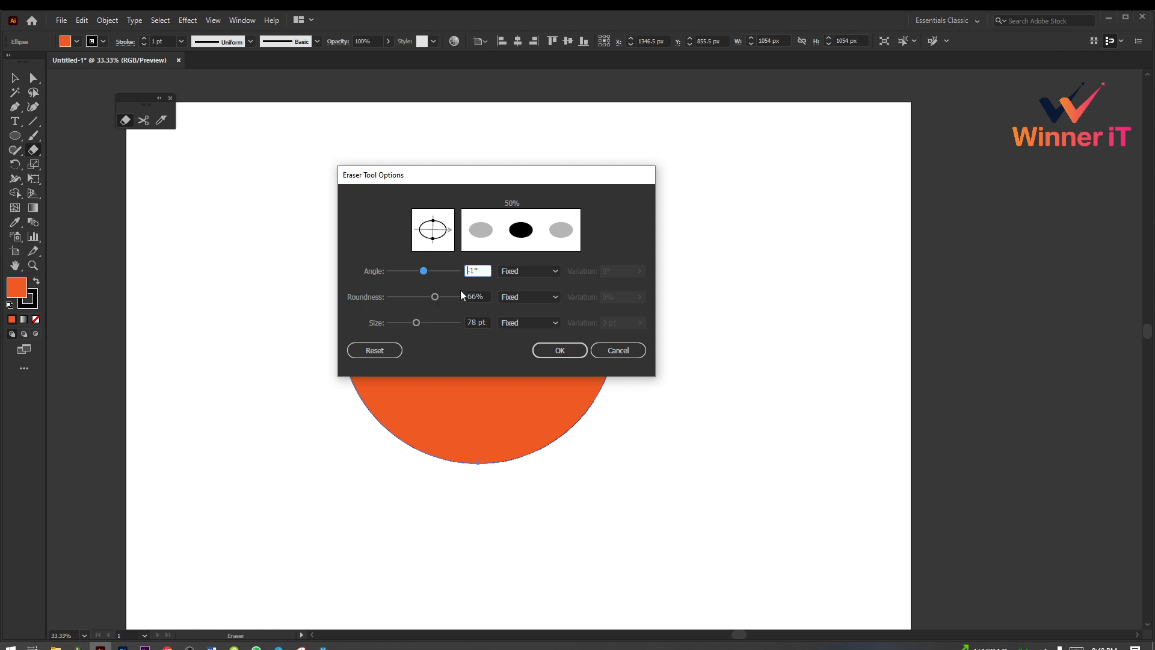
left_click(524, 271)
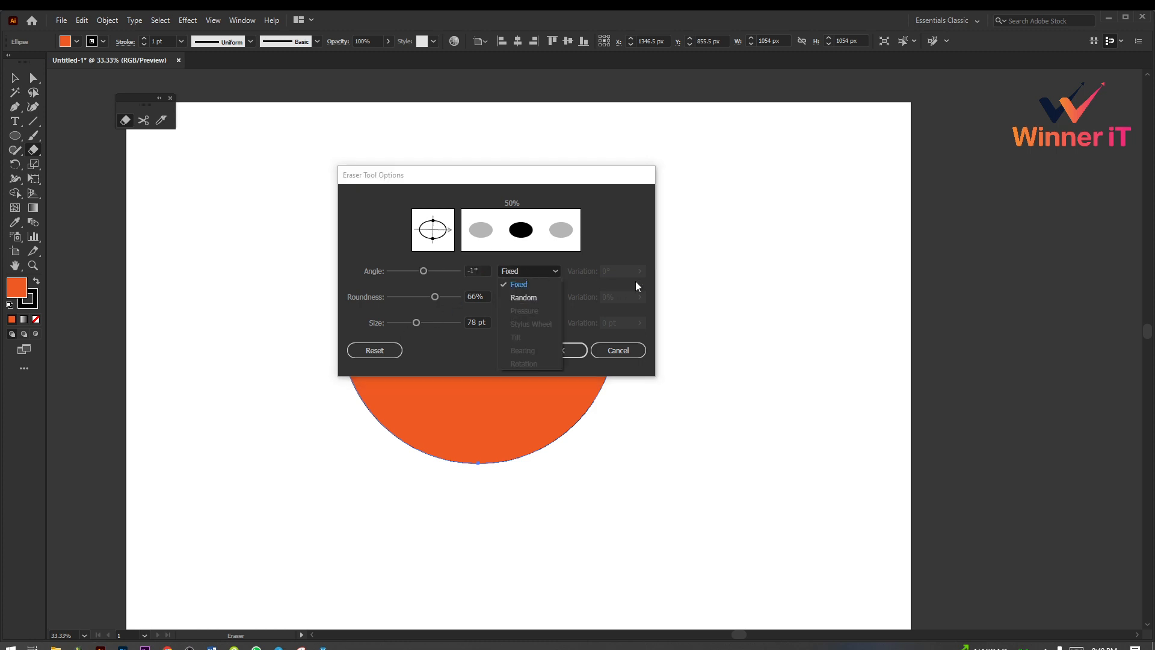
left_click(525, 298)
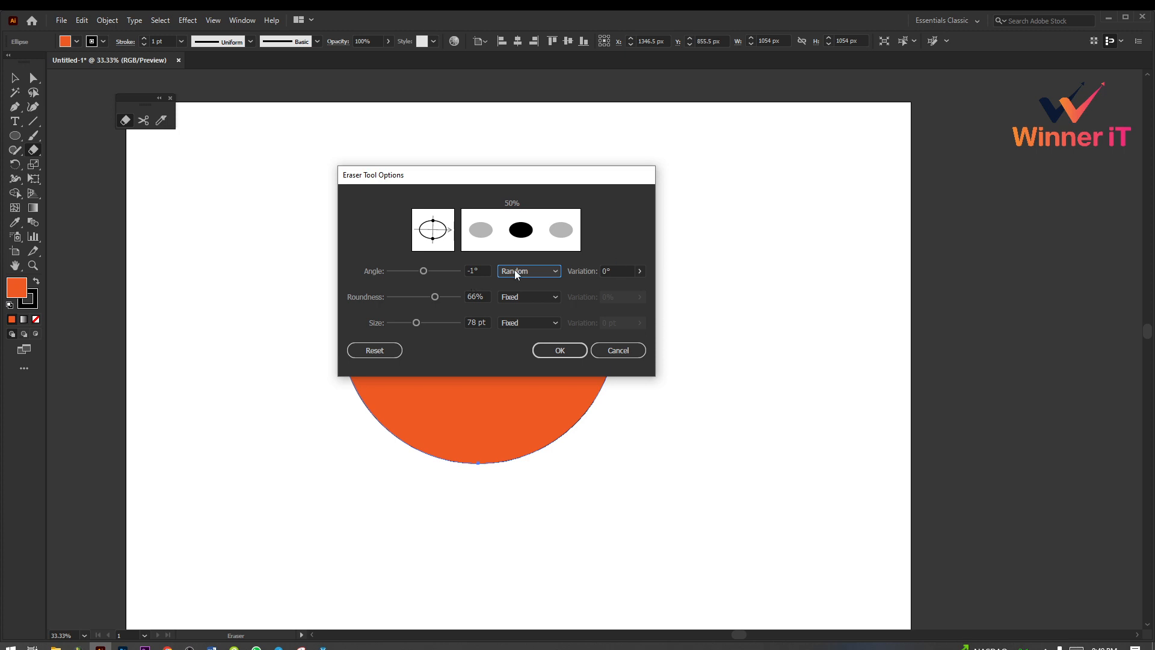
left_click(514, 270)
left_click(540, 280)
Step: Set the eraser to a 34° angle, 23% roundness and 59 pt size, and erase four wavy bands across the circle
mouse_move(429, 301)
left_mouse_down()
mouse_move(440, 305)
mouse_move(424, 324)
mouse_move(436, 326)
mouse_move(405, 322)
mouse_move(428, 298)
mouse_move(416, 297)
mouse_move(428, 271)
mouse_move(405, 299)
left_mouse_up()
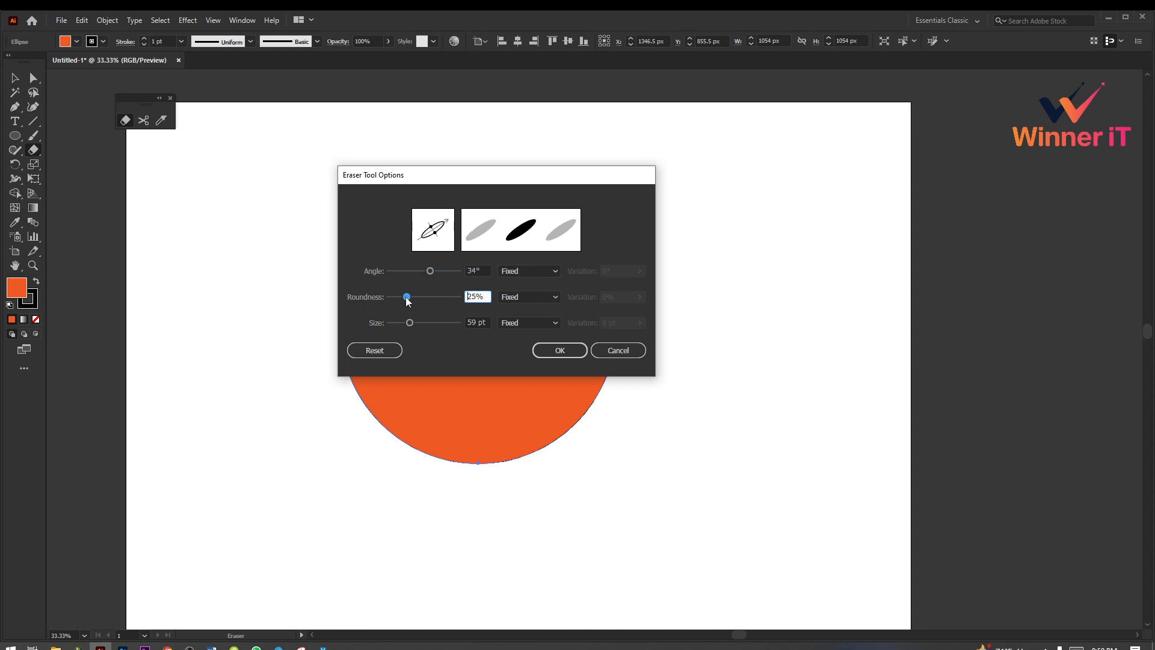
left_click(563, 350)
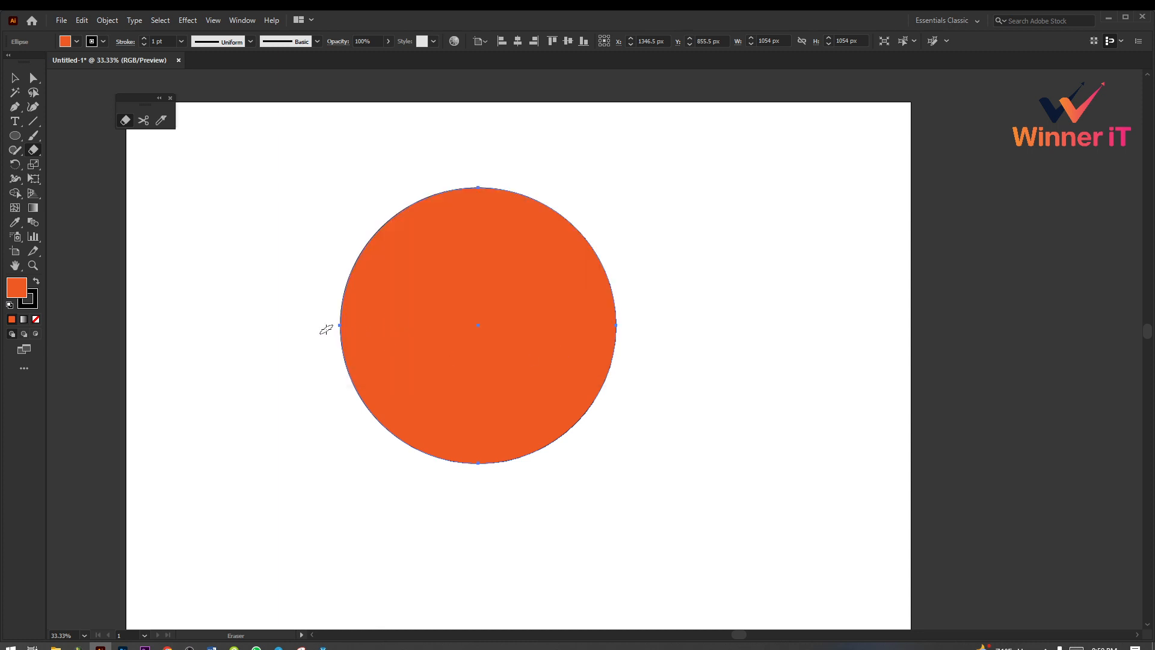
mouse_move(327, 328)
left_mouse_down()
mouse_move(438, 284)
mouse_move(486, 295)
mouse_move(520, 276)
mouse_move(558, 284)
mouse_move(631, 268)
left_mouse_up()
mouse_move(343, 385)
left_mouse_down()
mouse_move(423, 371)
mouse_move(653, 319)
left_mouse_up()
left_click_drag(379, 436, 653, 382)
left_click_drag(337, 244, 611, 198)
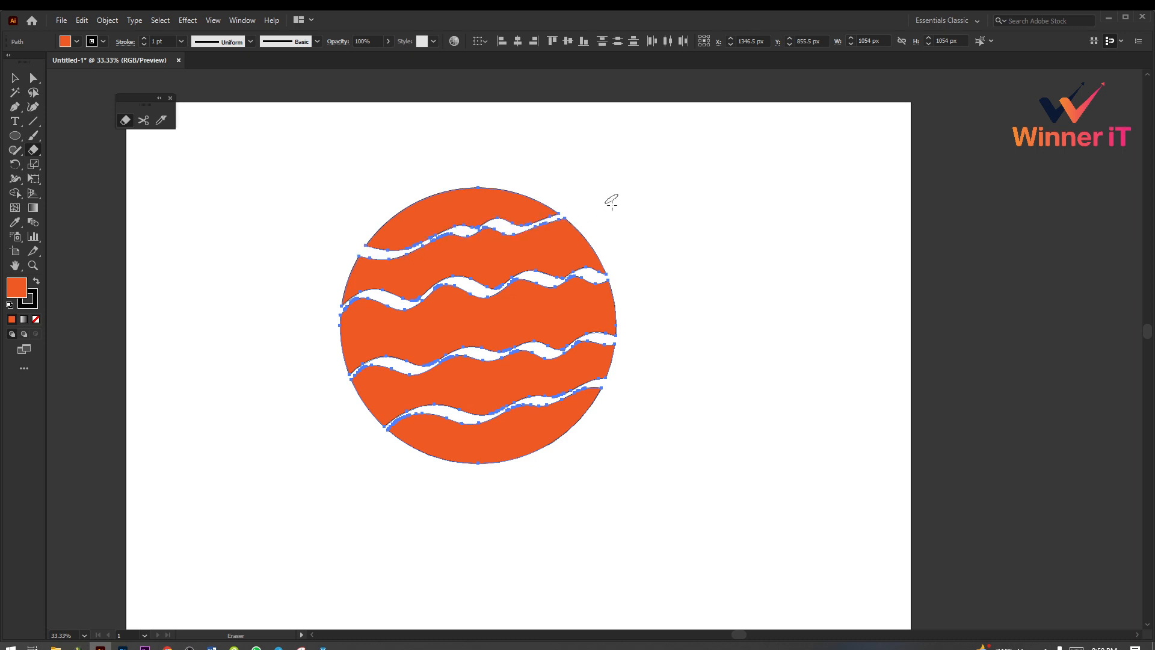
Step: Select the top piece of the cut circle and move the floating eraser tool group farther from the artwork
left_click(16, 77)
left_click(223, 242)
left_click(442, 221)
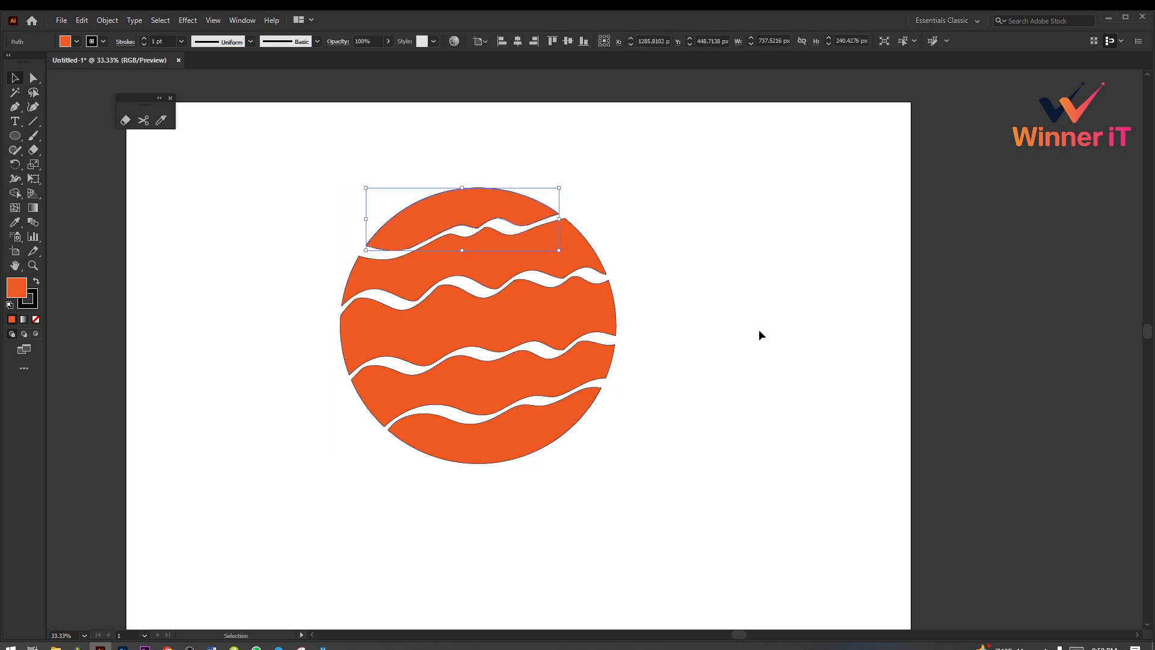
left_click(760, 333)
left_click(463, 210)
left_click_drag(142, 104, 96, 123)
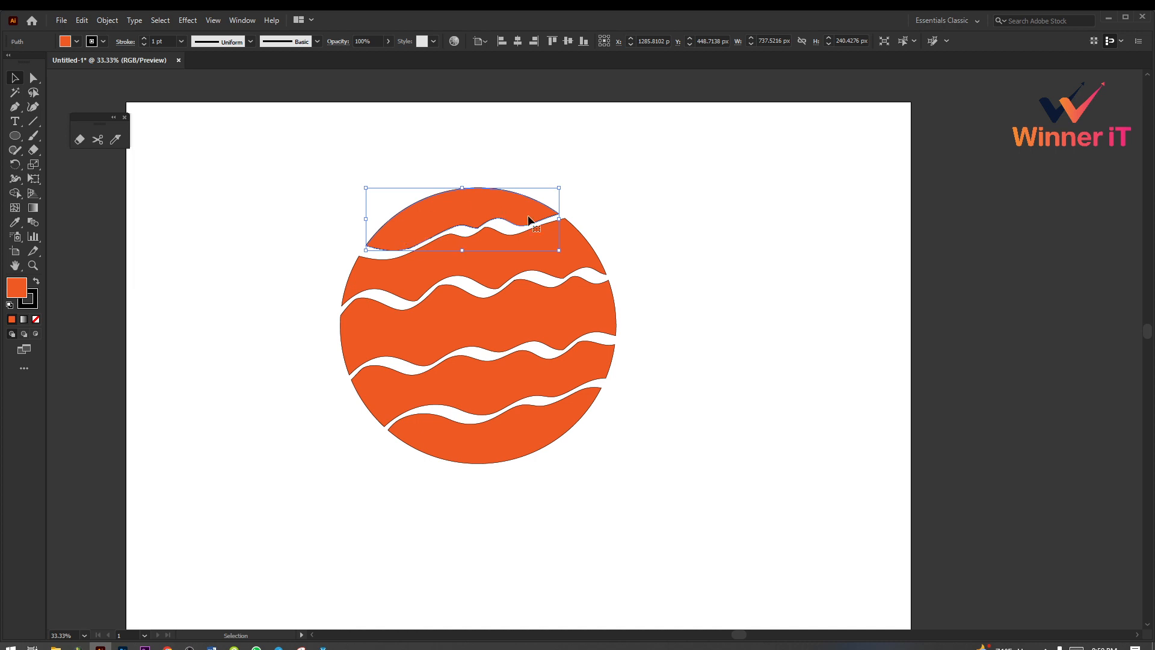
Step: Examine the separated pieces by selecting the top piece alone and all pieces together several times, ending with nothing selected
left_click(635, 261)
left_click(517, 212)
left_click(660, 213)
left_click_drag(341, 183, 780, 518)
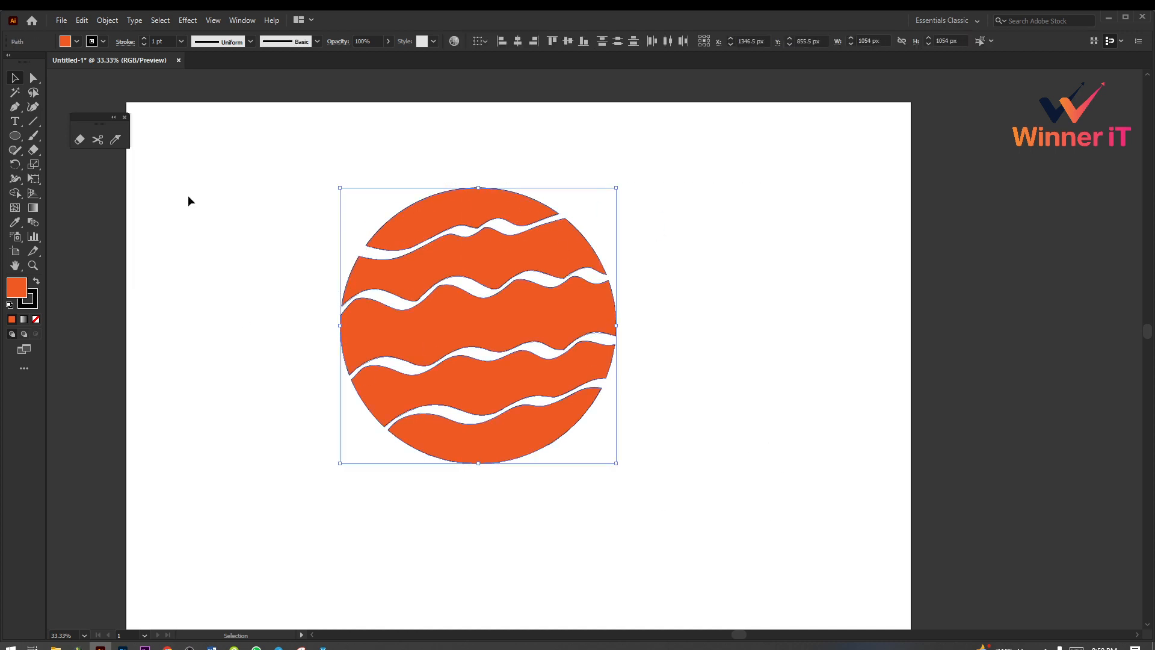
left_click(707, 264)
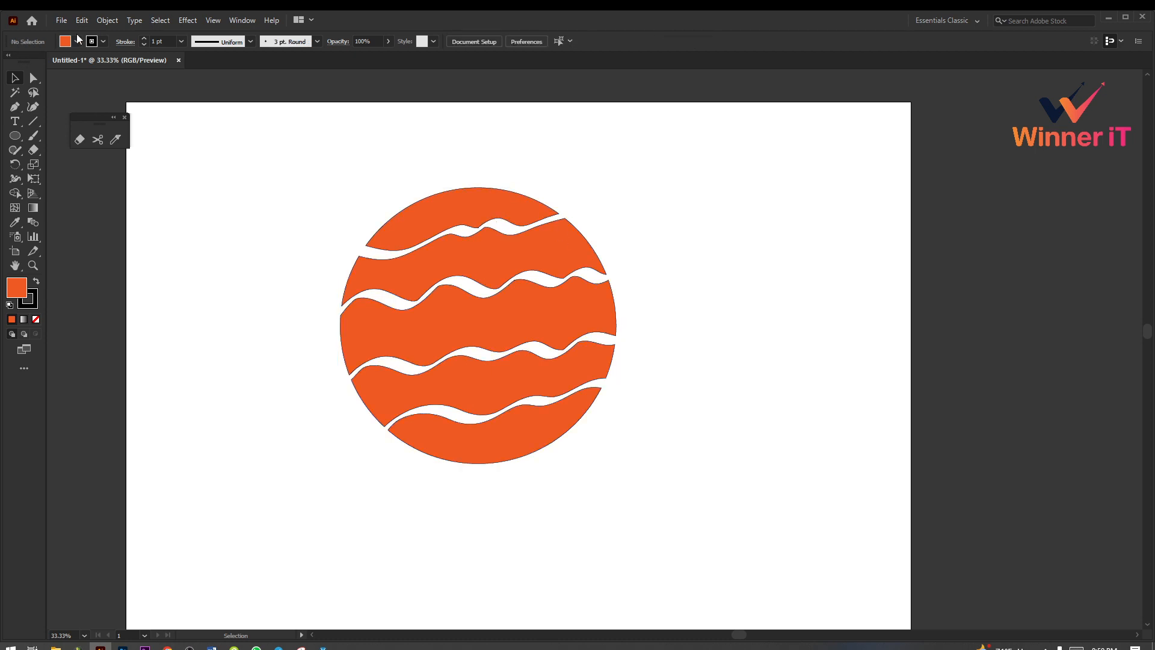
left_click(465, 220)
mouse_move(258, 215)
left_mouse_down()
mouse_move(461, 225)
mouse_move(791, 526)
left_mouse_up()
left_click(677, 444)
left_click(488, 211)
left_click(641, 271)
left_click(517, 212)
left_click(645, 352)
left_click_drag(341, 182, 678, 505)
left_click(678, 505)
Step: Try eraser options of 43° angle, 72% roundness and 743 pt size, and reset them to 0°, 100% and 10 pt
double_click(80, 139)
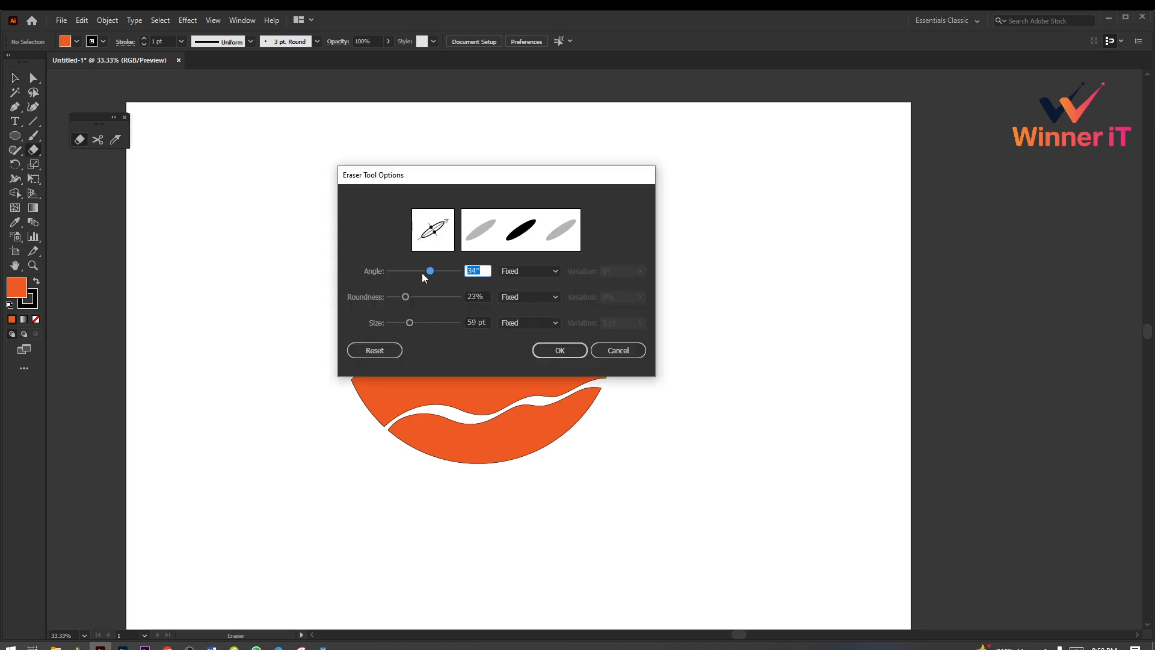
mouse_move(413, 297)
left_mouse_down()
mouse_move(444, 297)
mouse_move(393, 297)
mouse_move(439, 271)
mouse_move(415, 297)
mouse_move(438, 298)
mouse_move(437, 323)
mouse_move(606, 328)
left_mouse_up()
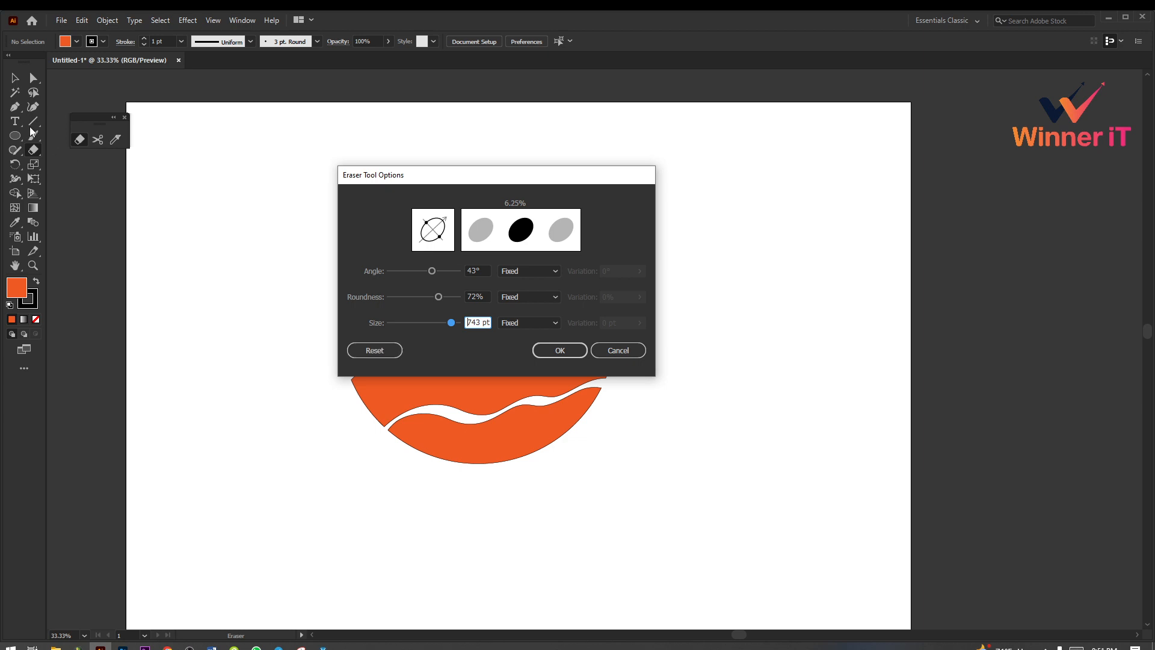
left_click(378, 353)
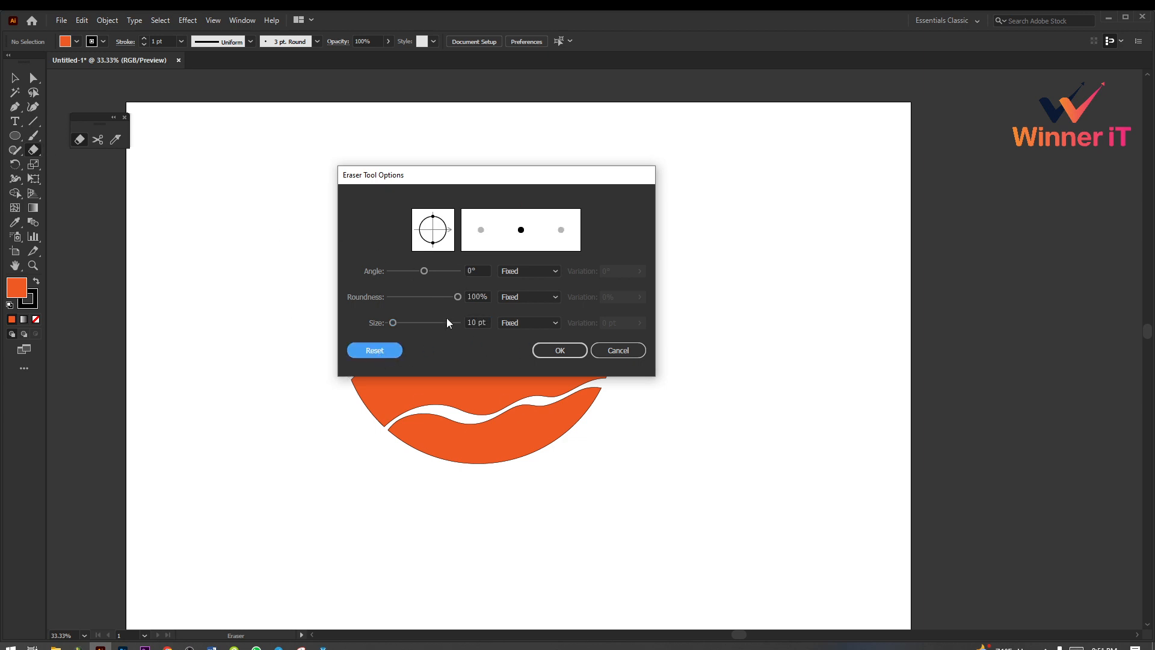
left_click(559, 351)
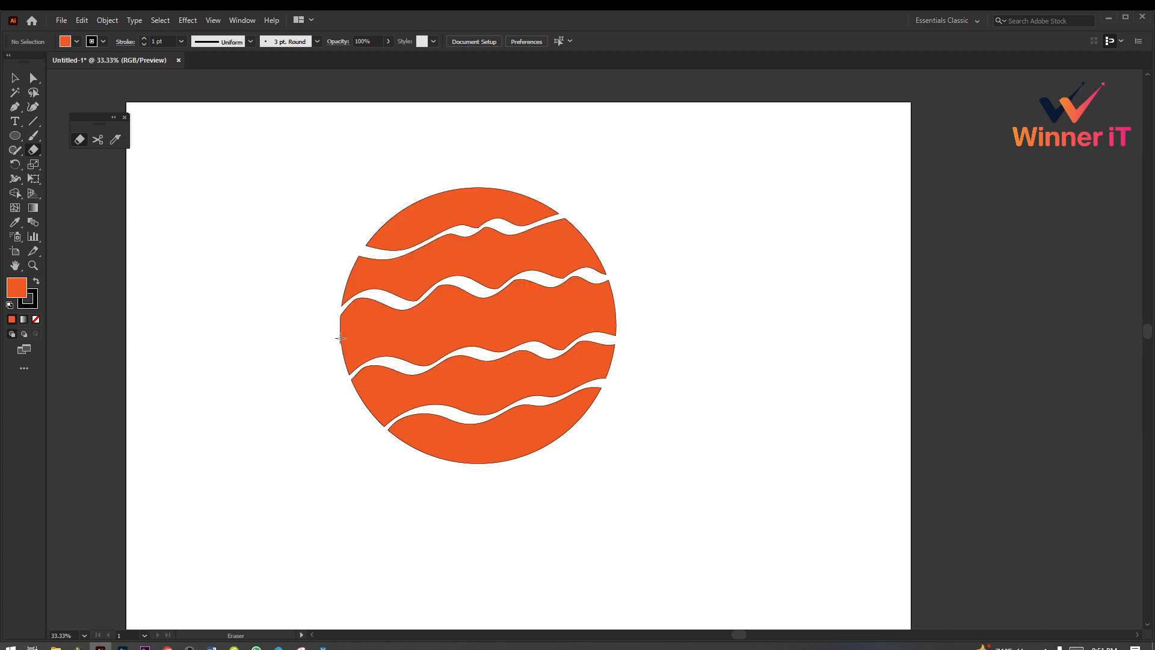
Step: Erase thin wavy lines through the circle's middle, enlarge the eraser, and cut wide bands across it and one vertically through its centre
mouse_move(340, 338)
left_mouse_down()
mouse_move(519, 323)
mouse_move(632, 298)
mouse_move(460, 314)
mouse_move(324, 308)
left_mouse_up()
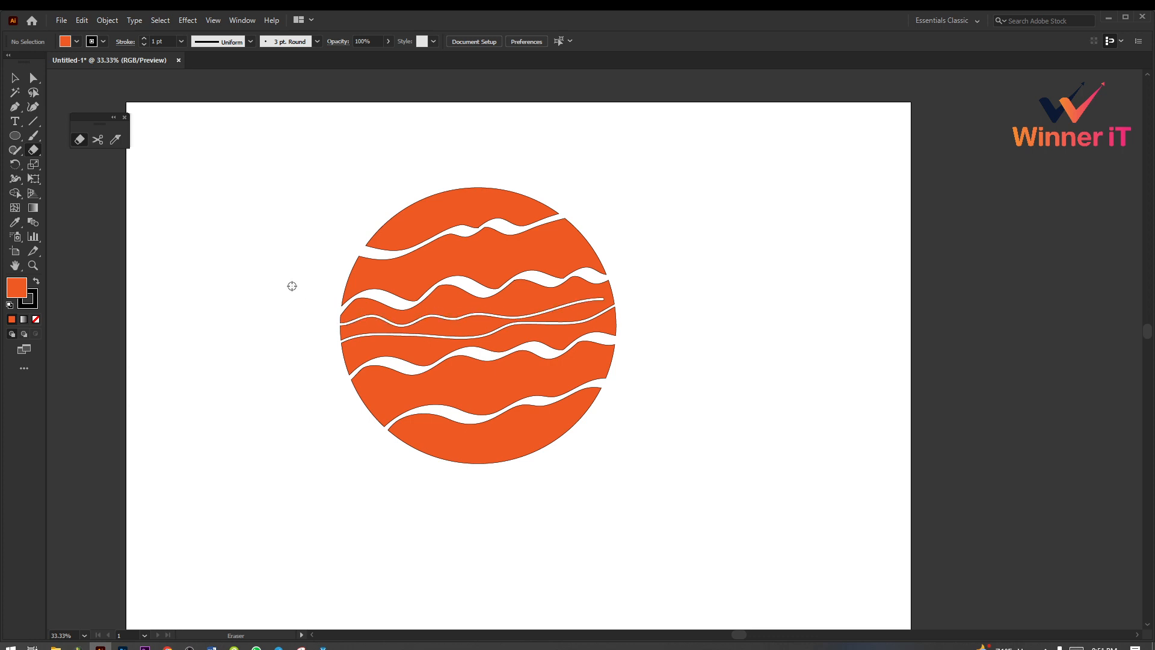
key("bracketright")
key("bracketright")
key("bracketright")
key("bracketright")
key("bracketright")
key("bracketright")
mouse_move(325, 284)
left_mouse_down()
mouse_move(544, 247)
mouse_move(707, 283)
left_mouse_up()
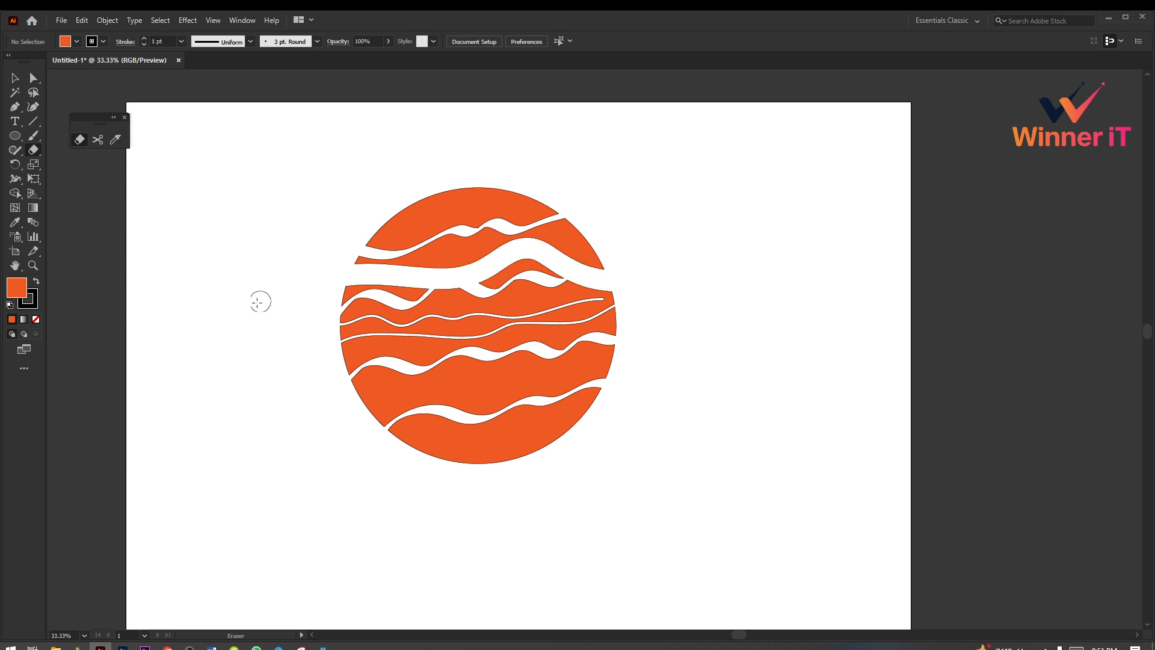
left_click_drag(265, 305, 645, 374)
left_click_drag(423, 371, 647, 394)
left_click_drag(483, 179, 505, 521)
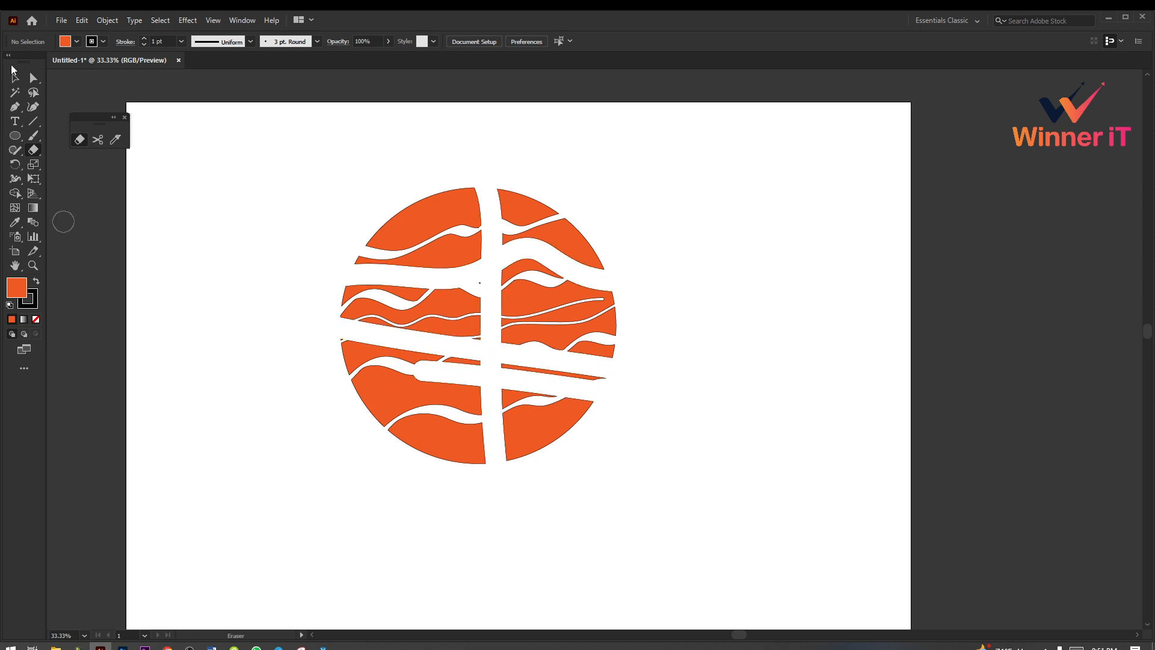
Step: Delete all pieces of the erased circle from the artboard
key("v")
left_click_drag(321, 182, 734, 518)
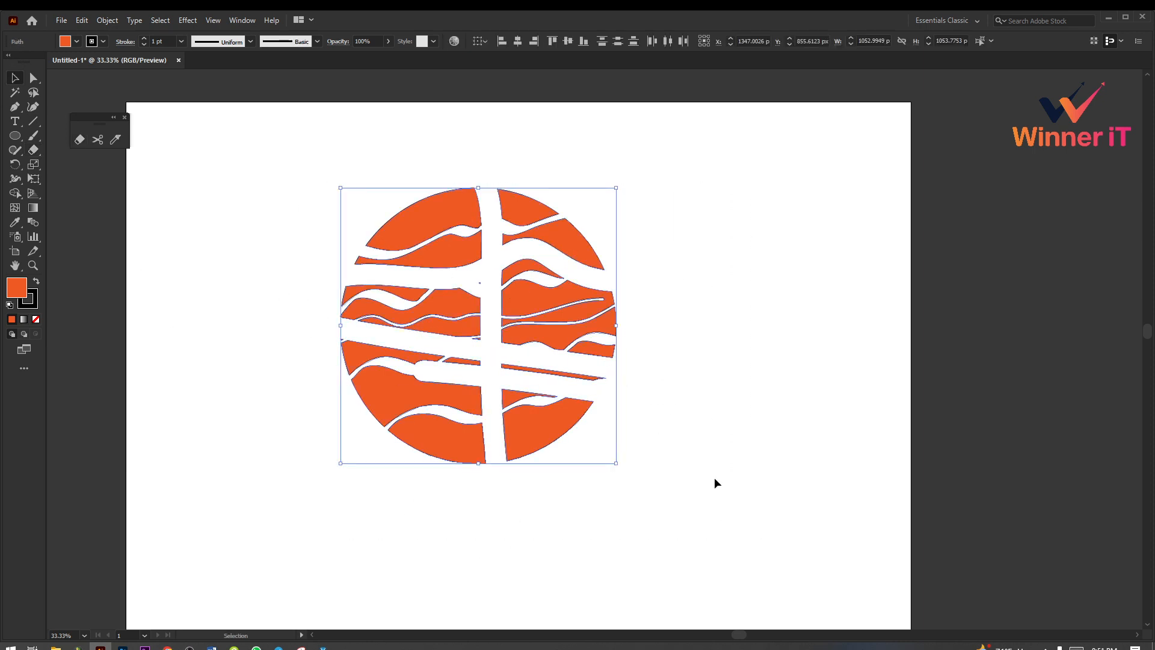
key("Delete")
left_click(12, 137)
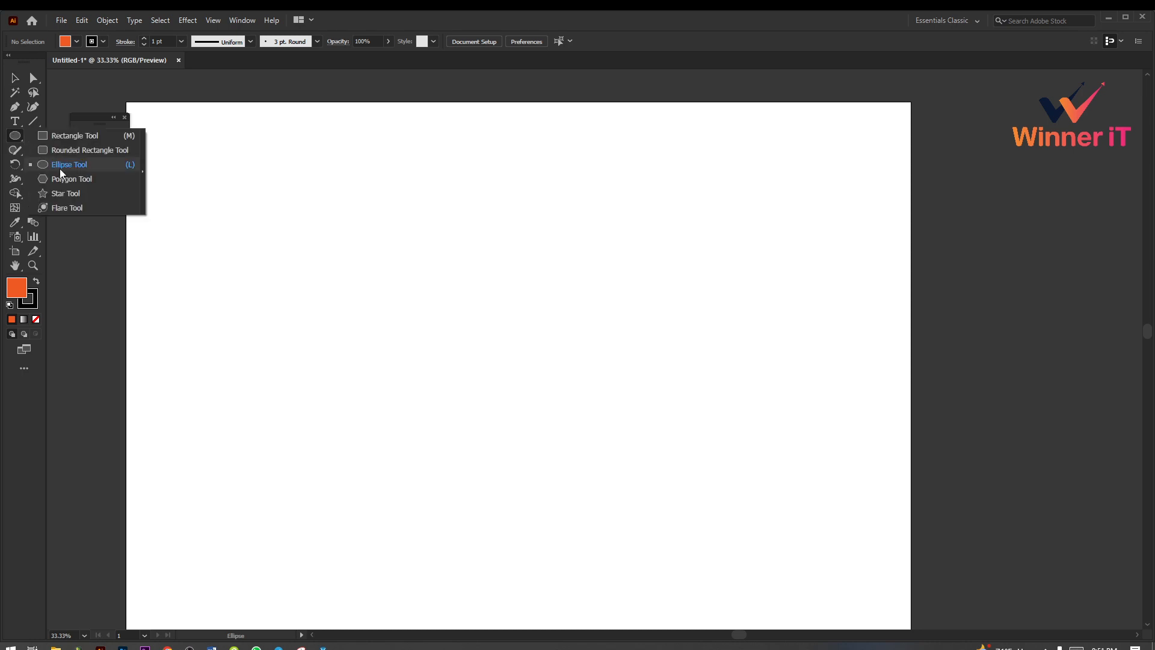
left_click(13, 78)
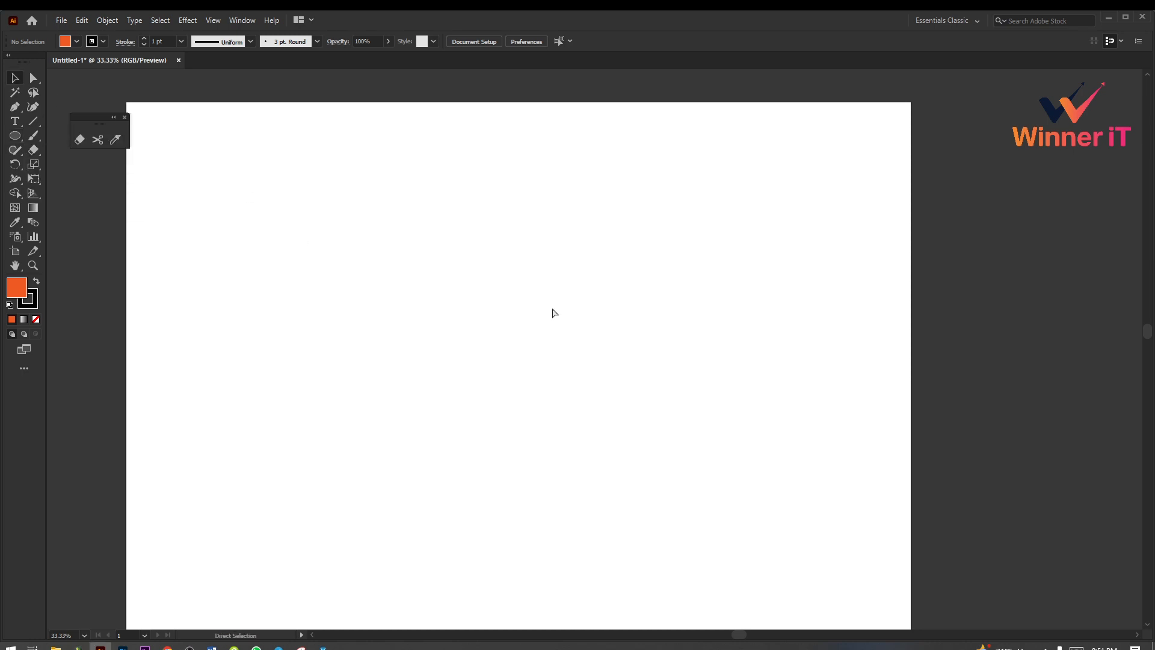
Step: Undo the deletion and the extra eraser cuts, stepping through the history to the circle with four wavy bands
key("ctrl+z")
key("ctrl+z")
key("ctrl+z")
key("ctrl+z")
key("ctrl+z")
key("ctrl+z")
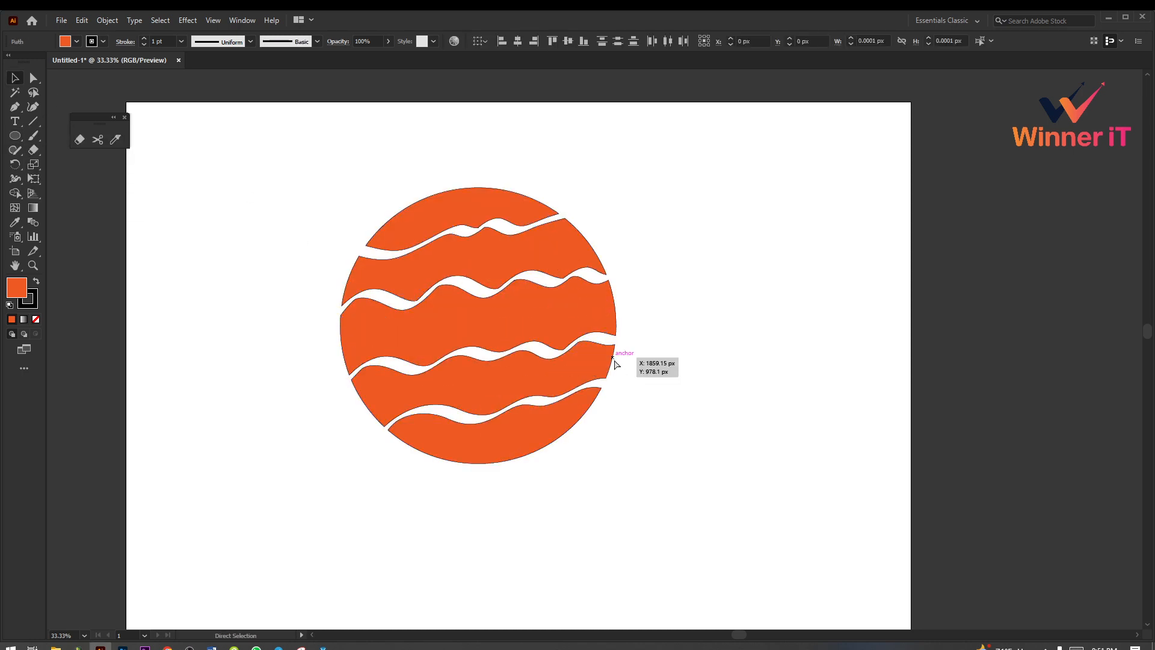
key("ctrl+shift+z")
key("ctrl+shift+z")
key("ctrl+shift+z")
key("ctrl+shift+z")
key("ctrl+shift+z")
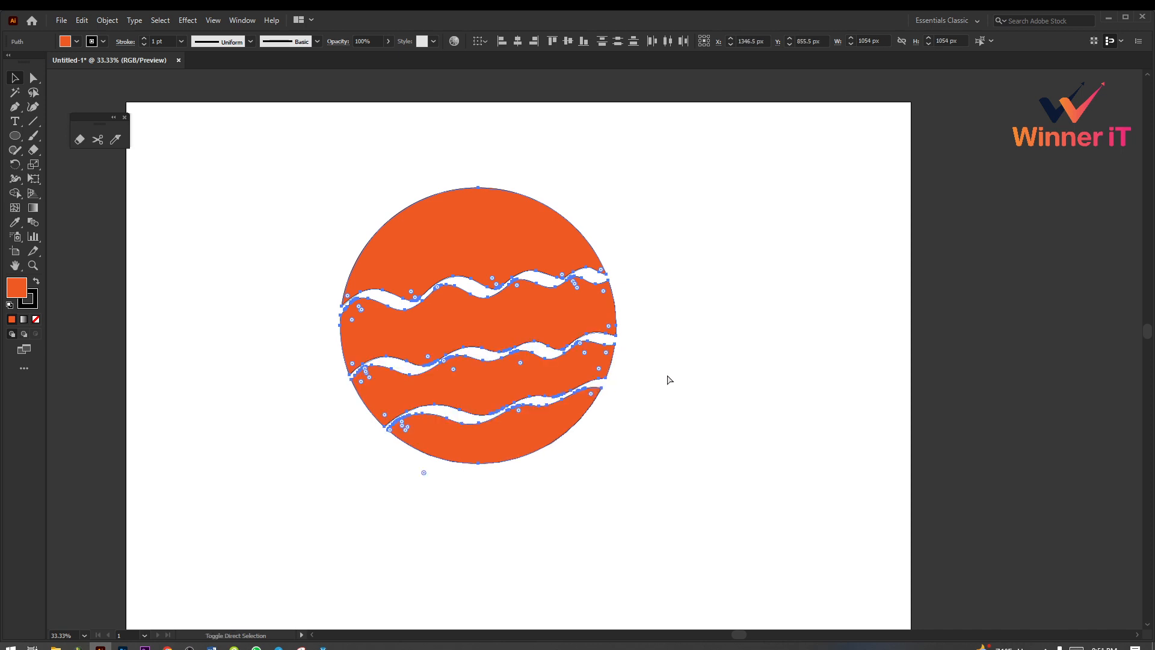
Step: Select all pieces of the wavy-banded circle and move them together off the artboard onto the canvas beside it
left_click(688, 425)
left_click_drag(224, 184, 730, 575)
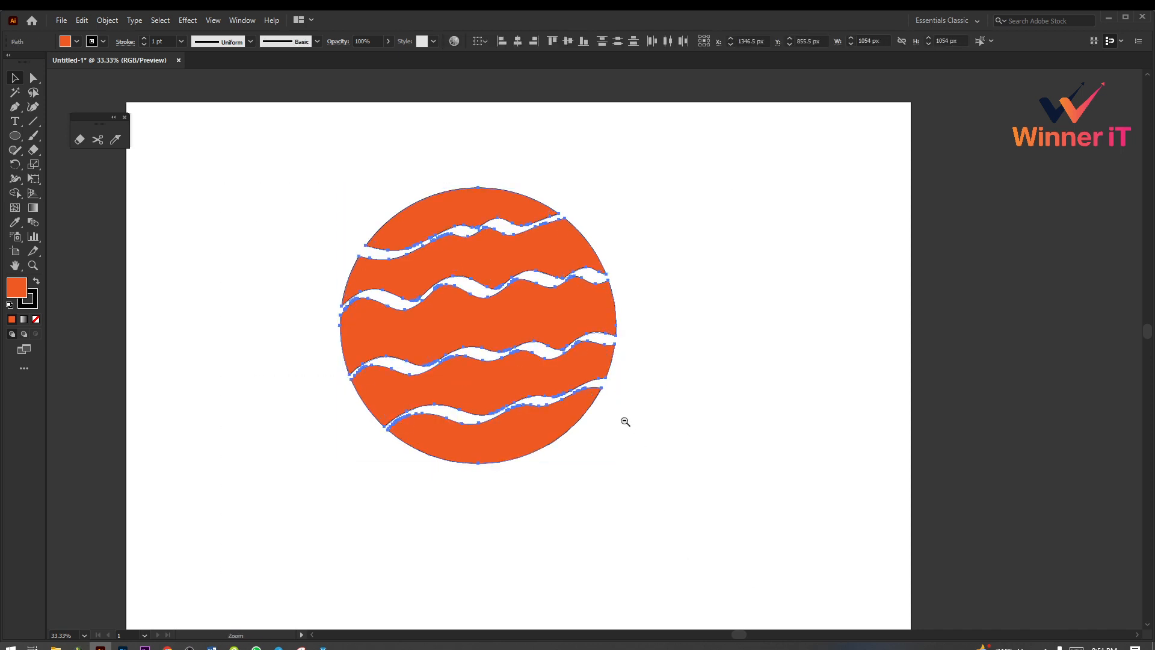
left_click(623, 419, "ctrl+alt")
left_click_drag(616, 415, 602, 475)
left_click_drag(493, 327, 958, 302)
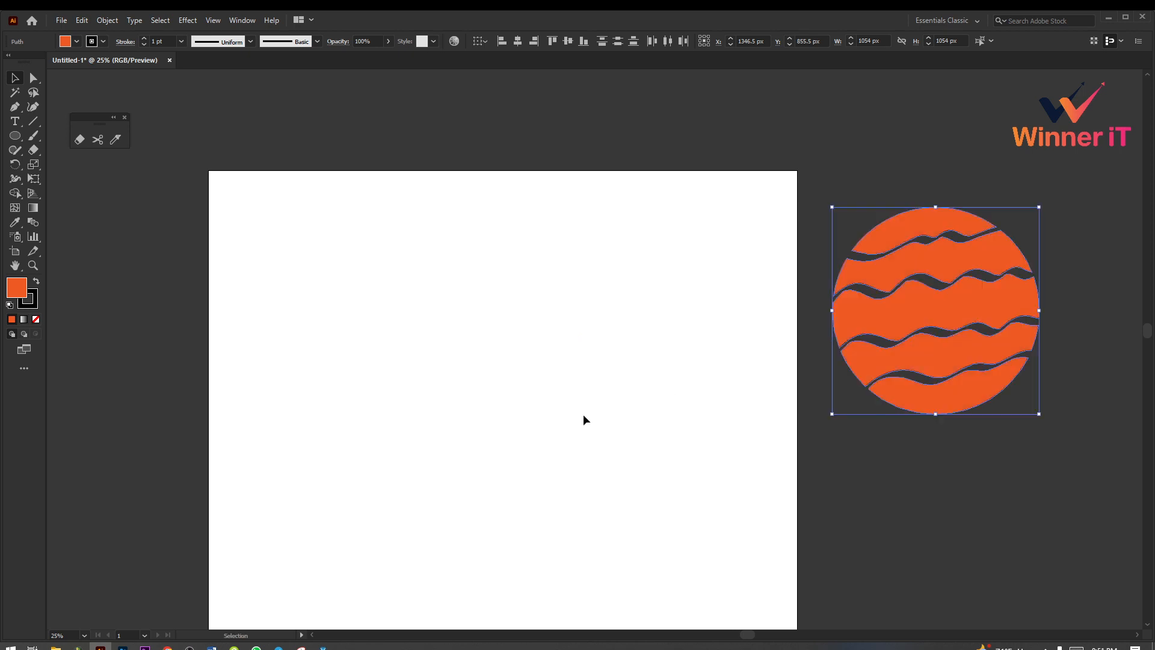
Step: Draw a new orange circle about 1158 px in diameter near the middle of the artboard and select it
left_click(583, 415)
left_click_drag(12, 140, 60, 165)
left_click_drag(486, 373, 600, 446)
left_click(16, 78)
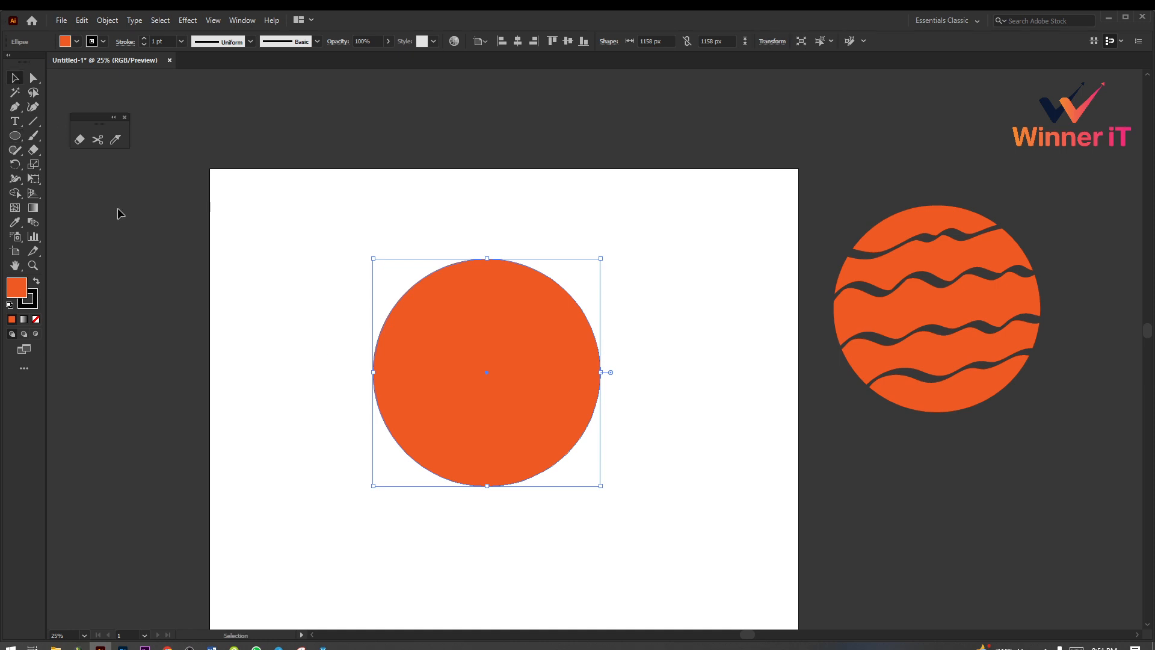
left_click(605, 456)
left_click(503, 377)
scroll(698, 491, "down", 3)
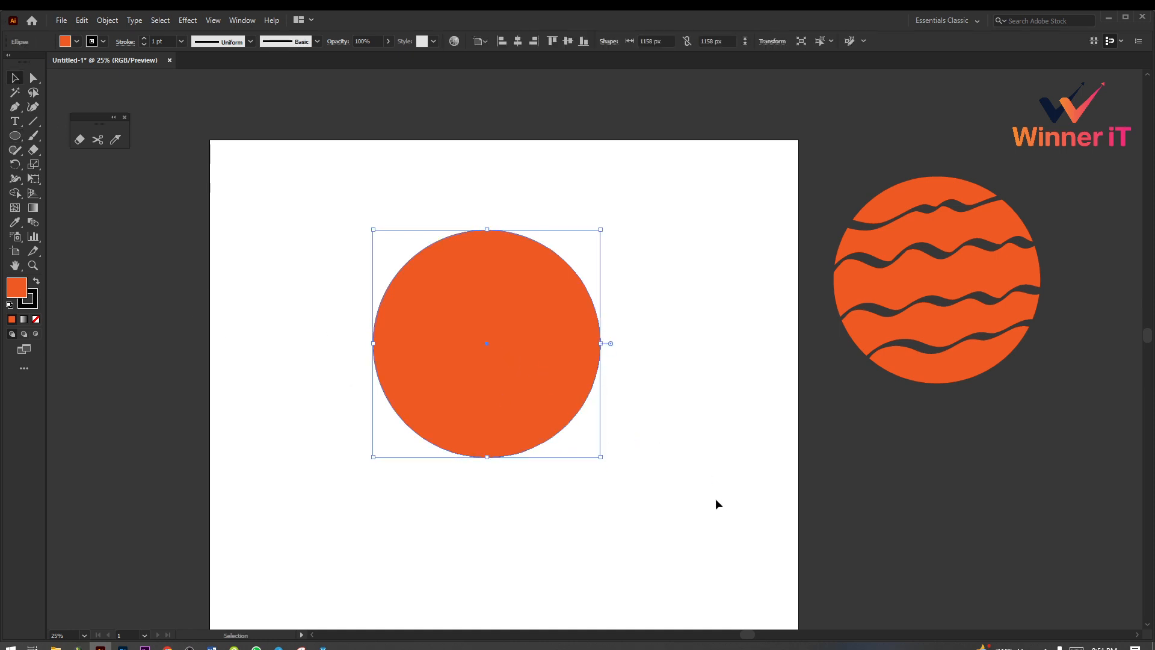
Step: Erase a curved band across the new circle's upper part and a vertical band from it down towards the lower edge
left_click(83, 140)
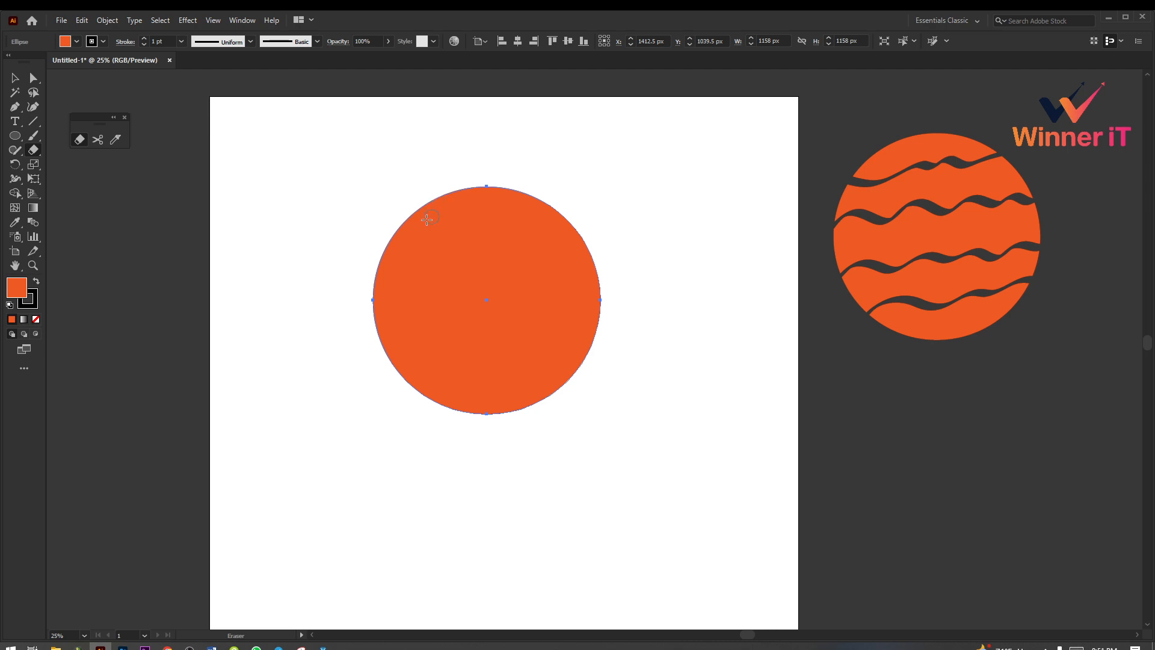
mouse_move(400, 240)
left_mouse_down()
mouse_move(477, 239)
mouse_move(559, 214)
left_mouse_up()
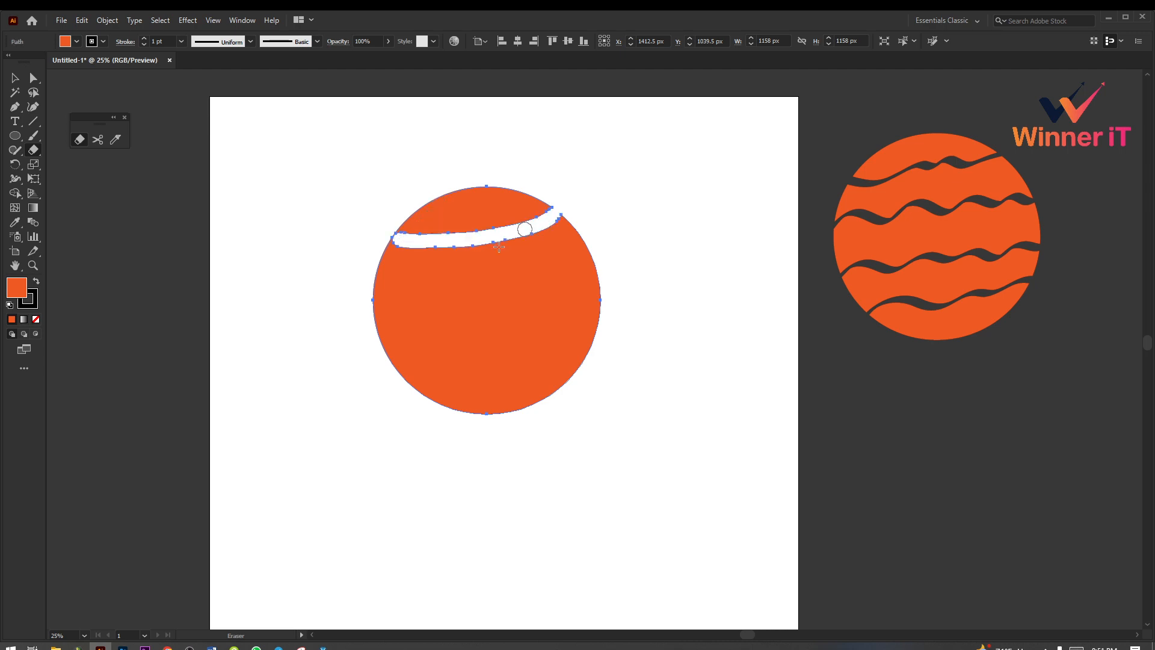
left_click_drag(481, 246, 490, 392)
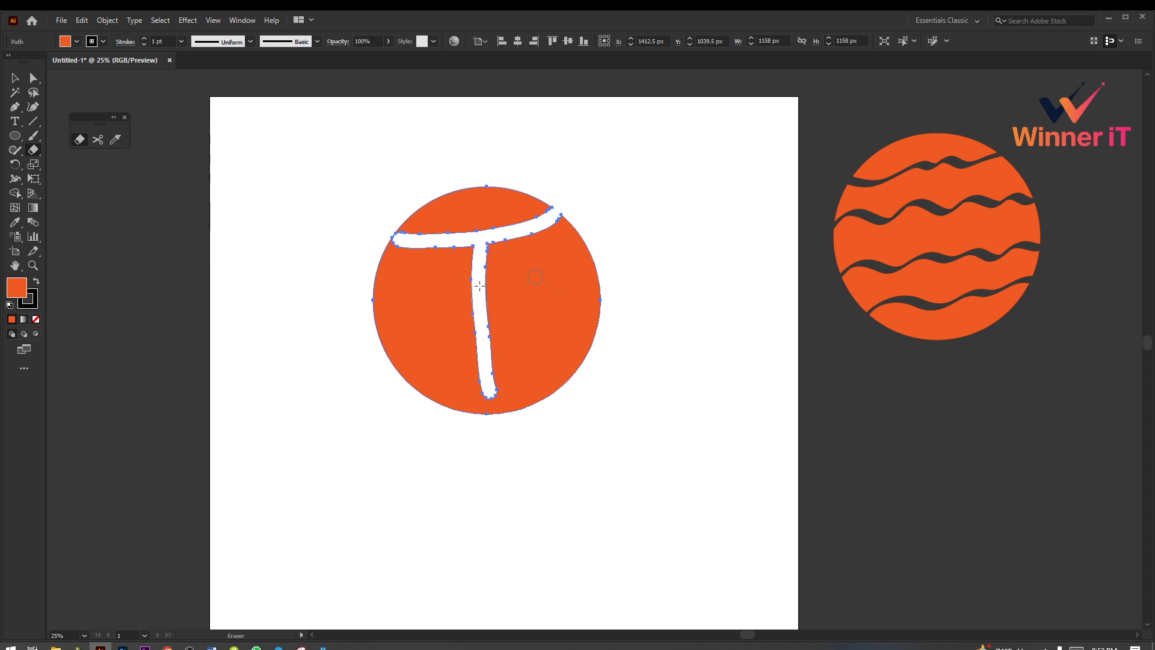
Step: Erase a C-shaped band through the circle's right half, out to its edge, and deselect the circle
mouse_move(566, 260)
left_mouse_down()
mouse_move(541, 251)
mouse_move(510, 264)
mouse_move(523, 328)
mouse_move(559, 349)
mouse_move(610, 302)
left_mouse_up()
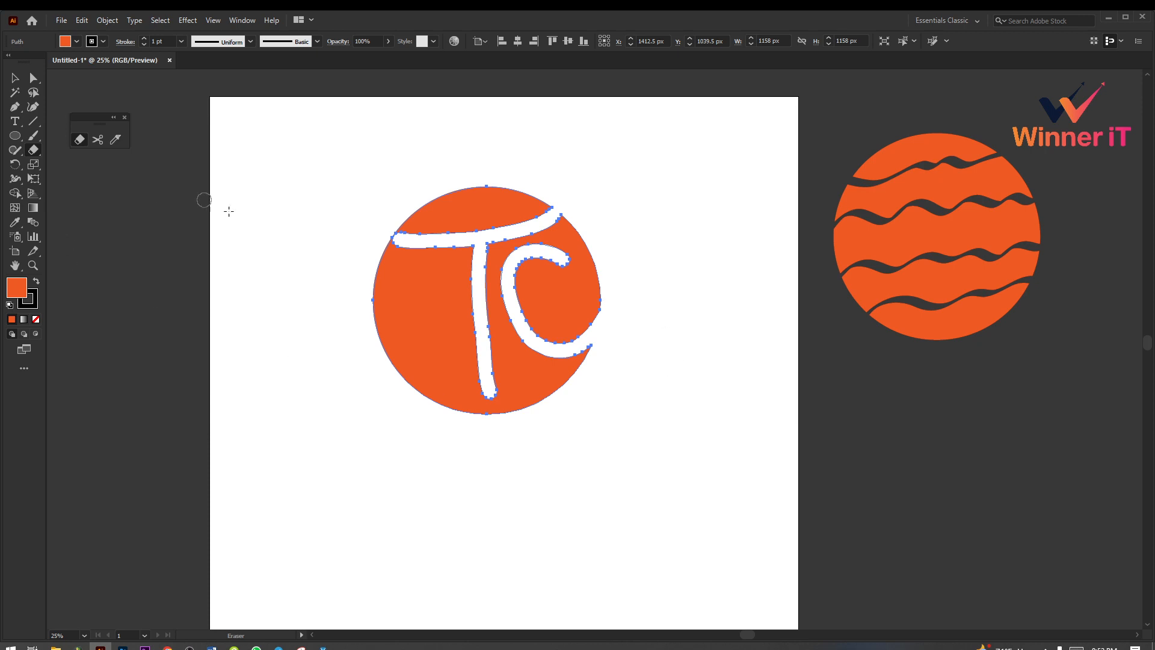
left_click(21, 80)
left_click(666, 530)
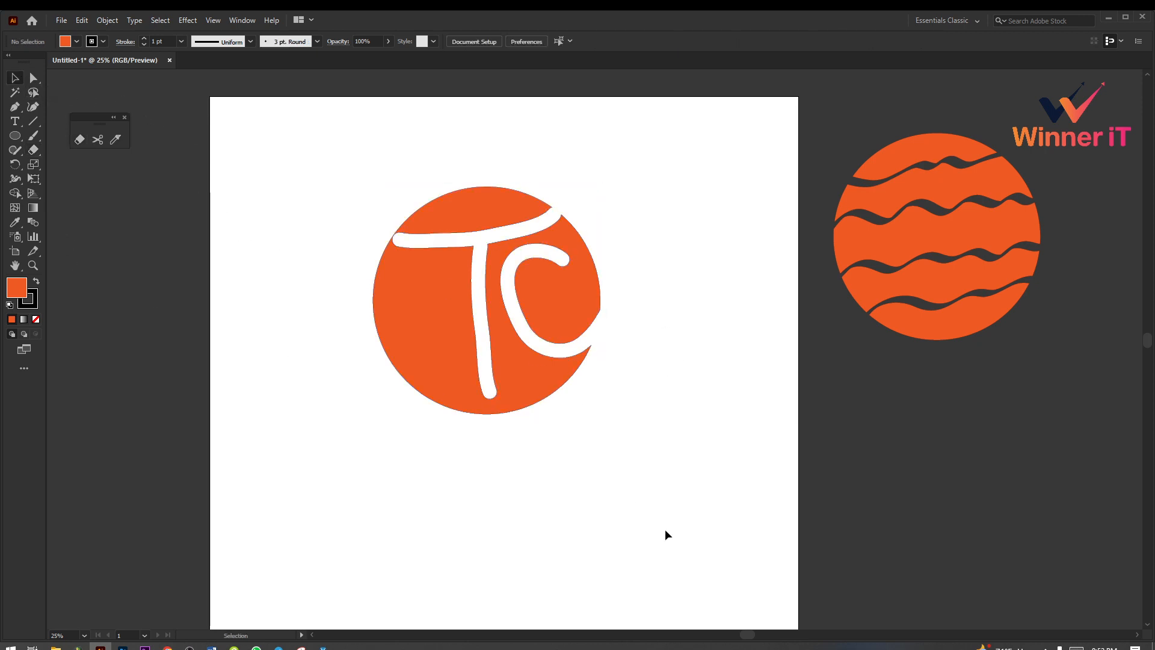
Step: Erase a mirrored C-shaped hook through the circle's left half, out to its lower-left edge
scroll(664, 527, "up", 1)
left_click_drag(300, 142, 706, 526)
left_click(706, 528)
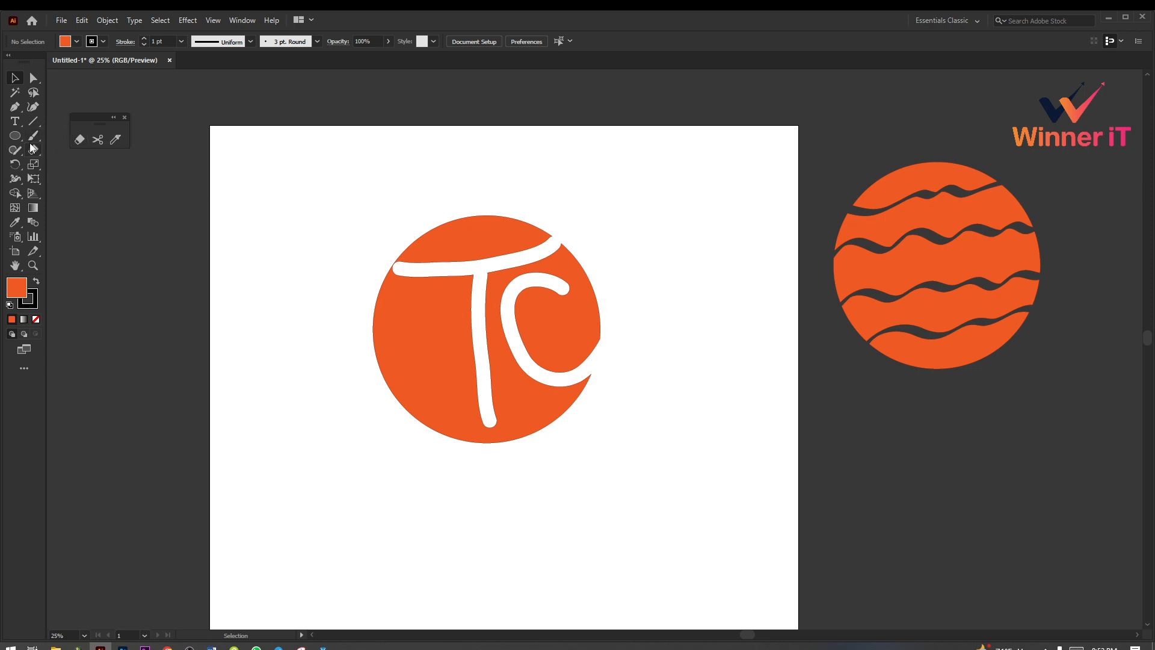
left_click(80, 139)
mouse_move(409, 313)
left_mouse_down()
mouse_move(448, 356)
mouse_move(432, 385)
mouse_move(377, 401)
left_mouse_up()
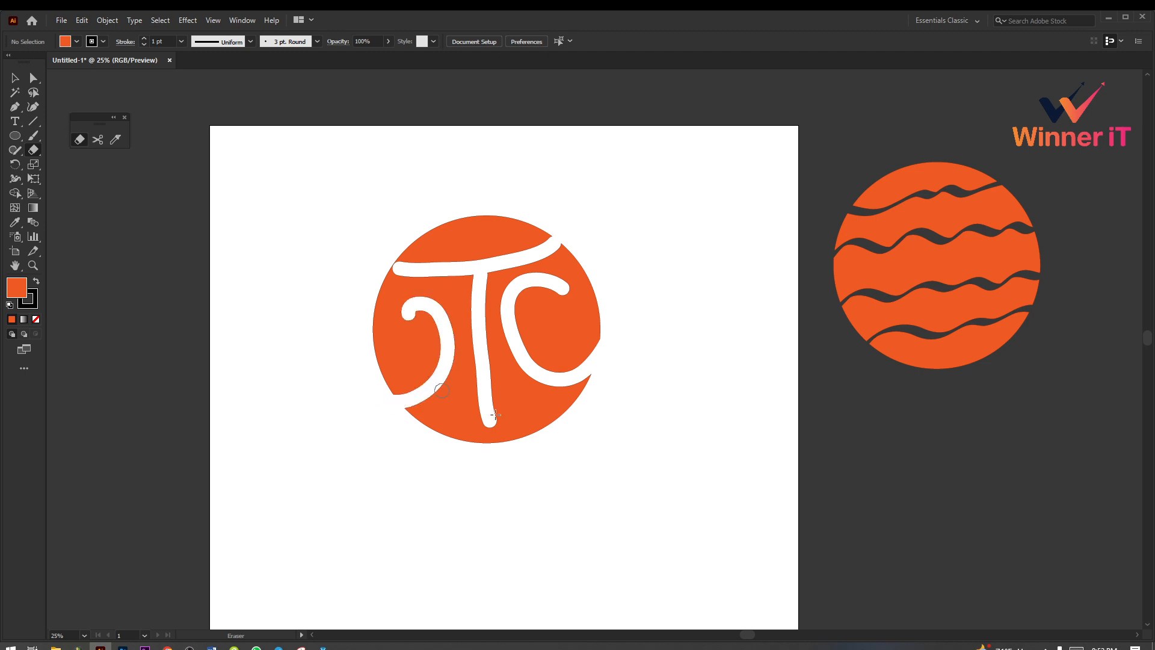
Step: Move the erased circle off the artboard to just below the wavy-banded circle and deselect it
left_click(14, 78)
left_click(410, 355)
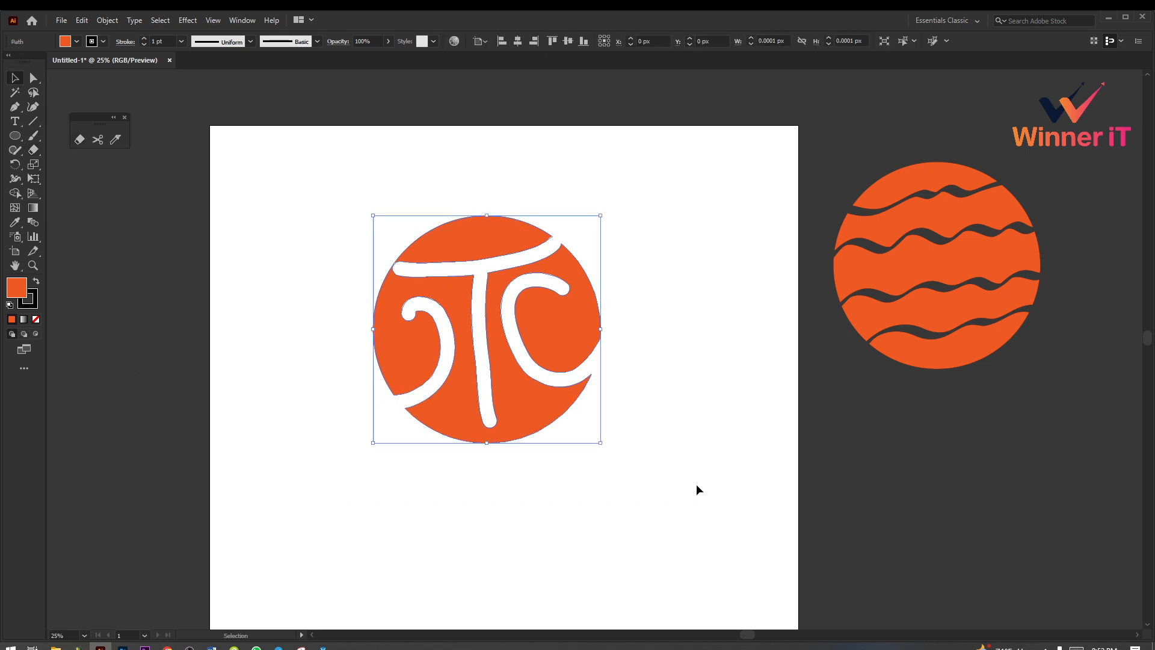
left_click_drag(582, 325, 1044, 492)
scroll(613, 427, "down", 2)
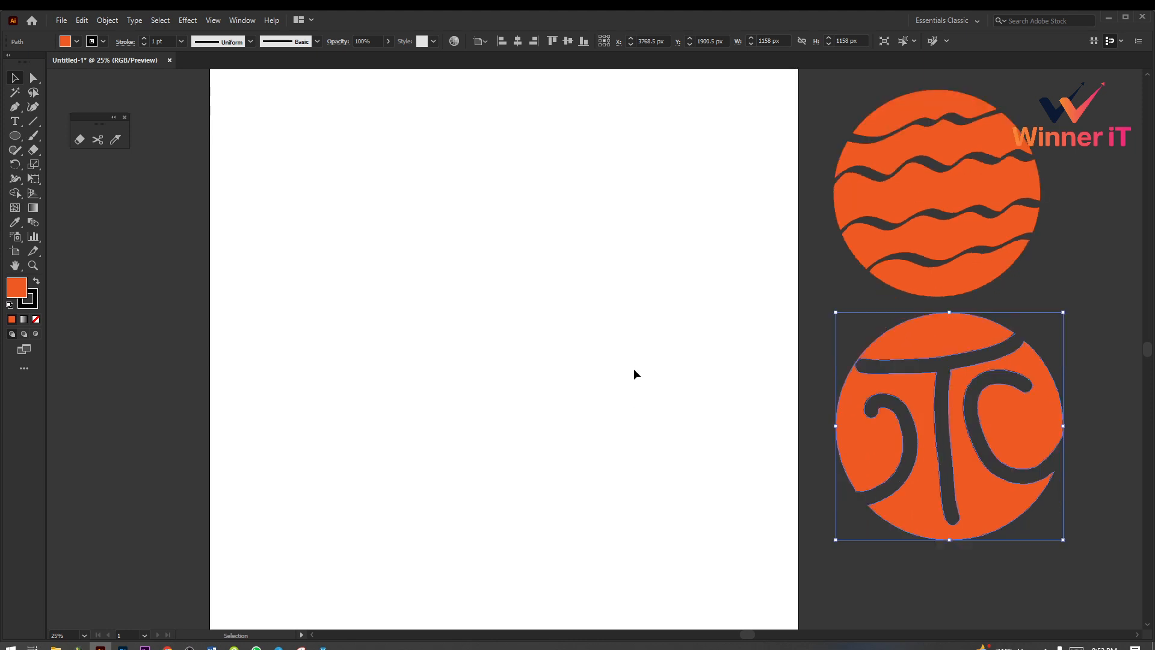
left_click(633, 374)
scroll(530, 348, "up", 2)
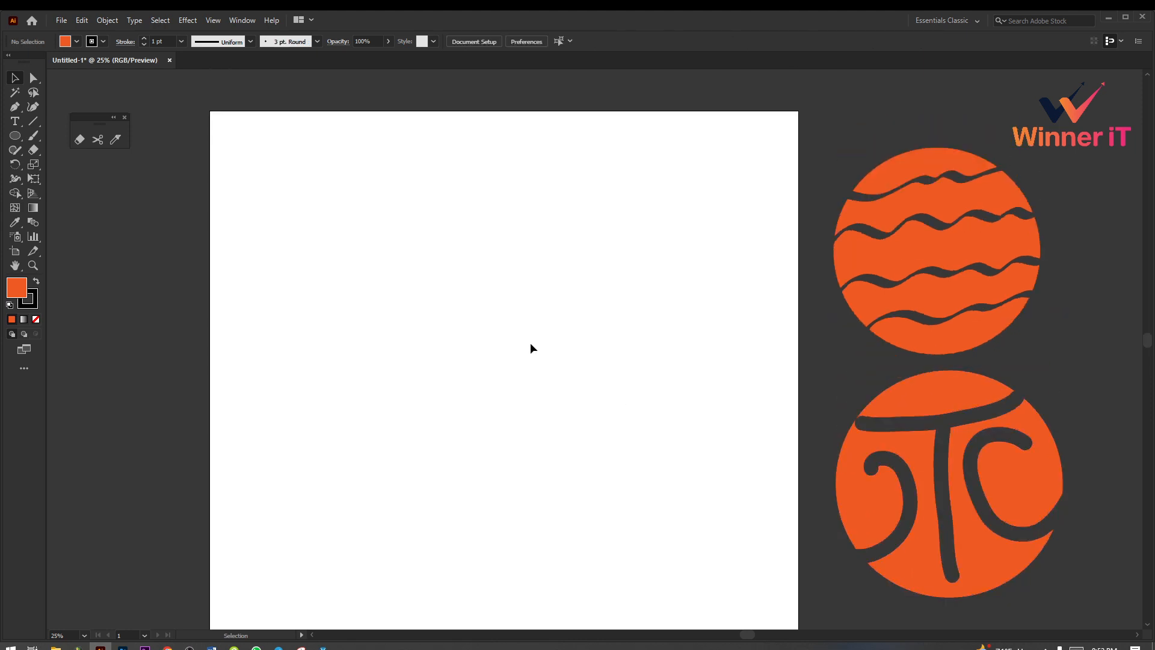
Step: Draw an orange square about 1608 px wide near the middle of the artboard with the Rectangle tool
left_click(77, 141)
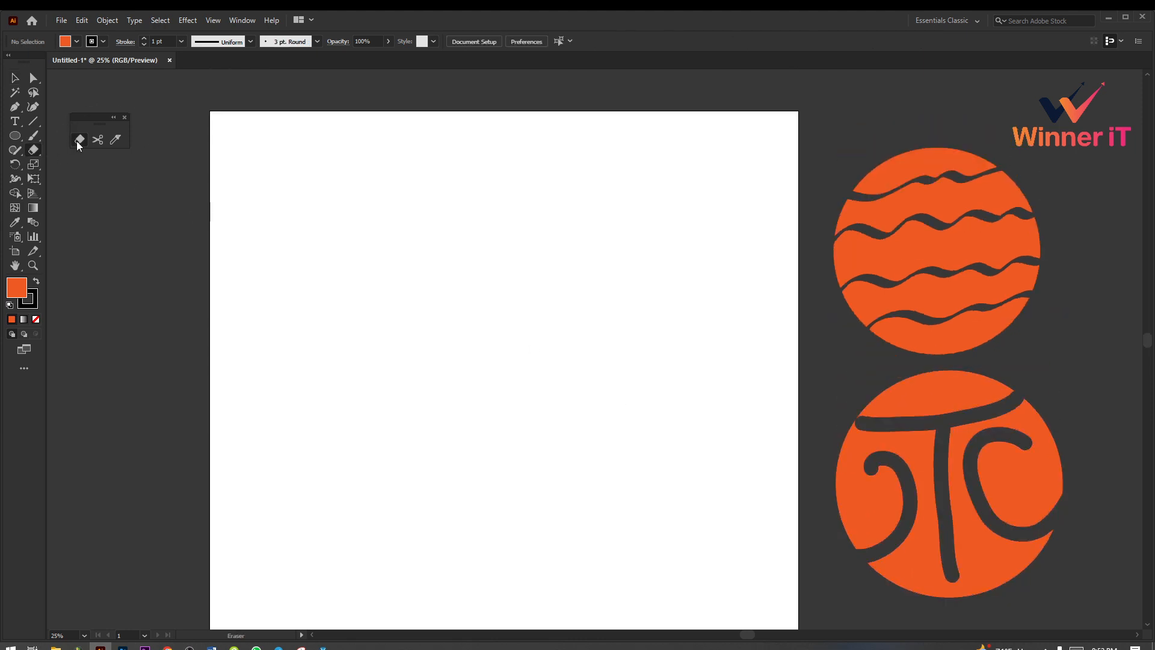
right_click(38, 151)
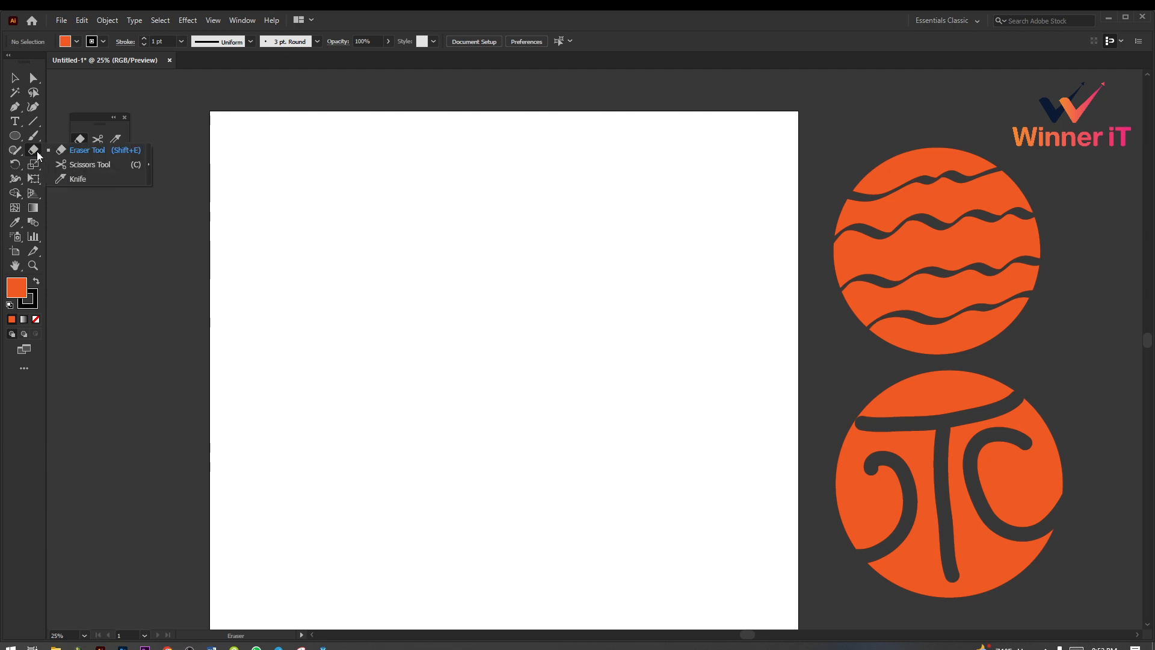
left_click(105, 150)
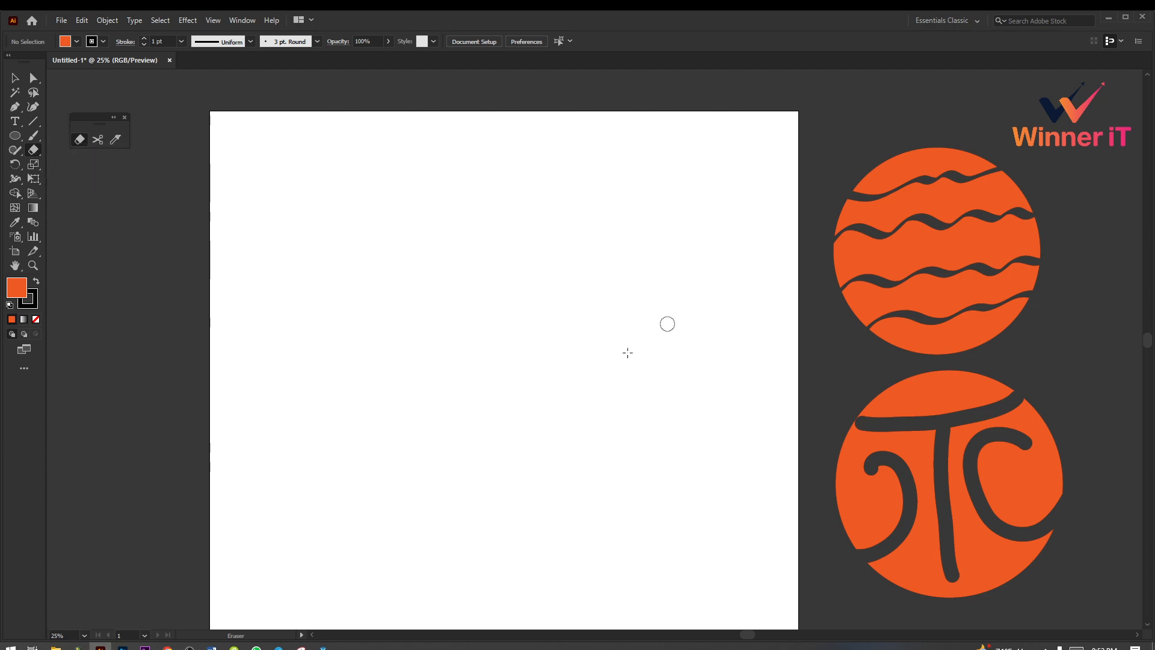
left_click(13, 138)
right_click(11, 140)
left_click(67, 134)
left_click_drag(504, 322, 655, 445)
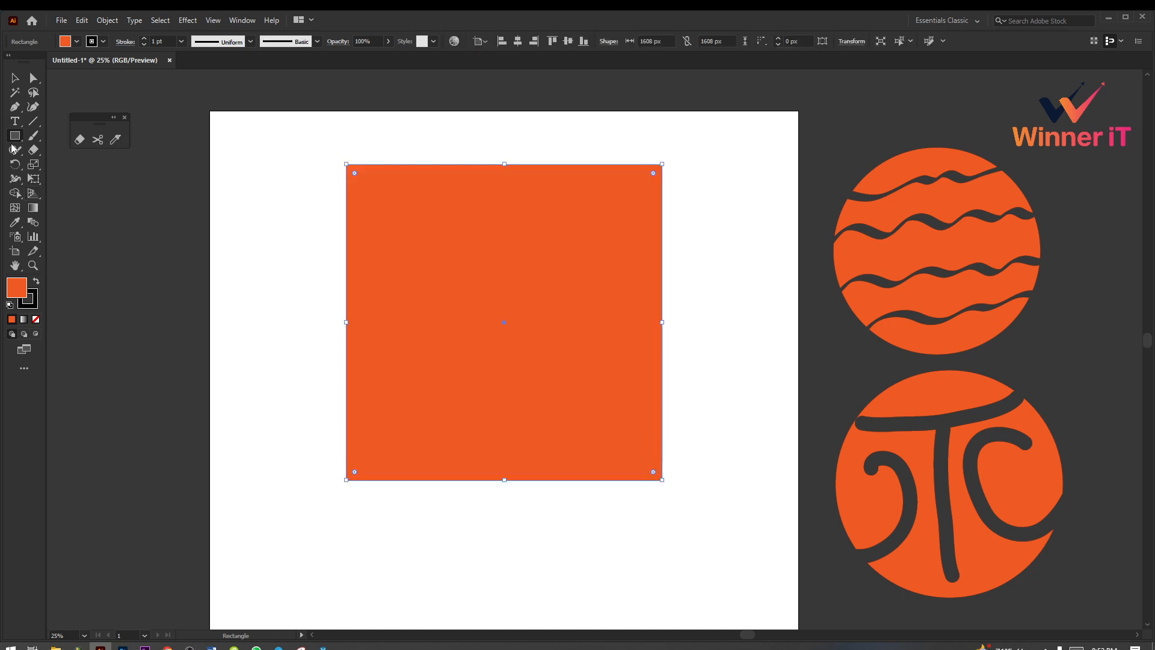
Step: Erase one curved band from the square's left edge to its top edge and another across its lower-right corner
left_click(79, 140)
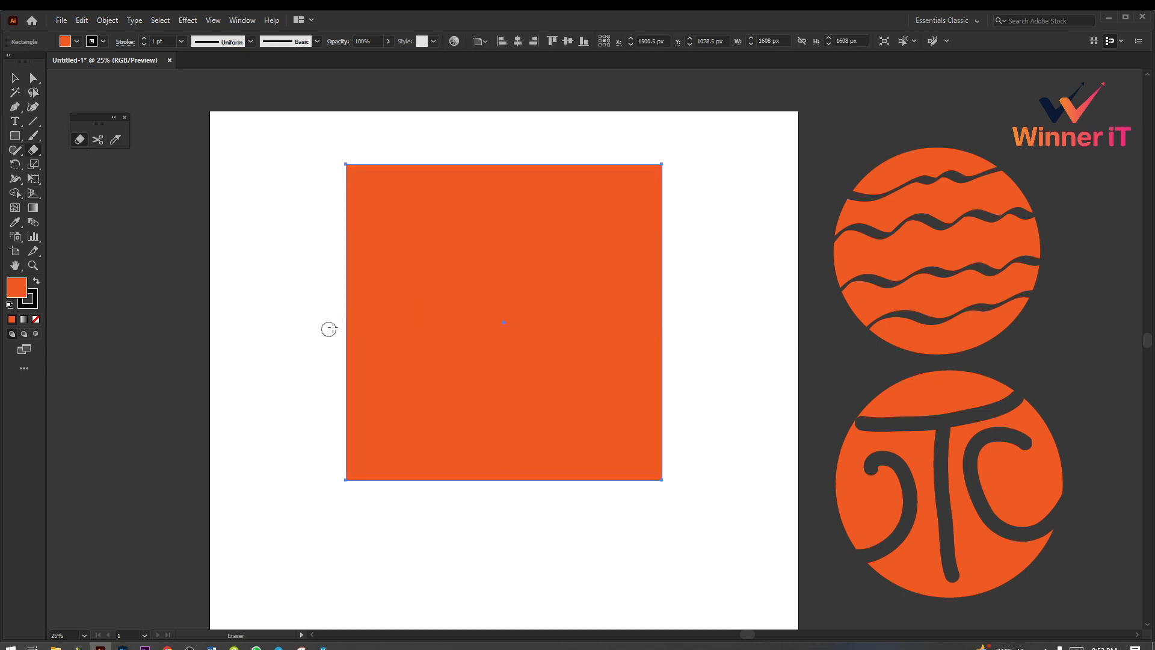
mouse_move(339, 322)
left_mouse_down()
mouse_move(521, 279)
mouse_move(604, 146)
mouse_move(609, 111)
left_mouse_up()
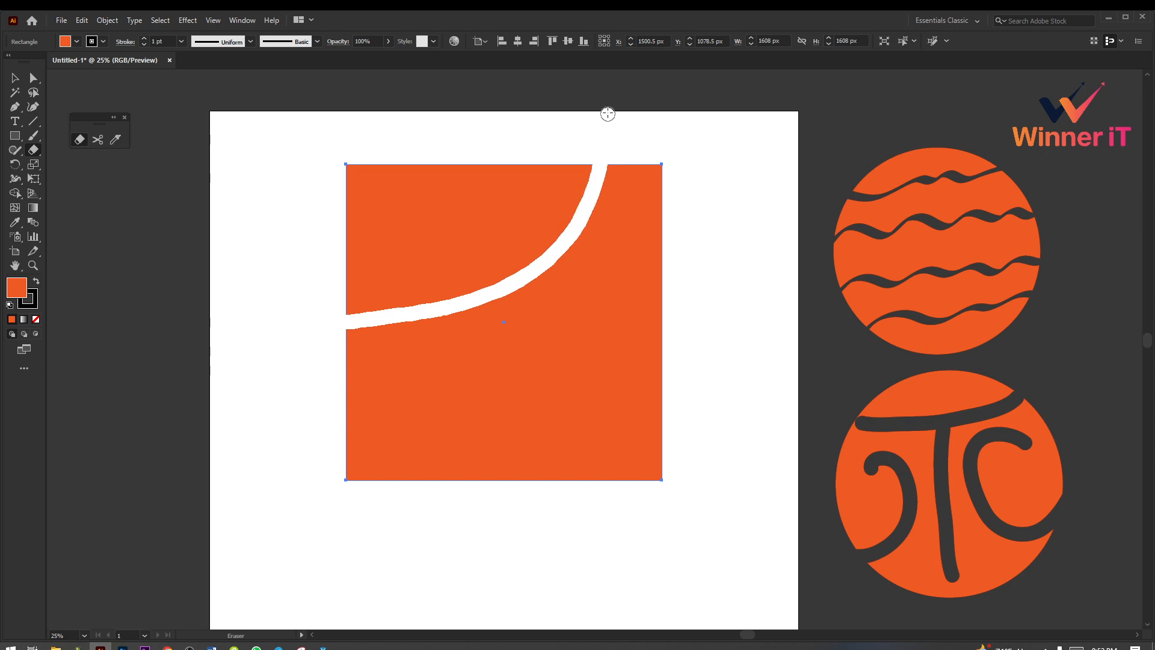
scroll(446, 421, "down", 2)
key("v")
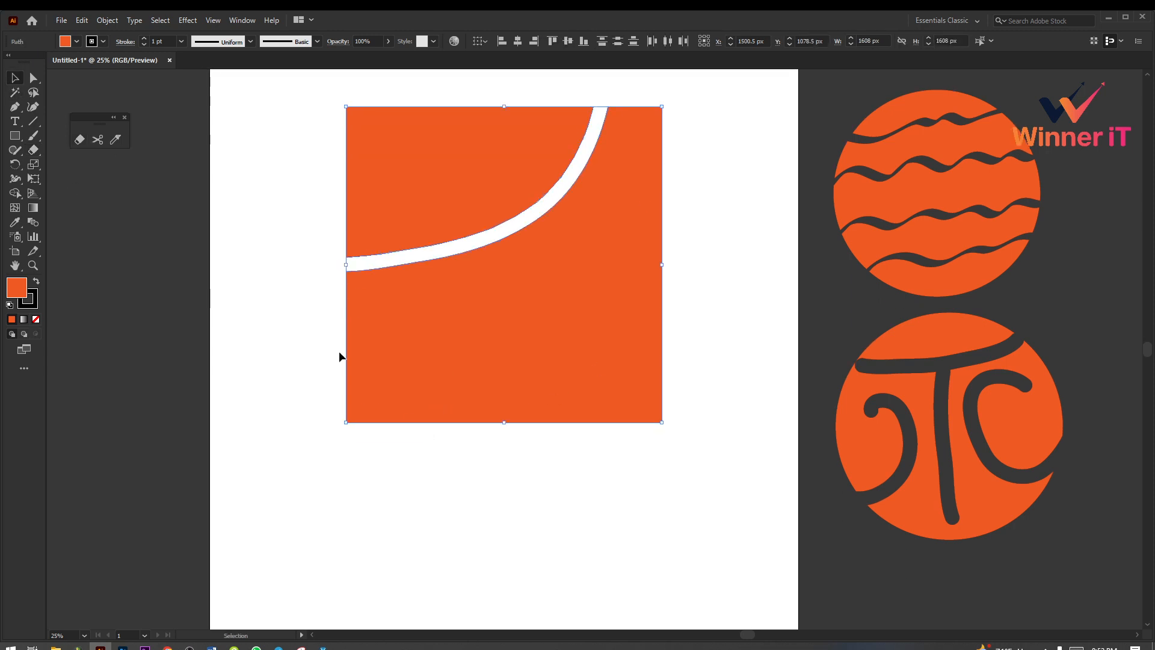
left_click(338, 351)
scroll(387, 418, "up", 1)
left_click(85, 139)
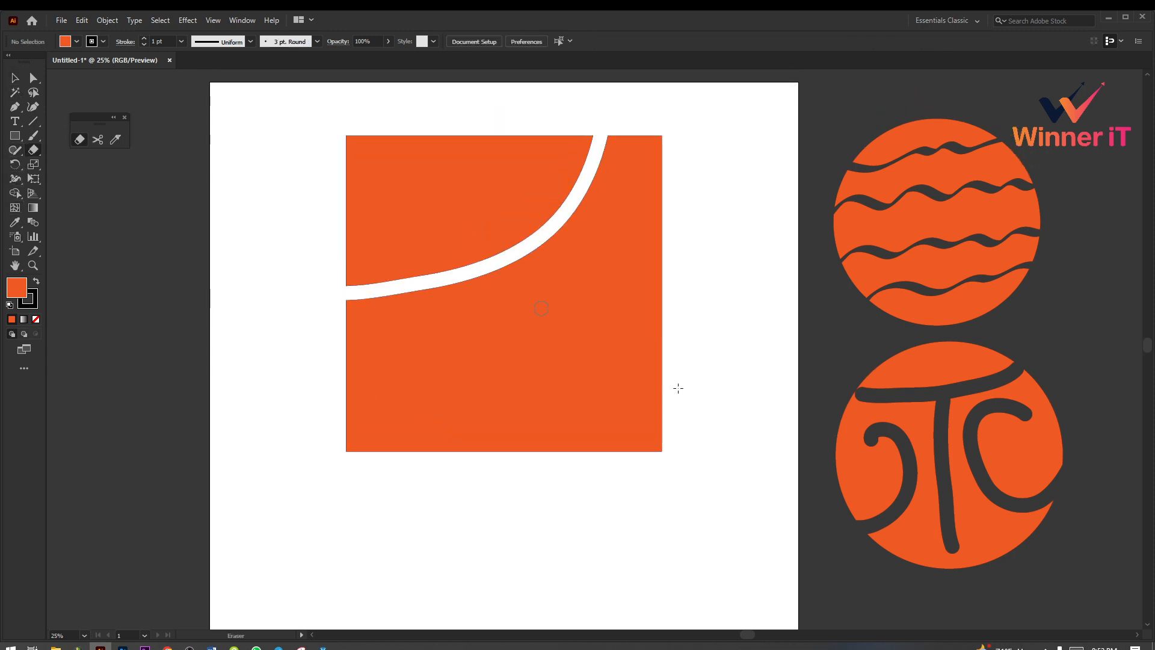
mouse_move(682, 328)
left_mouse_down()
mouse_move(649, 331)
mouse_move(533, 466)
left_mouse_up()
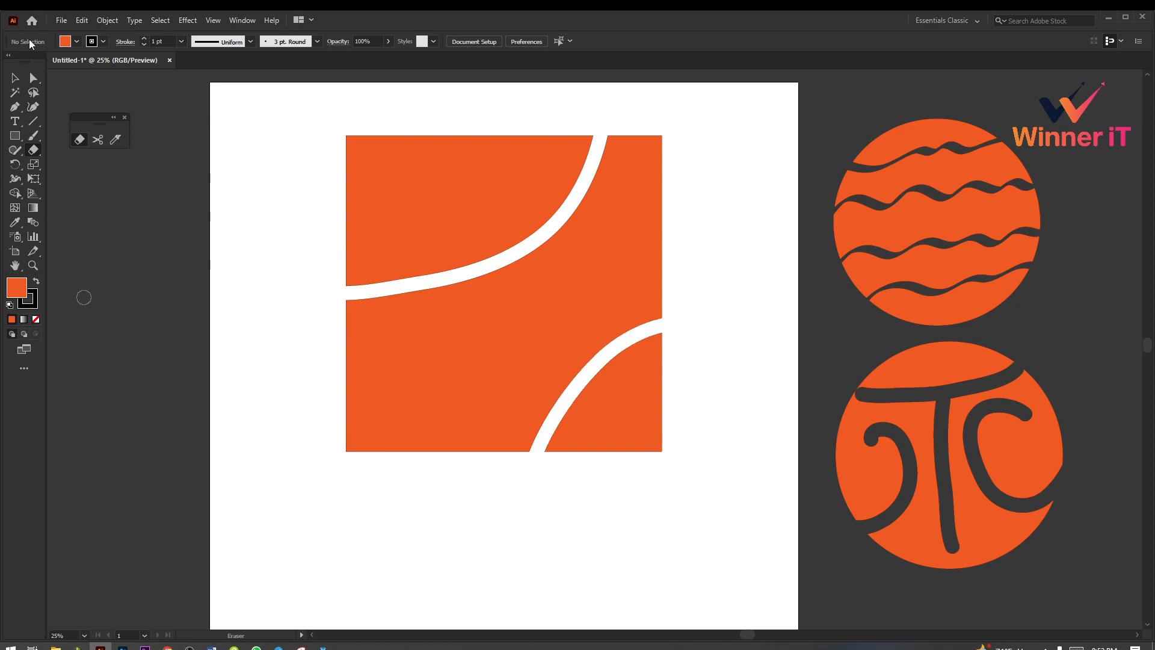
Step: Move the square's upper-left piece away from the rest, and undo the move
left_click(17, 77)
left_click(433, 226)
scroll(602, 337, "down", 1)
left_click_drag(699, 304, 528, 345)
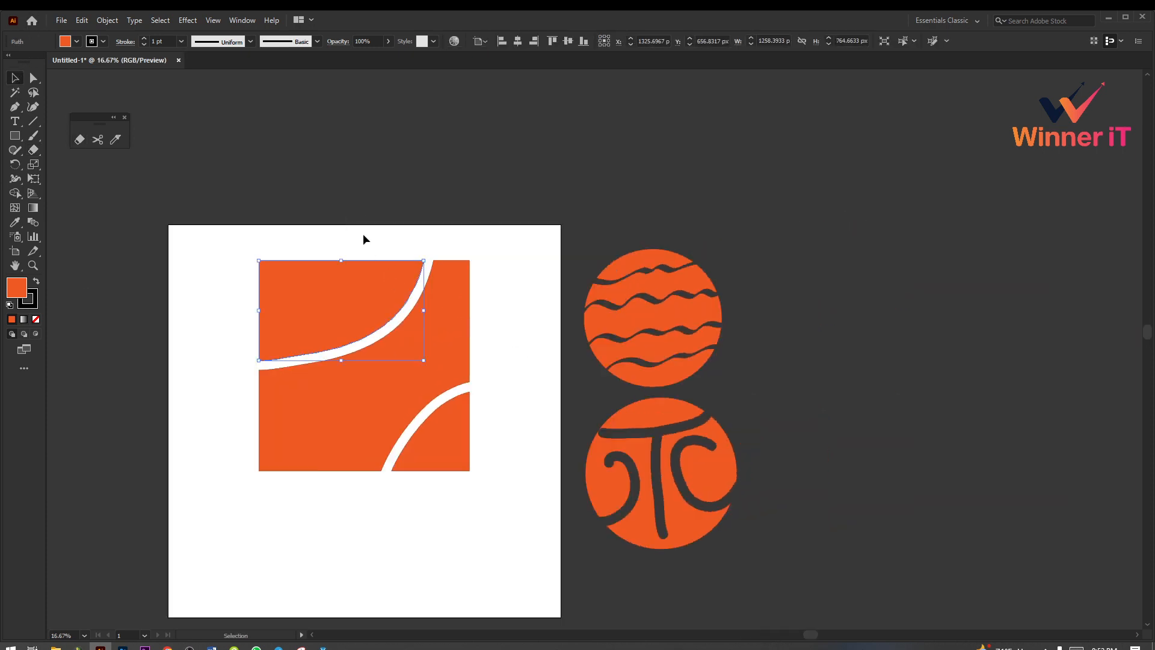
left_click_drag(340, 216, 493, 462)
left_click(494, 459)
left_click(374, 289)
left_click_drag(368, 289, 318, 215)
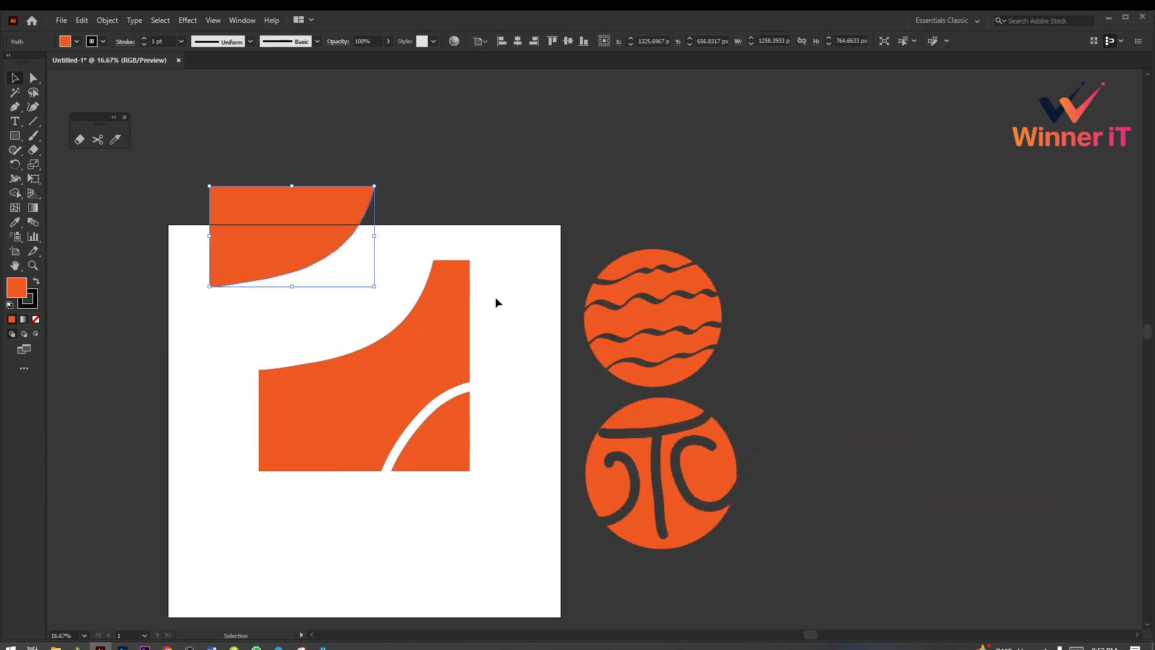
key("ctrl+z")
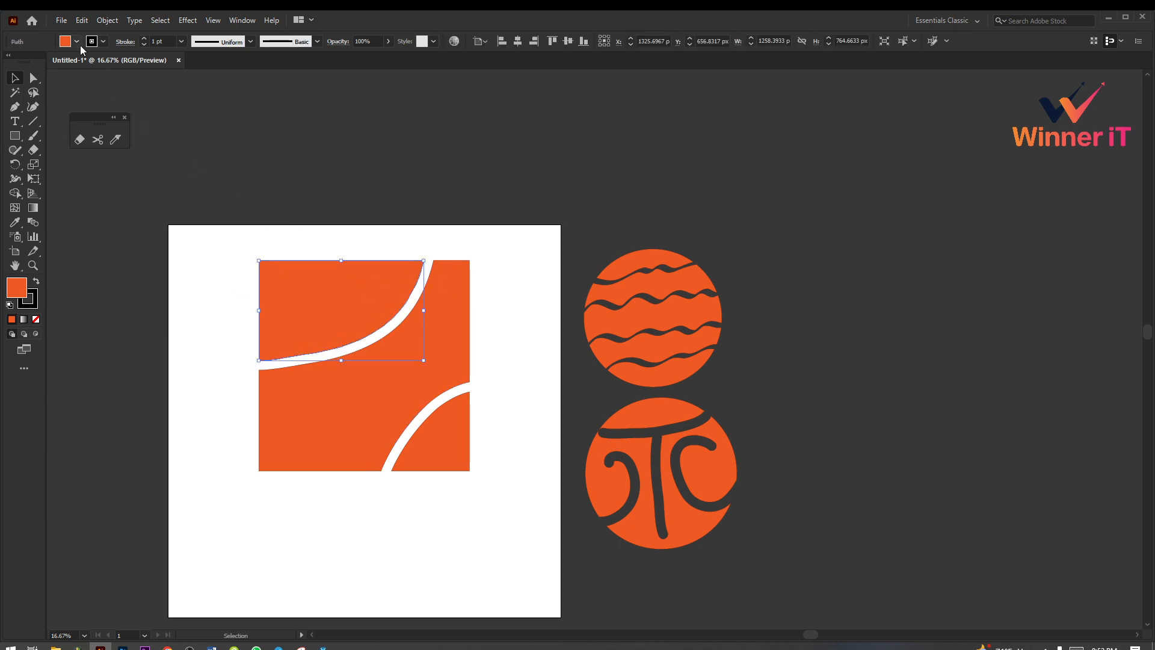
Step: Select all pieces of the square and move them together off the artboard, beside the two erased circles
left_click(359, 157)
left_click(431, 323)
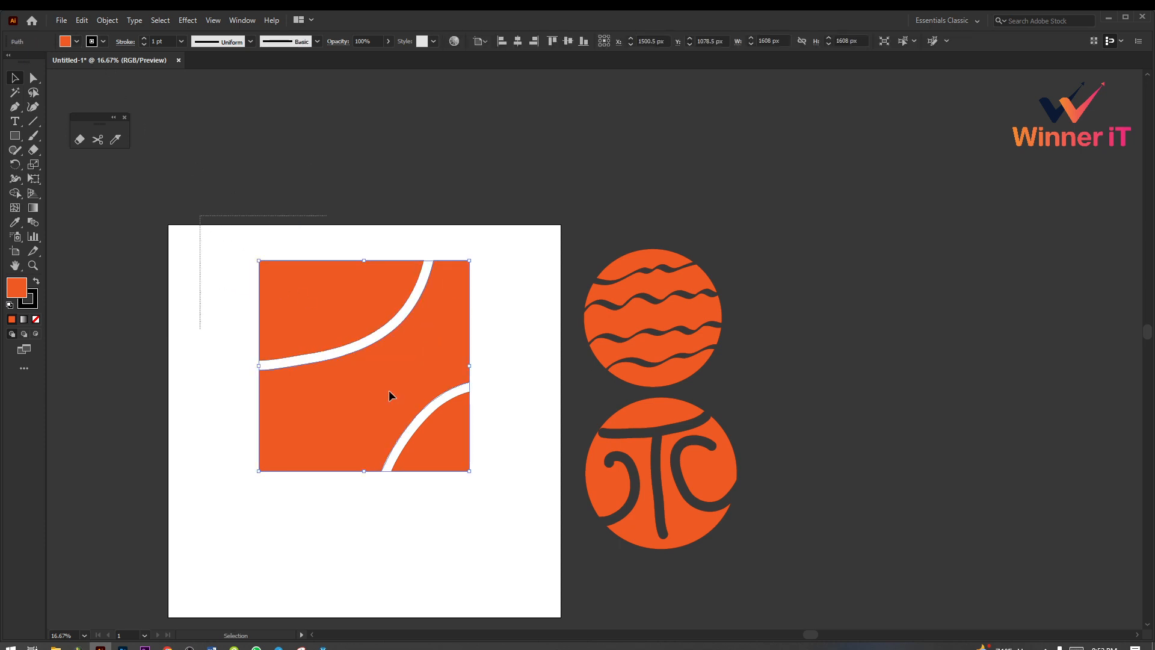
left_click_drag(439, 386, 942, 329)
left_click(145, 155)
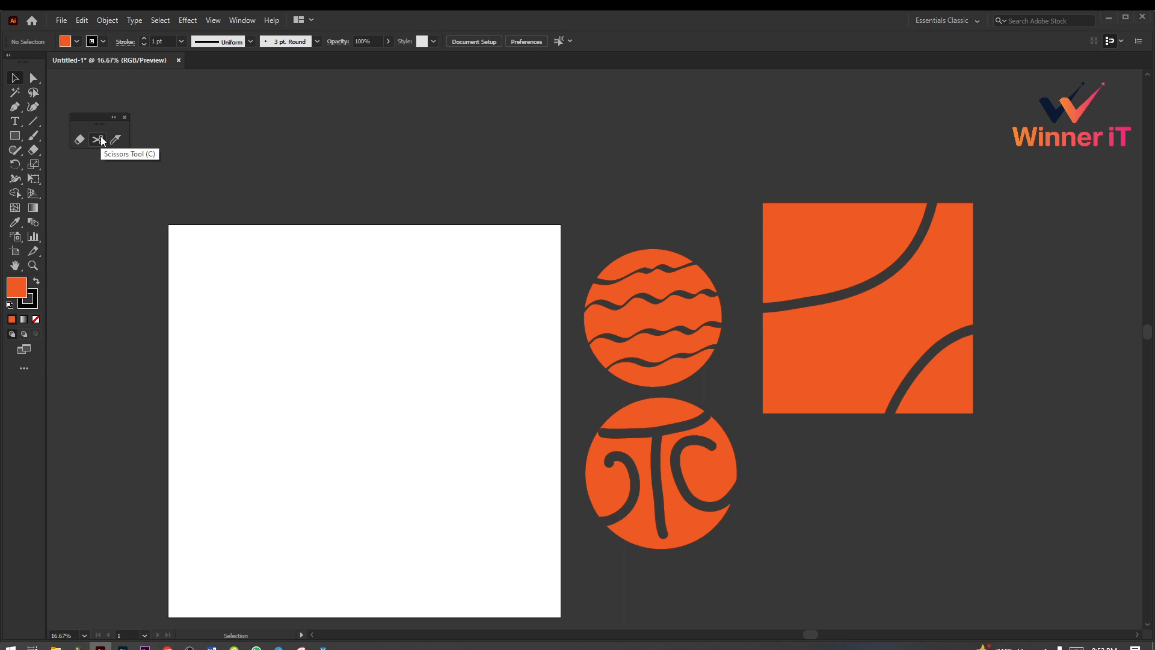
Step: Draw an orange circle about 1314 px in diameter near the middle of the artboard with the Ellipse tool
left_click(19, 139)
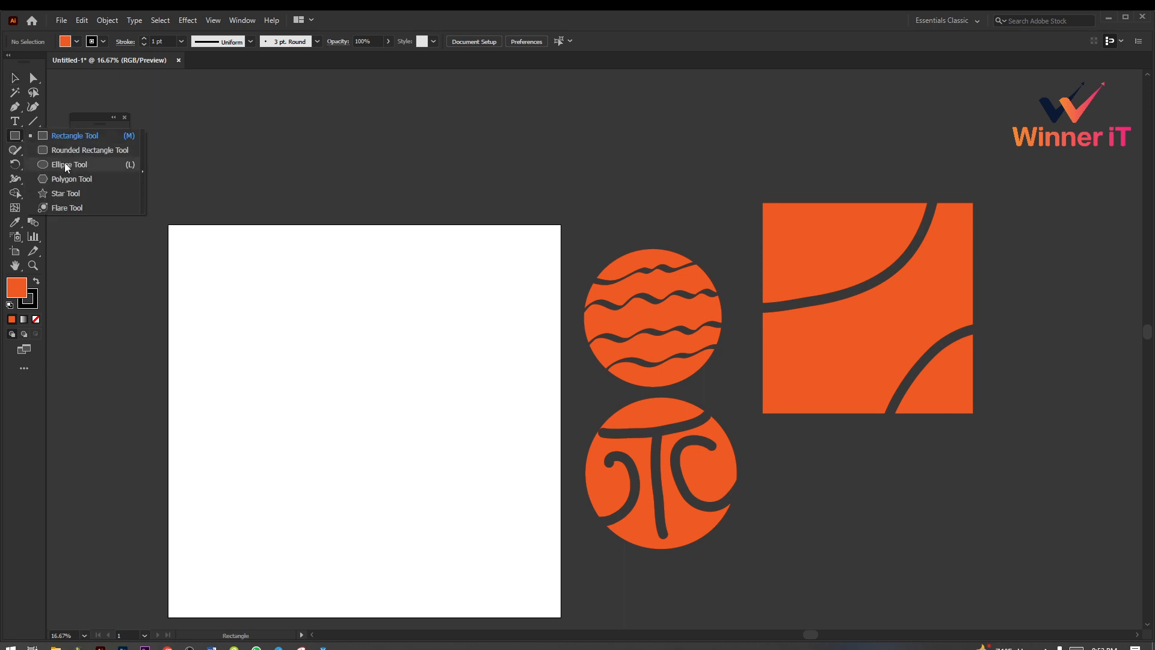
left_click(59, 162)
scroll(371, 361, "down", 1)
left_click_drag(372, 361, 460, 448)
key("ctrl+plus")
left_click_drag(538, 335, 583, 321)
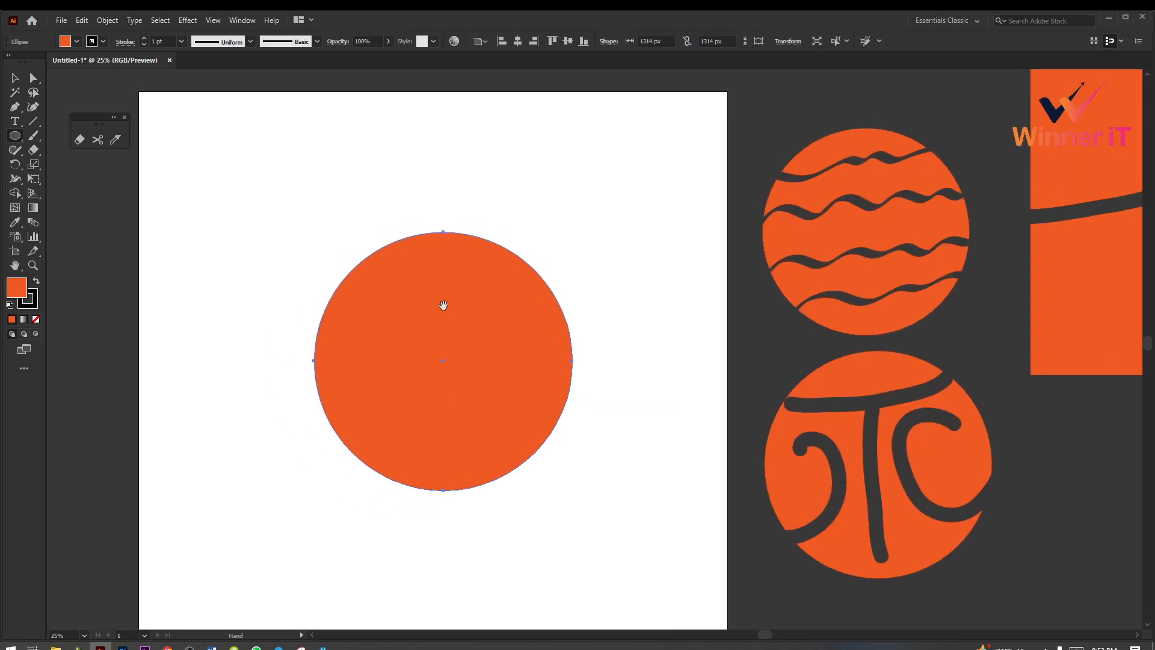
Step: Cut the circle into an upper and a lower half at its left and right anchor points with the Scissors tool
left_click(16, 79)
left_click(276, 191)
left_click(467, 340)
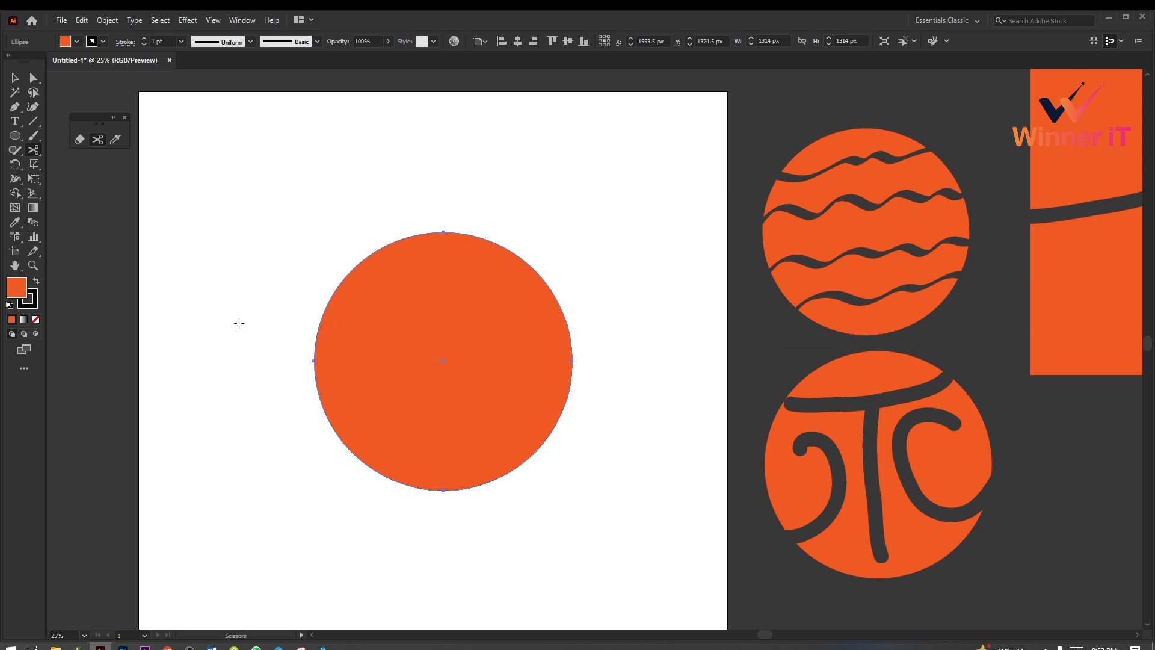
left_click(314, 361)
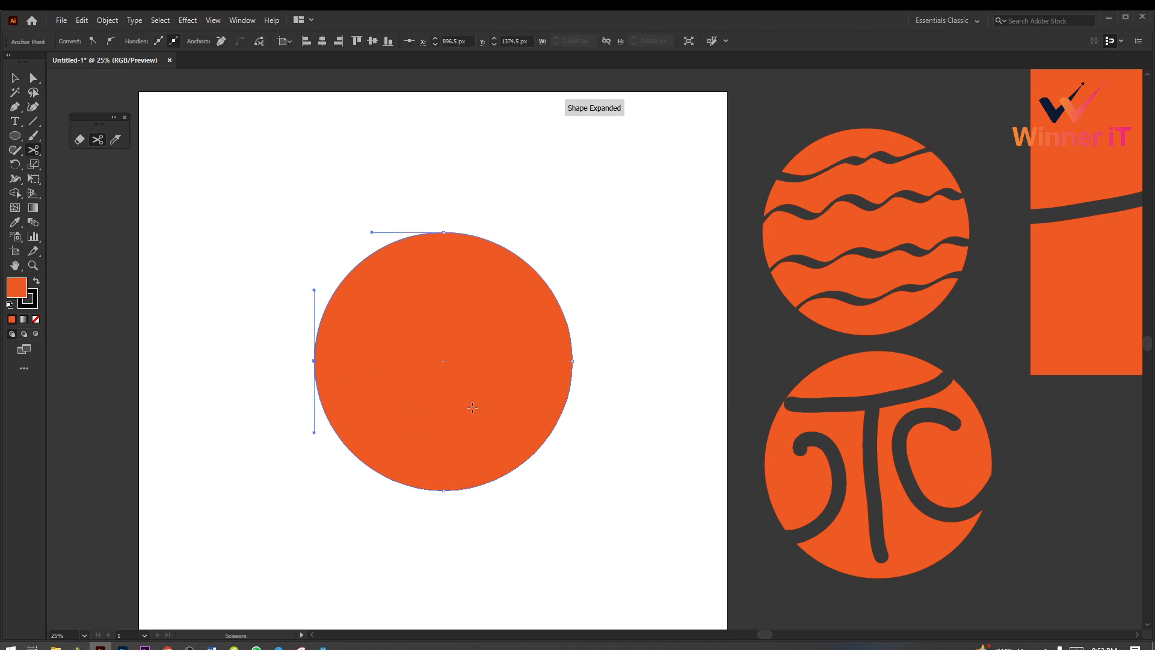
left_click(572, 361)
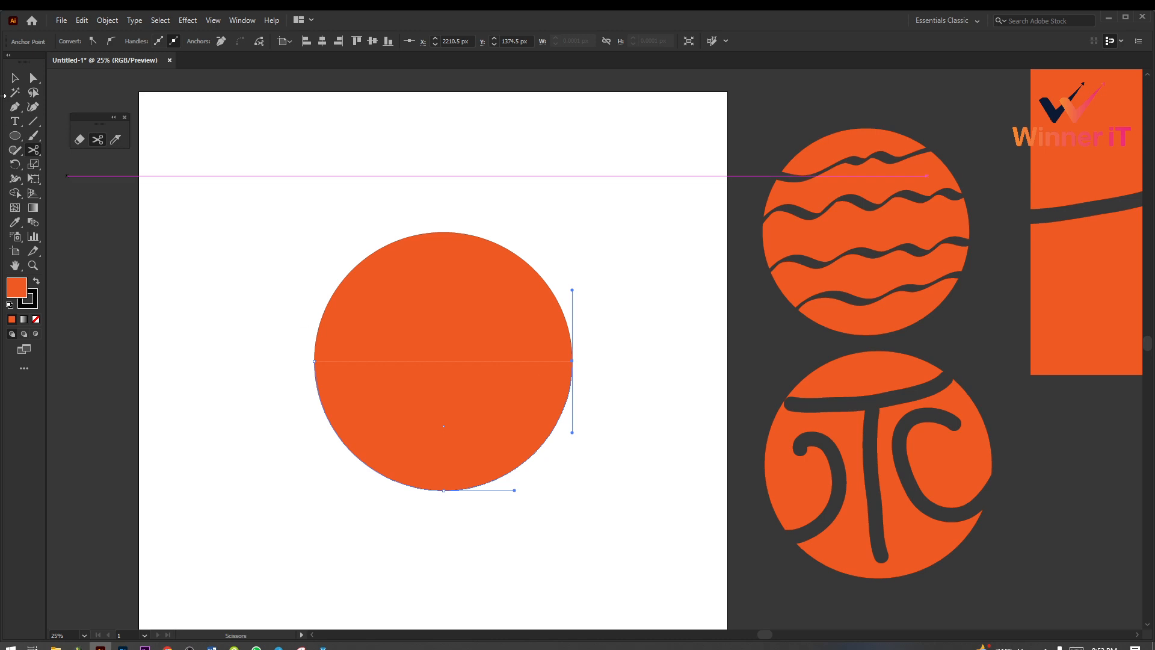
left_click(15, 78)
left_click(633, 461)
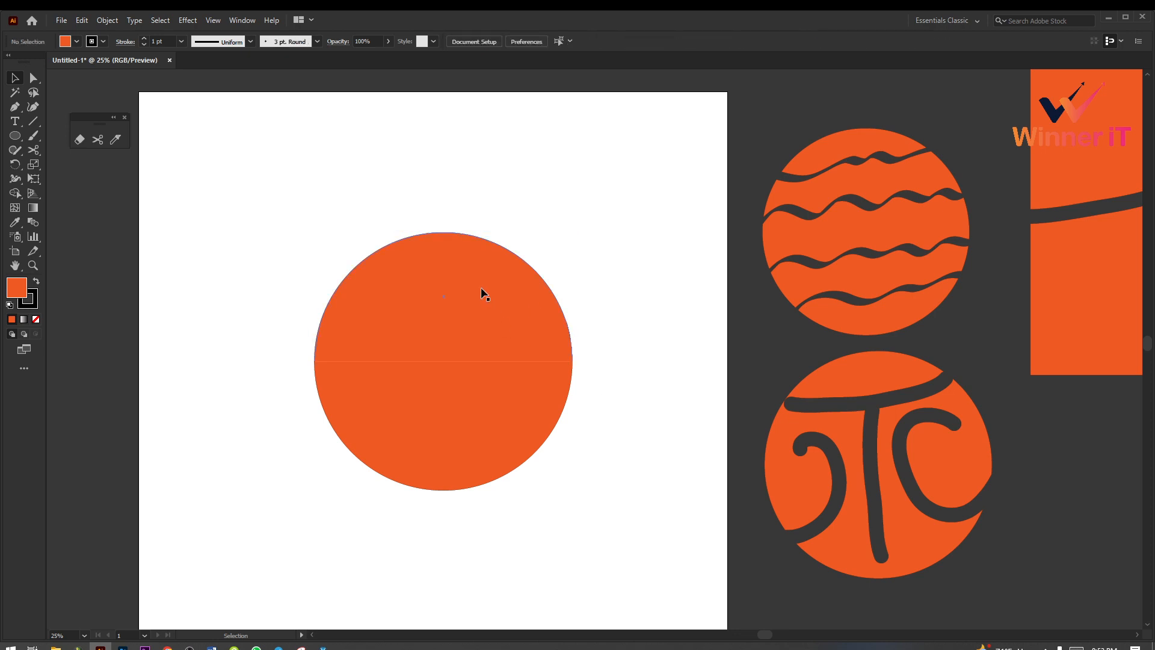
Step: Move the upper half of the circle upward and shift the lower half slightly, and undo both moves
left_click(449, 308)
left_click_drag(467, 309, 464, 258)
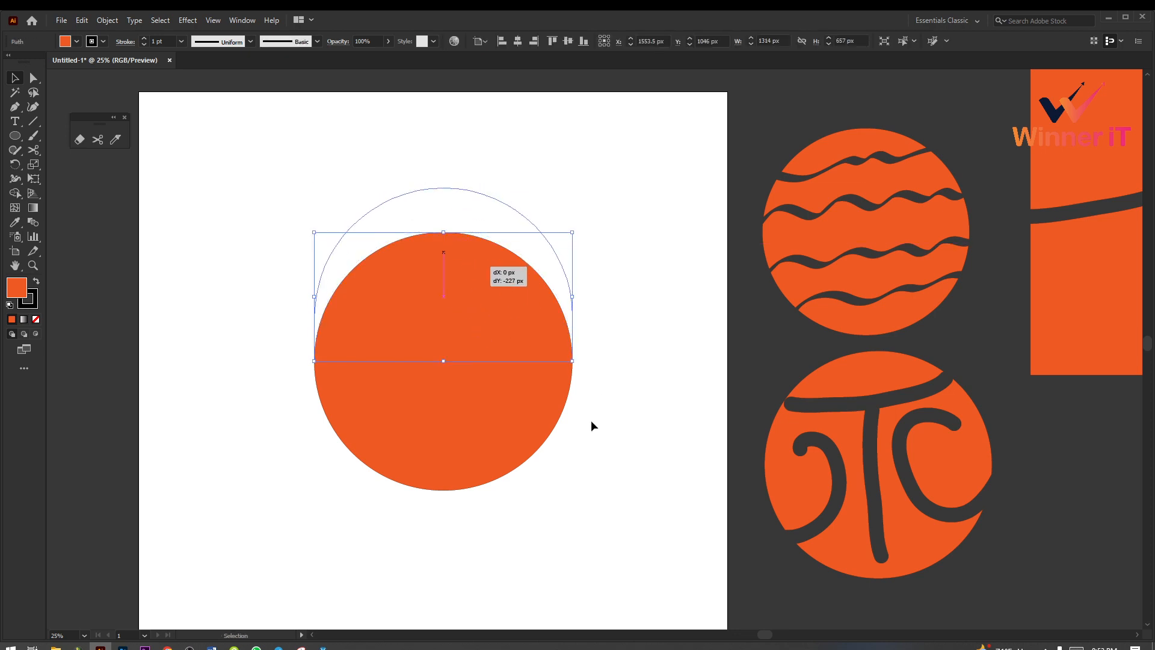
left_click(641, 481)
left_click_drag(472, 407, 473, 402)
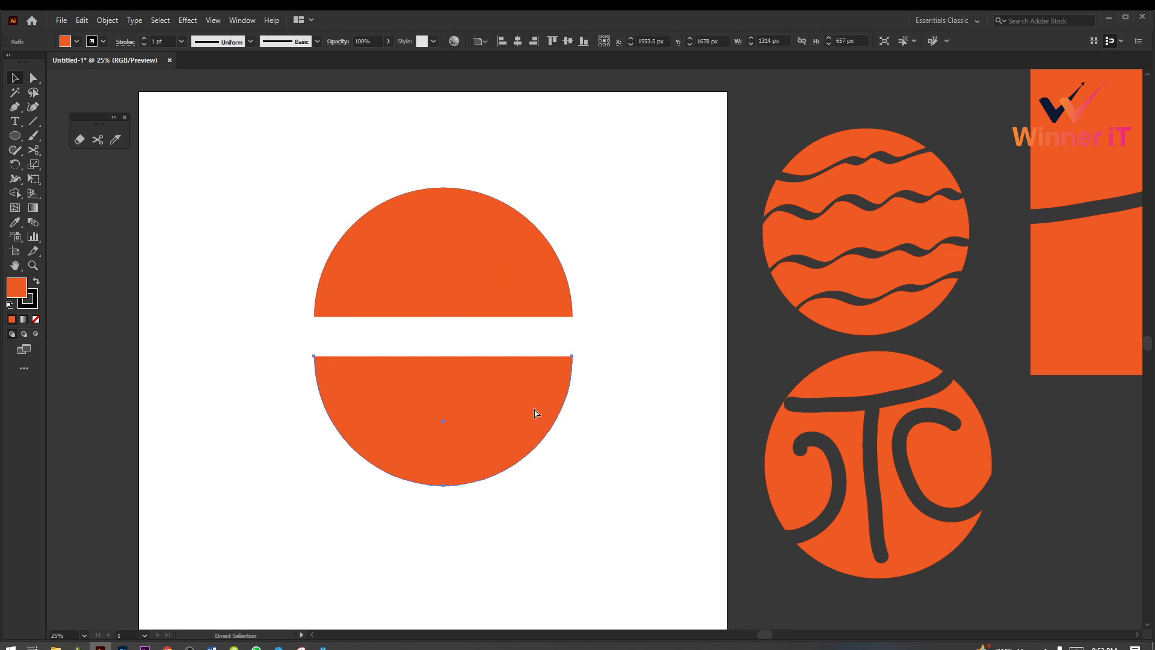
key("ctrl+z")
left_click(641, 460)
key("ctrl+z")
Step: Delete both halves of the cut circle and draw a new orange circle about 1398 px in diameter
left_click_drag(302, 189, 549, 509)
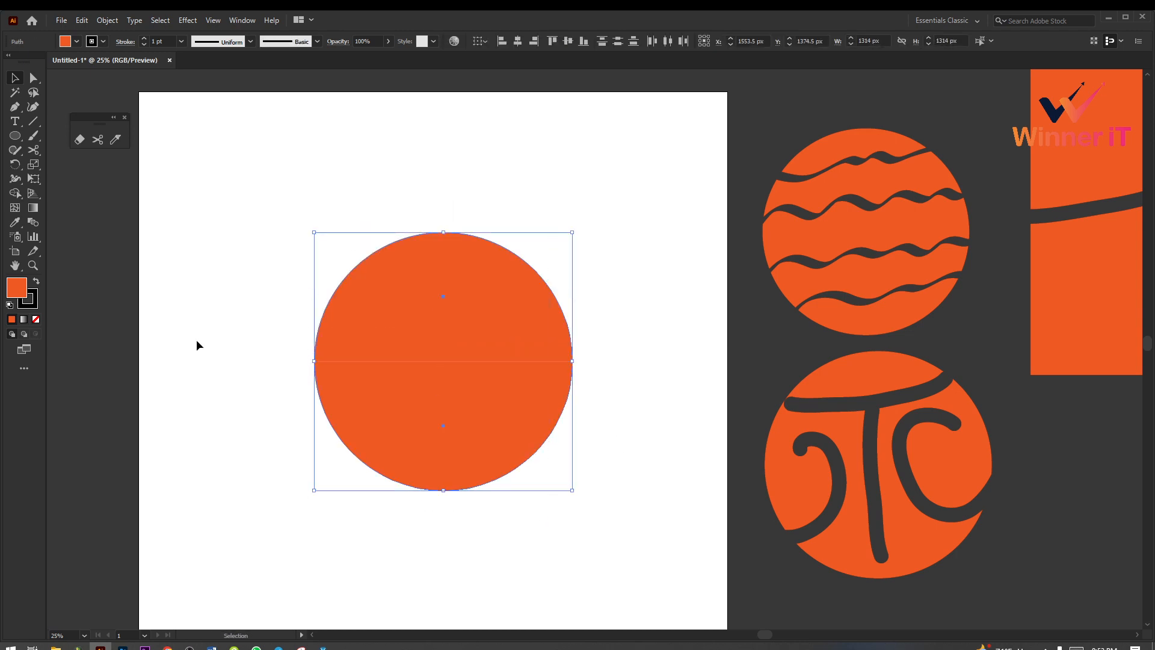
key("Delete")
left_click_drag(15, 136, 66, 163)
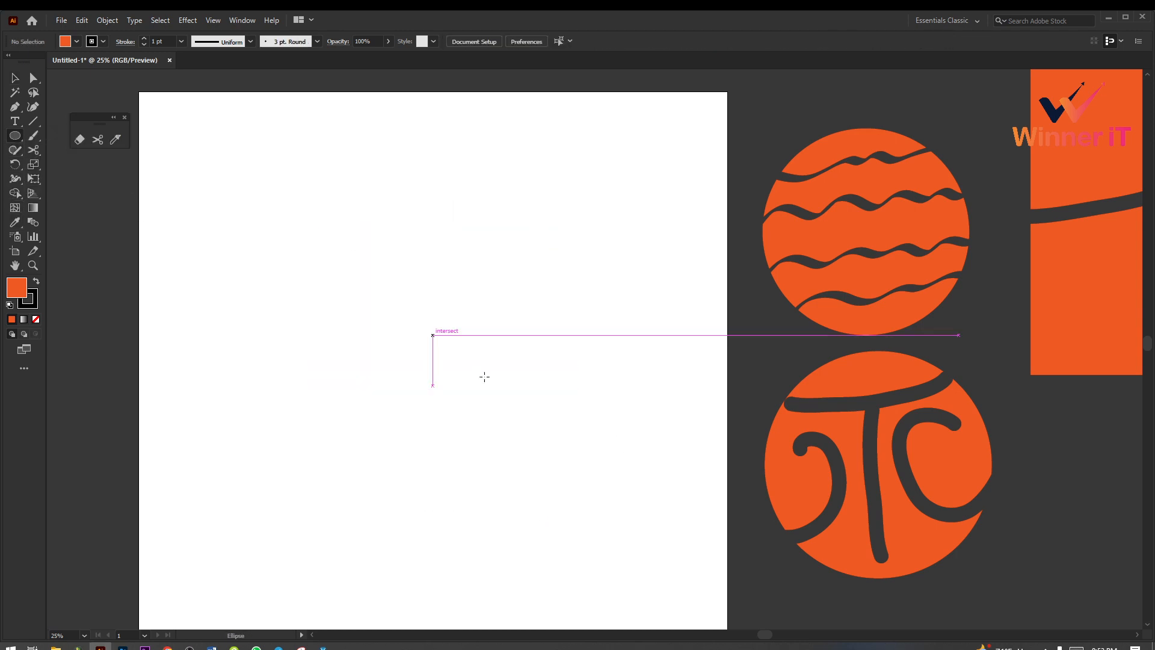
left_click_drag(401, 323, 515, 460)
left_click(15, 77)
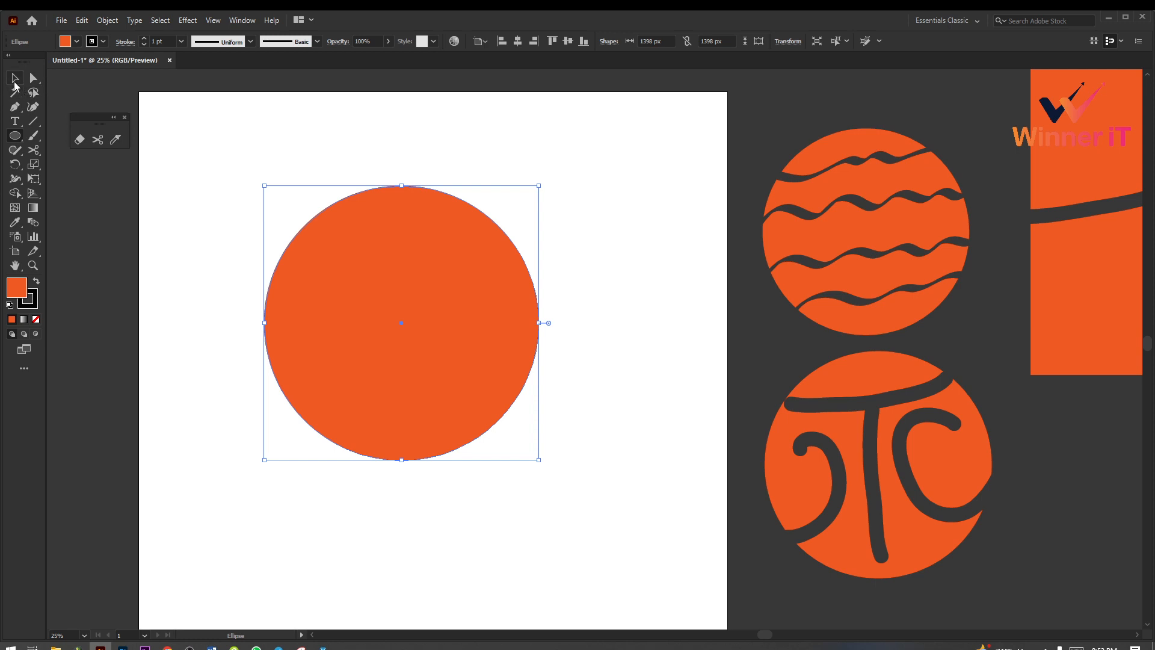
Step: Cut the new circle's outline with the Scissors tool at two points on its upper-right edge and one on its lower-left edge
left_click(103, 139)
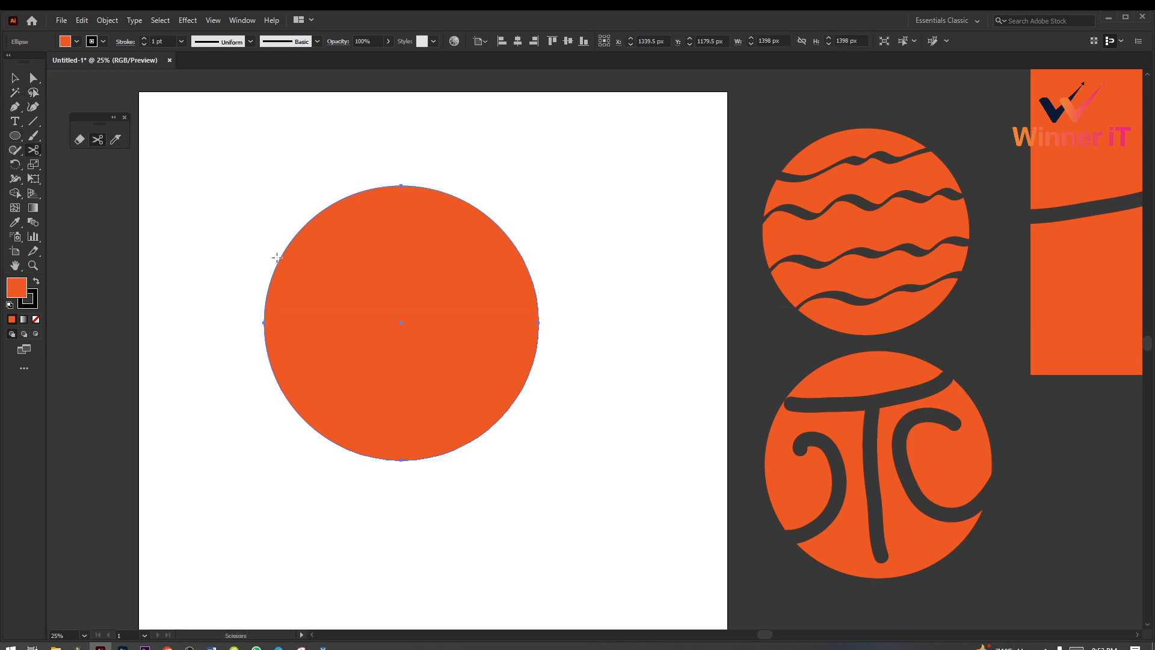
left_click(462, 200)
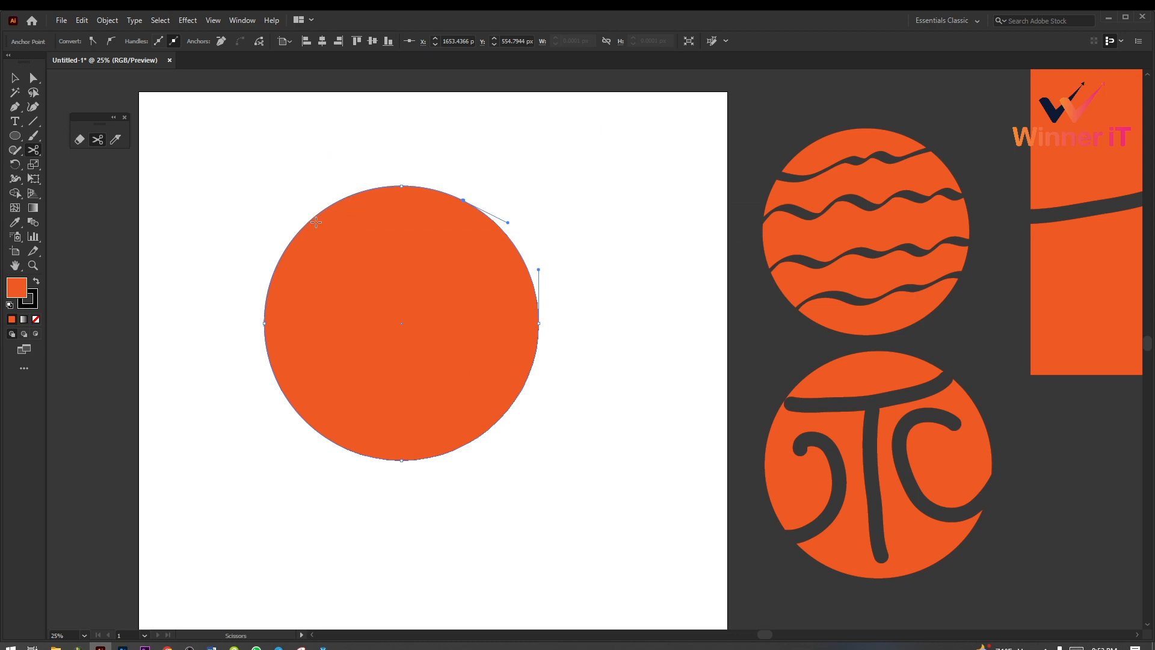
left_click(291, 403)
left_click(514, 243)
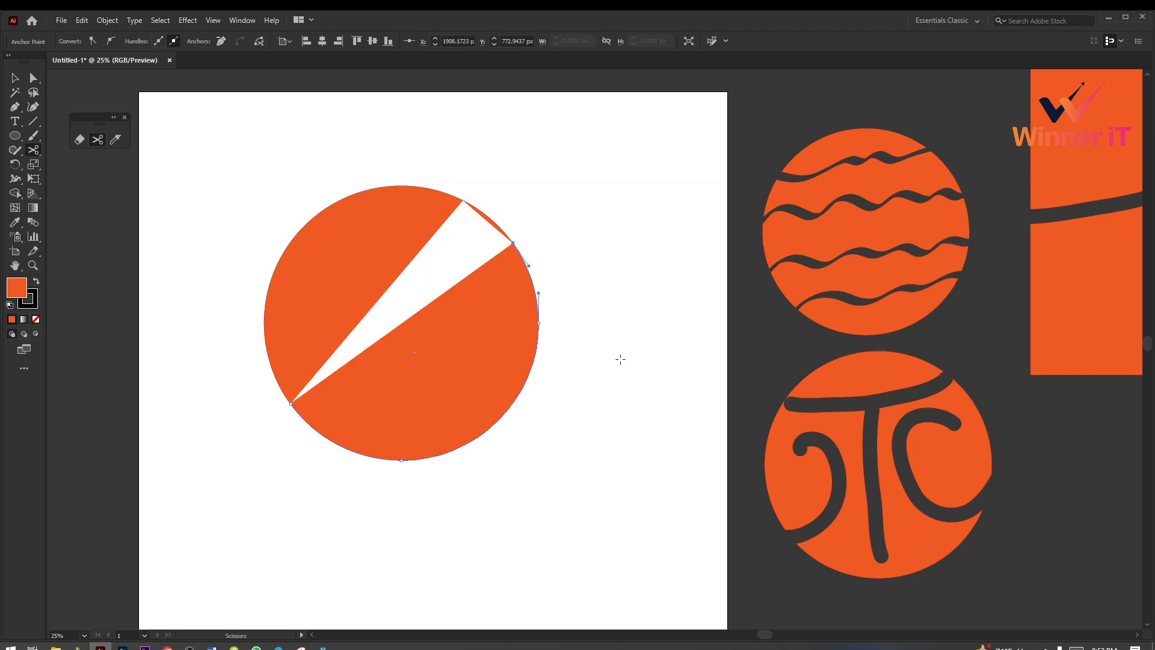
Step: Delete the small sliver between the two cuts on the circle's upper-right edge
key("v")
left_click(334, 190)
left_click(423, 246)
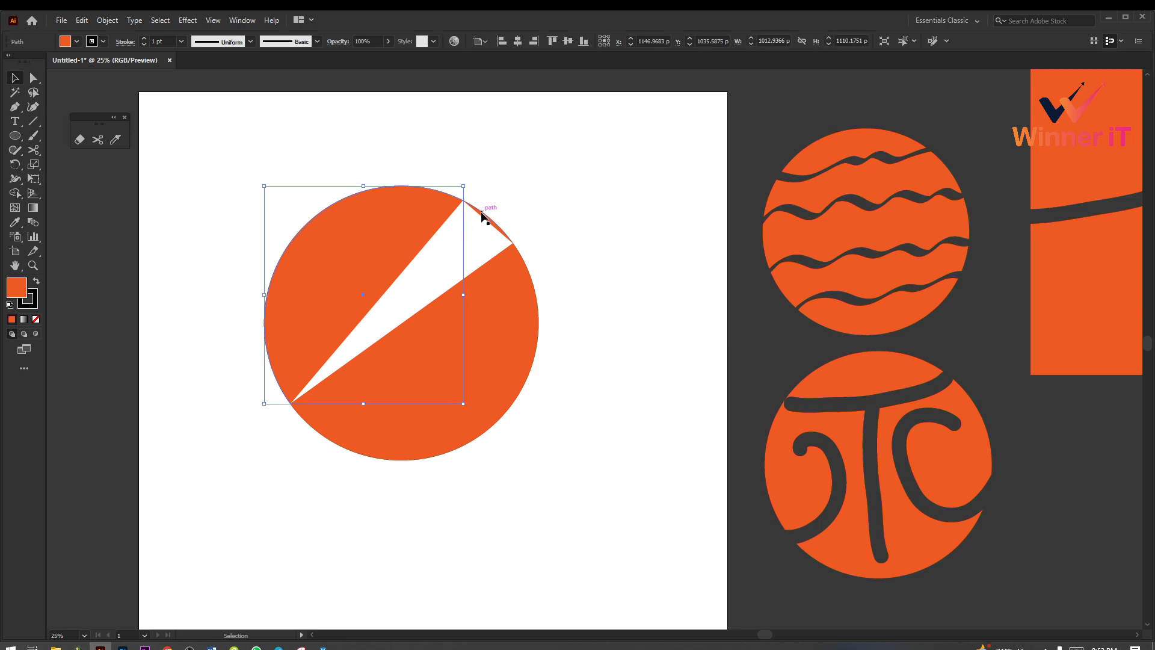
left_click(502, 227)
key("Delete")
Step: Examine the anchor points of the circle's left piece with the Direct Selection tool, including its top anchor point
left_click(394, 235)
left_click(611, 430)
left_click(384, 274)
left_click(35, 79)
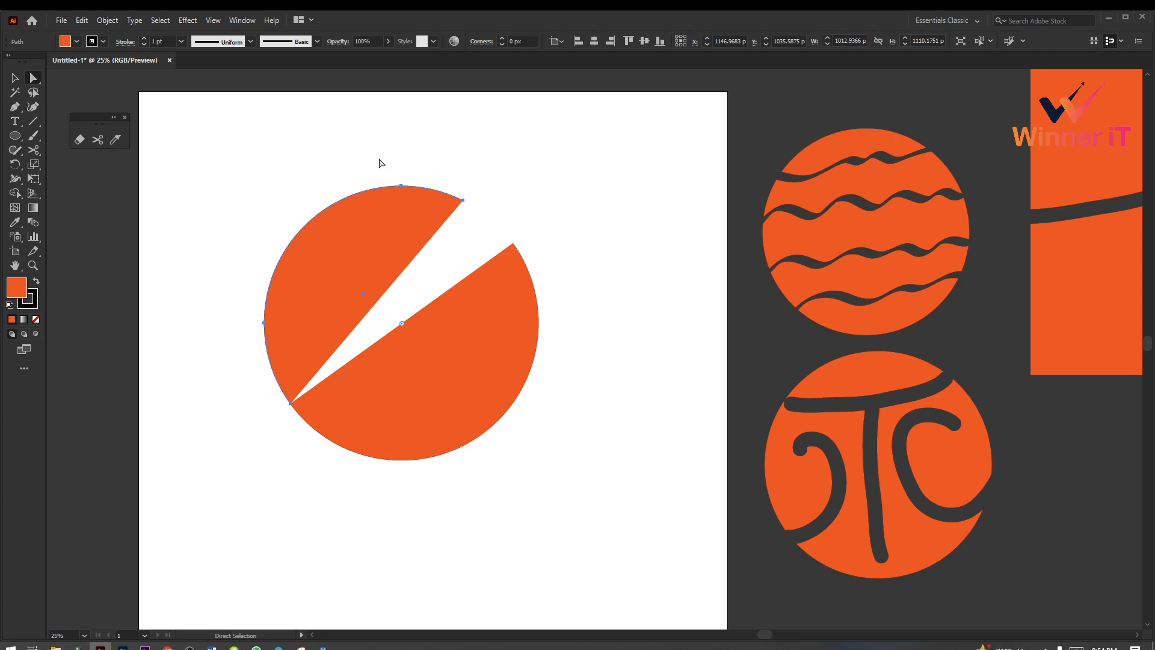
left_click(402, 187)
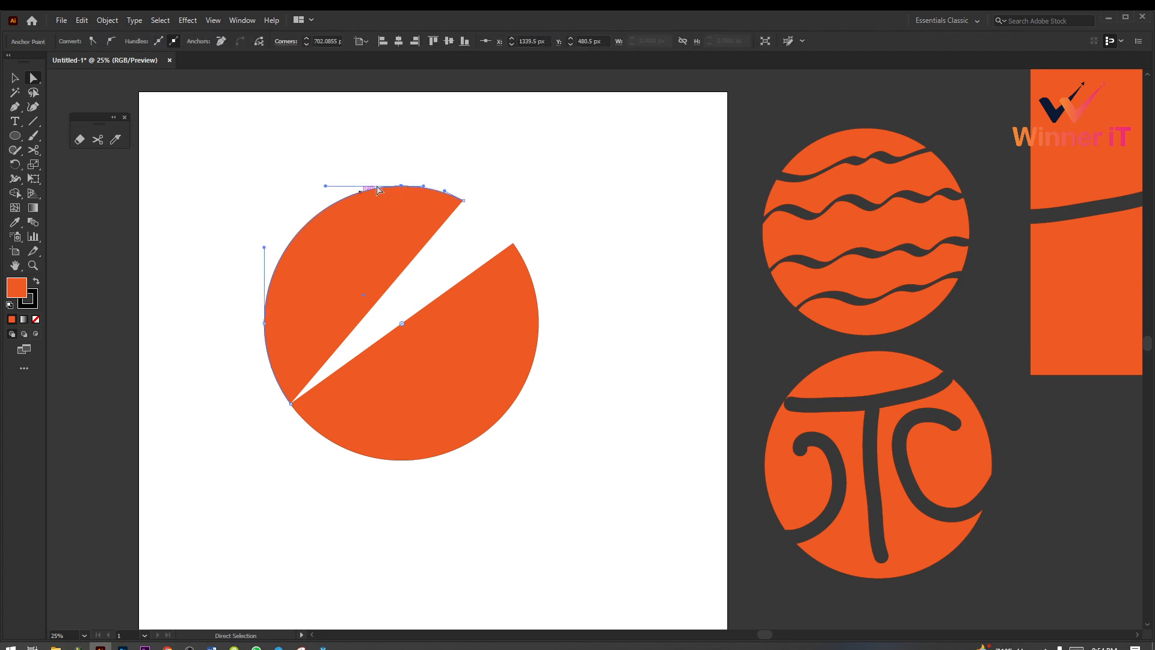
left_click(481, 182)
Step: Delete both remaining circle pieces and draw a new orange circle about 1416 px in diameter
left_click(97, 140)
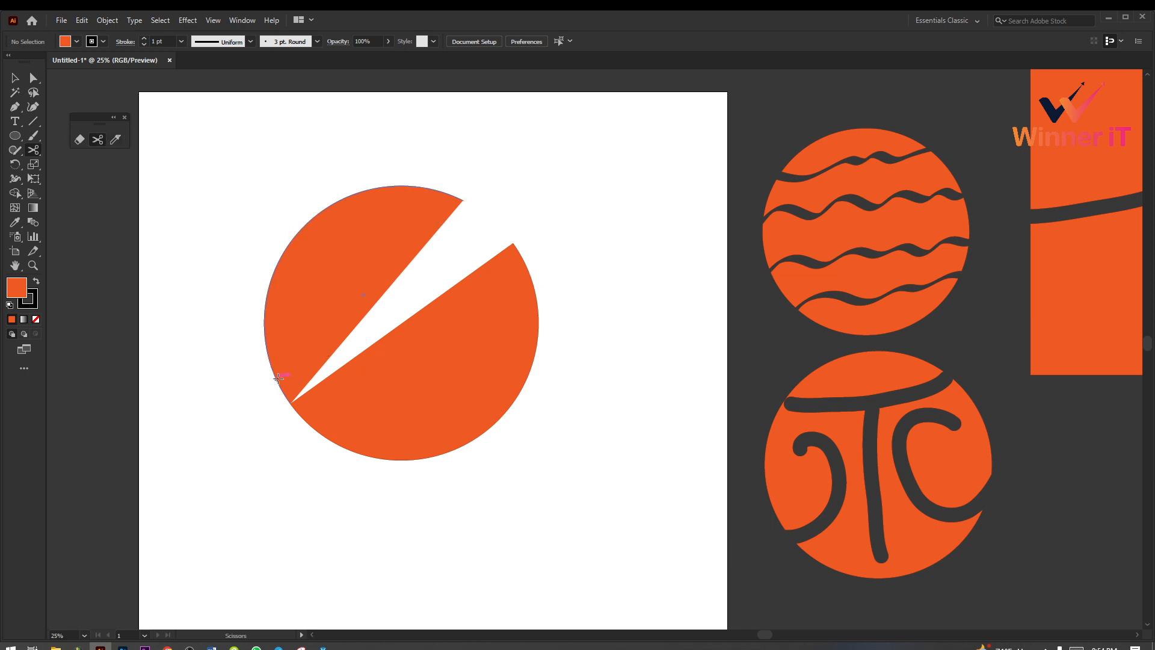
key("v")
left_click_drag(271, 195, 589, 494)
key("Delete")
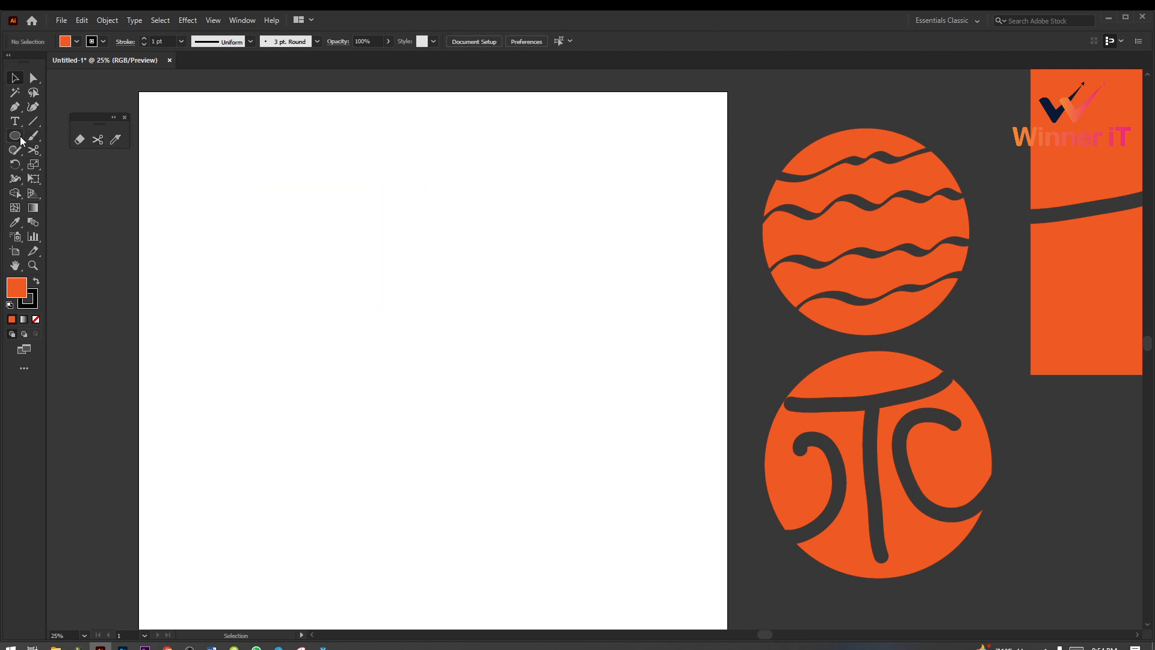
left_click_drag(20, 136, 57, 163)
left_click_drag(394, 335, 533, 475)
Step: Cut the new circle's outline with the Scissors tool at one lower-left and one upper-right point
left_click(98, 140)
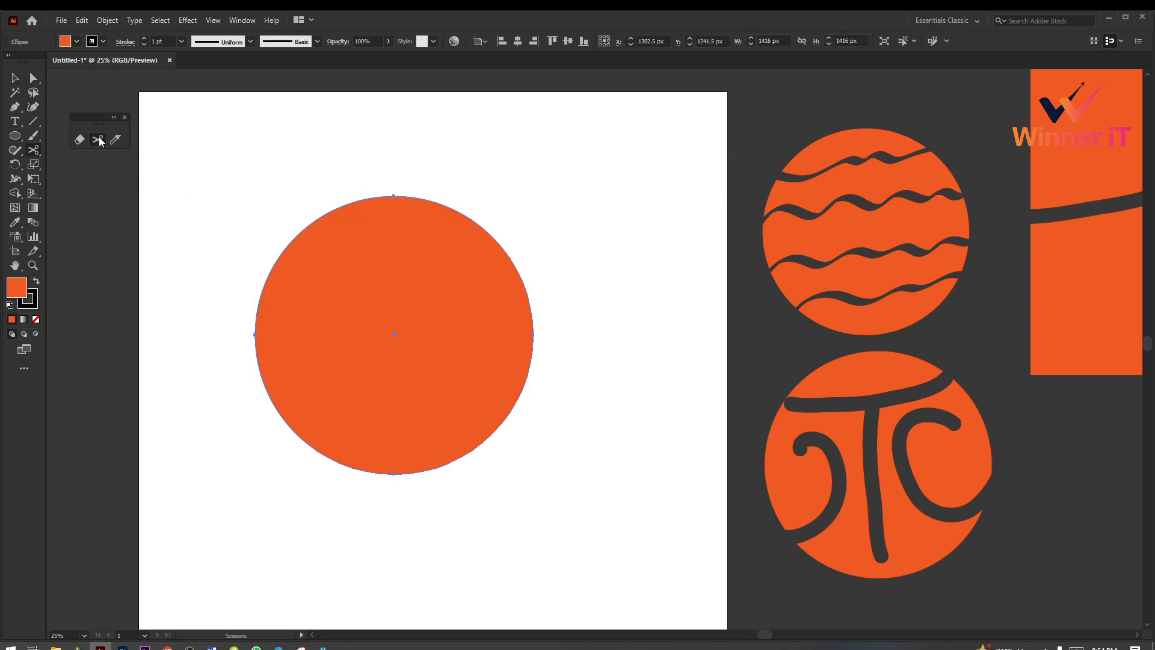
left_click(267, 389)
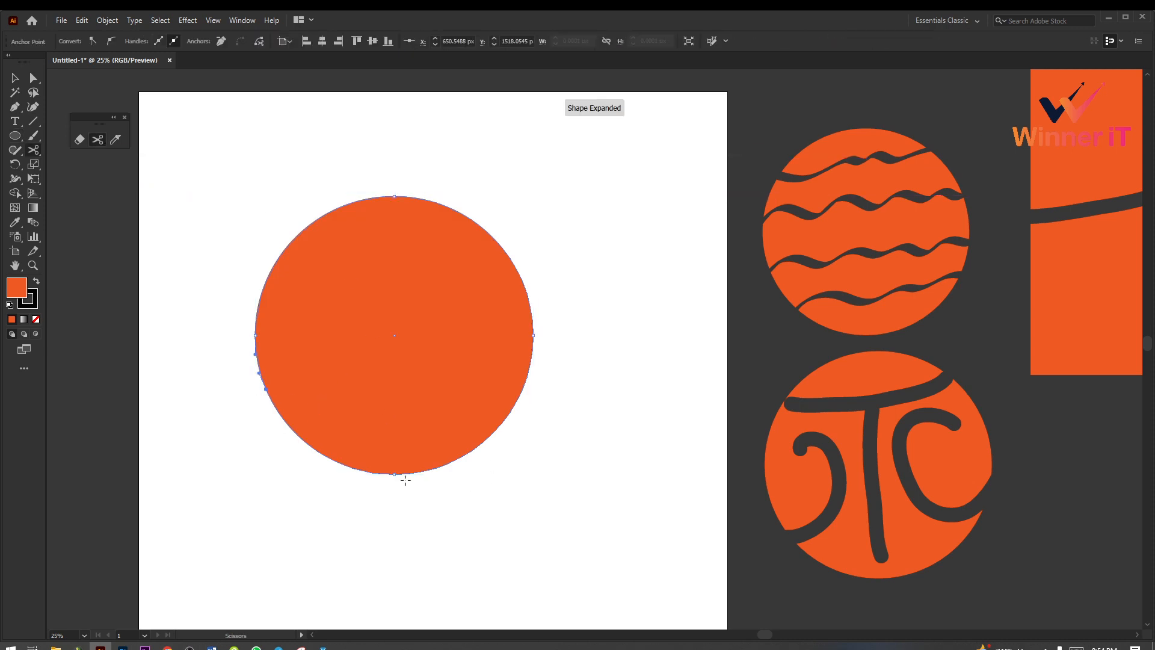
left_click(452, 207)
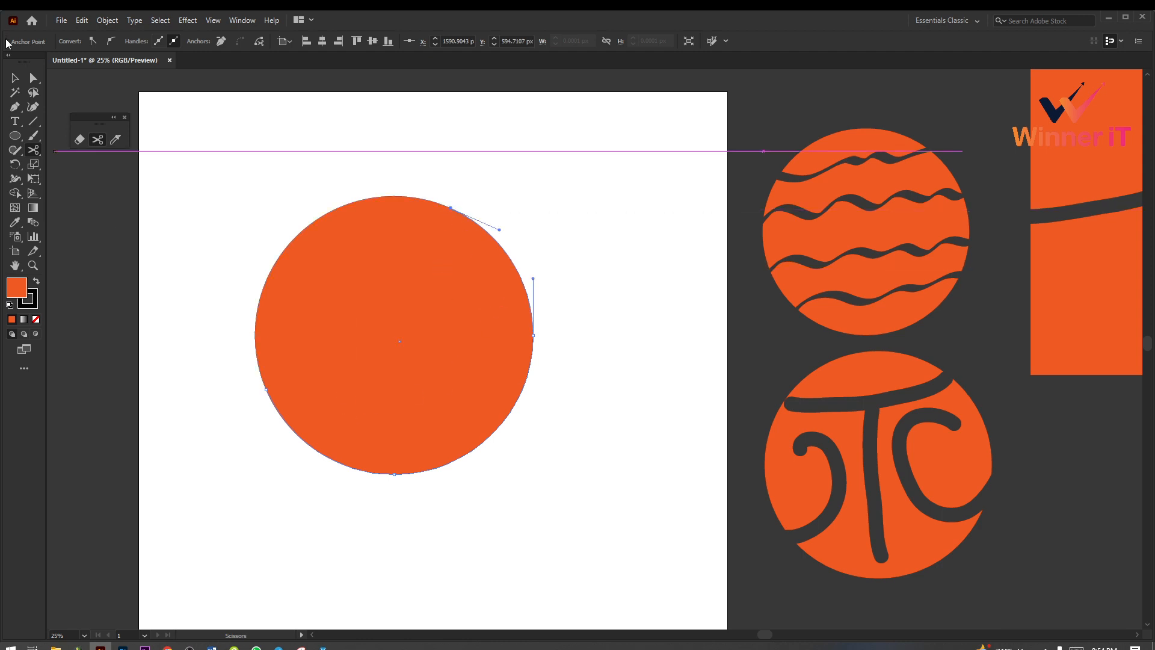
Step: Move the circle's upper-left piece away up and to the left, and undo the move and the upper-right cut
left_click(16, 81)
left_click(363, 266)
left_click(521, 237)
left_click(354, 264)
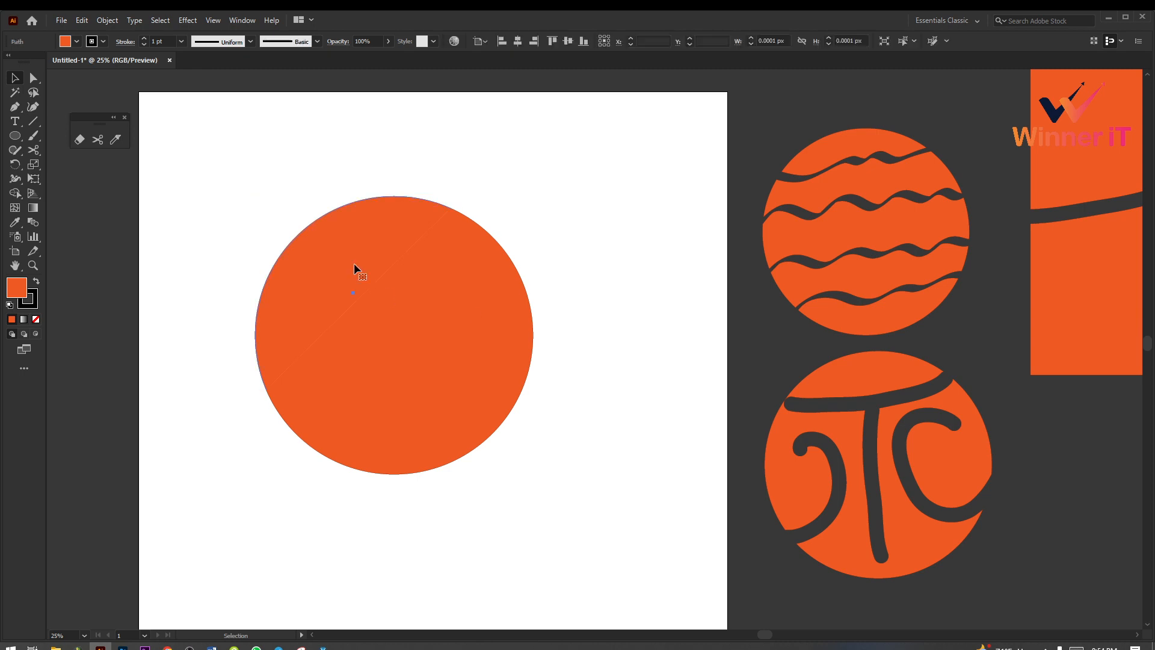
left_click_drag(328, 283, 263, 228)
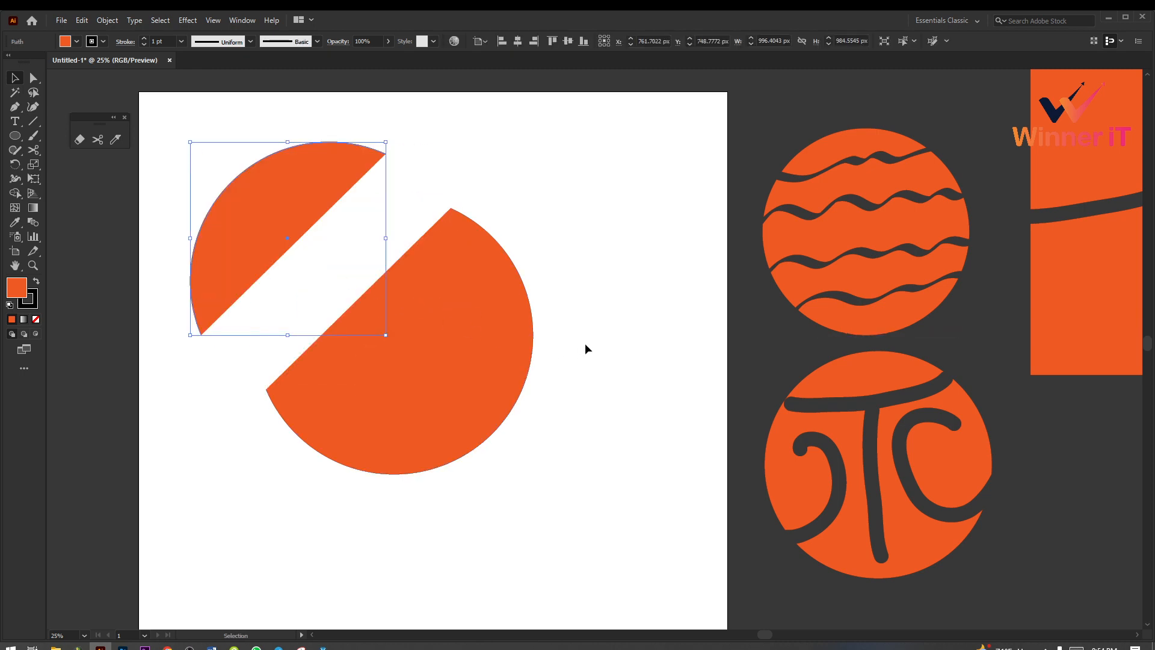
key("ctrl+z")
key("ctrl+z")
key("ctrl+z")
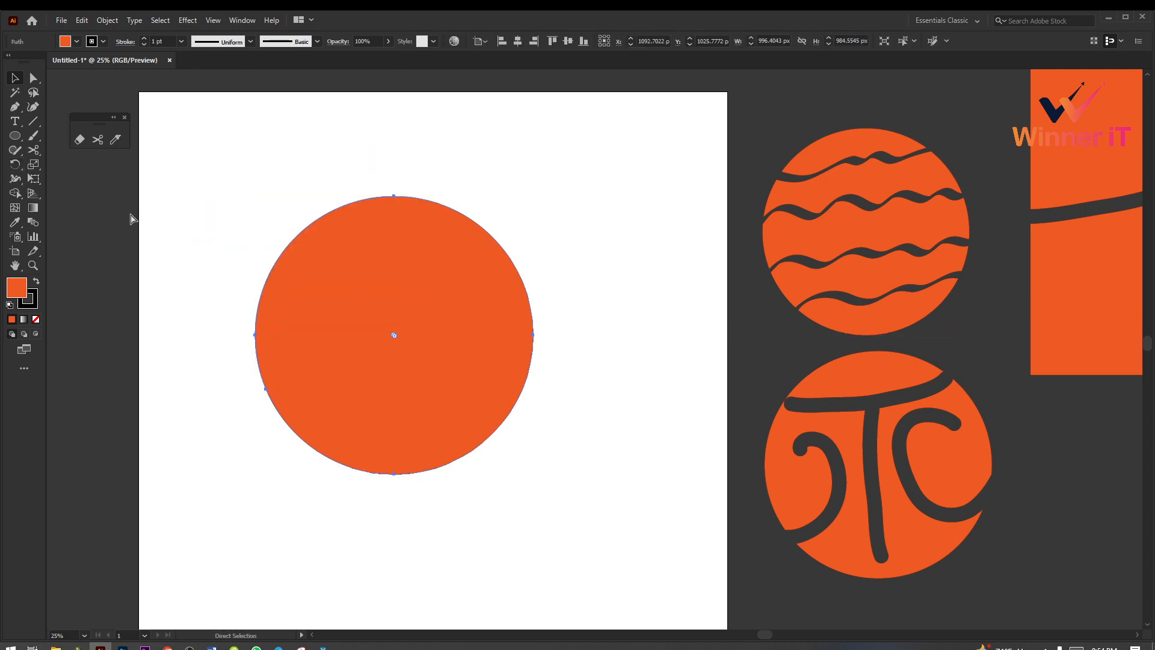
key("ctrl+z")
Step: Cut the circle's outline with the Scissors tool at a second lower-left point, the right edge, the upper-right edge and near the top
left_click(100, 140)
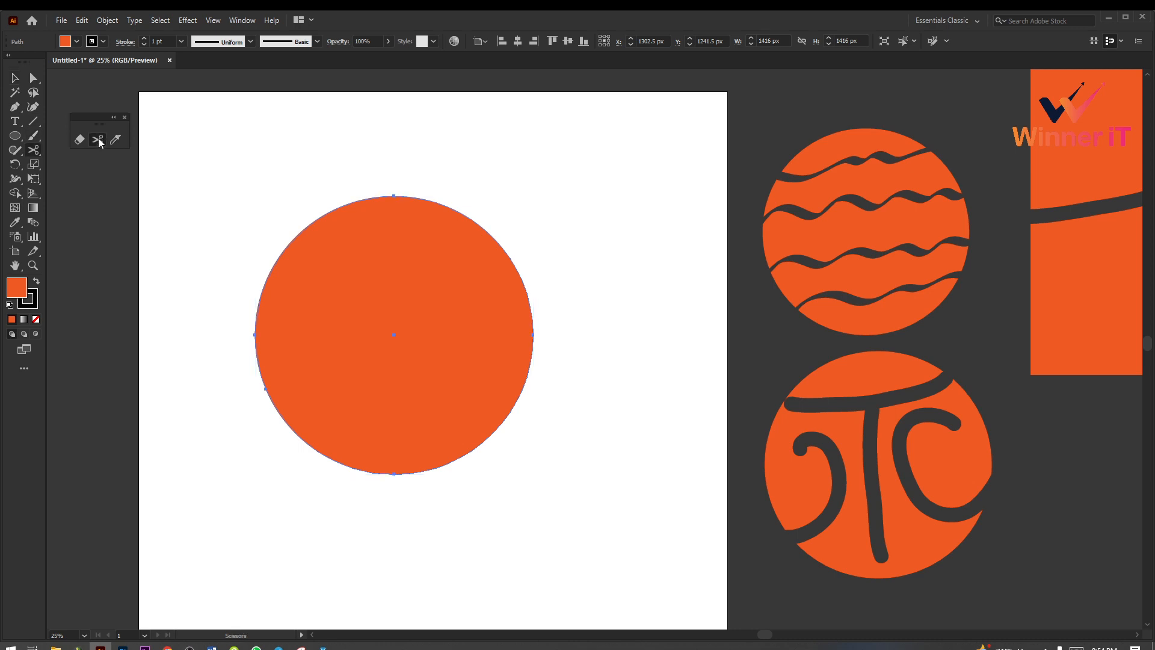
left_click(290, 424)
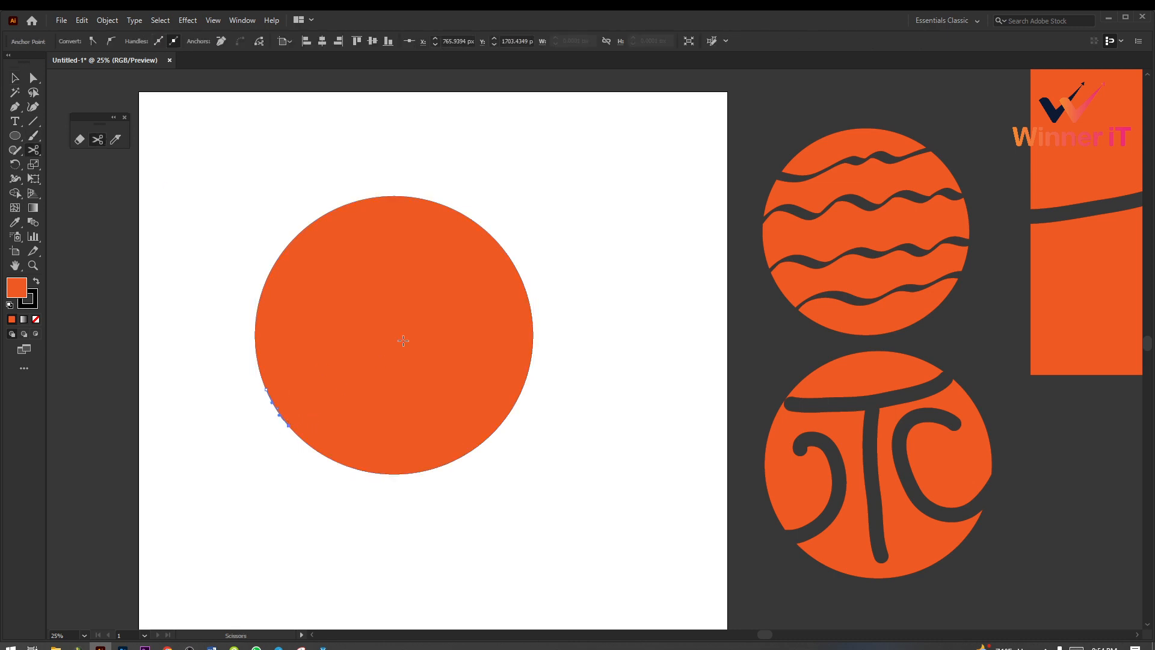
left_click(529, 306)
left_click(457, 212)
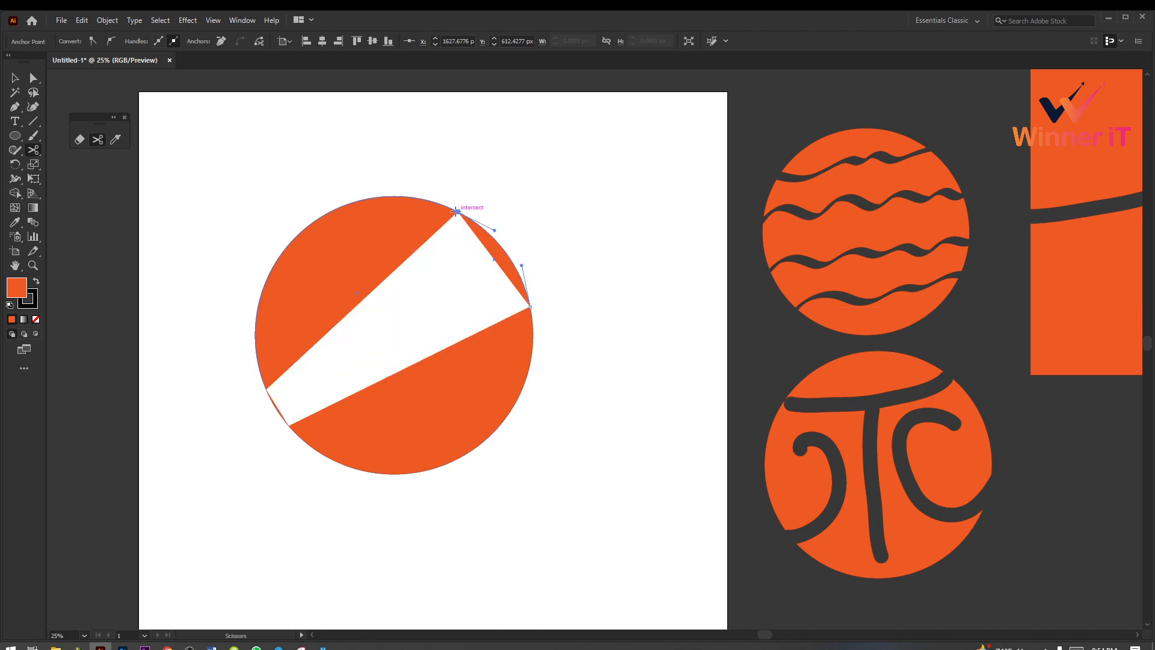
left_click(381, 198)
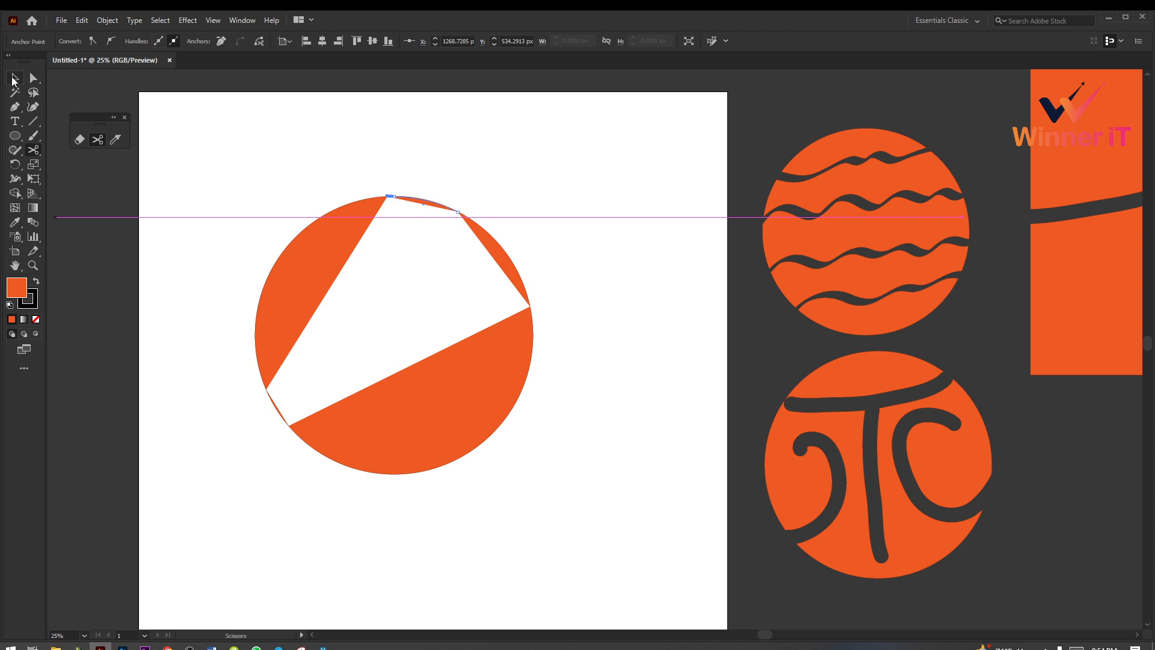
Step: Undo the cuts at the circle's top and upper-right edge, and delete the narrow sliver on its lower-left edge
left_click(13, 78)
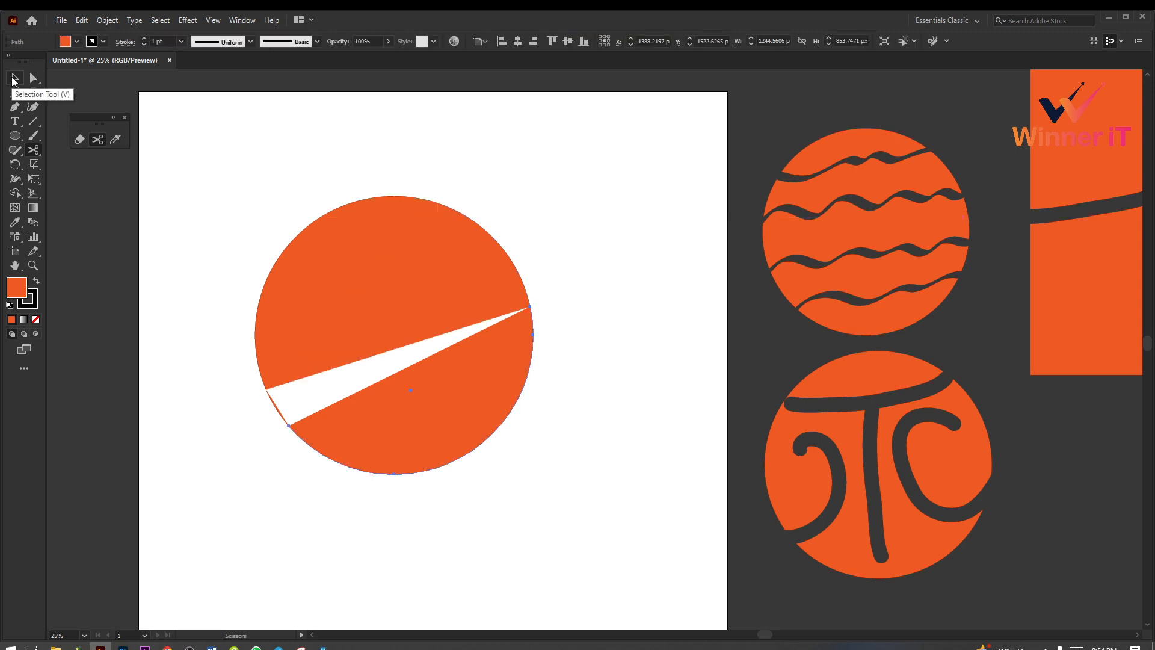
left_click(230, 215)
left_click(276, 406)
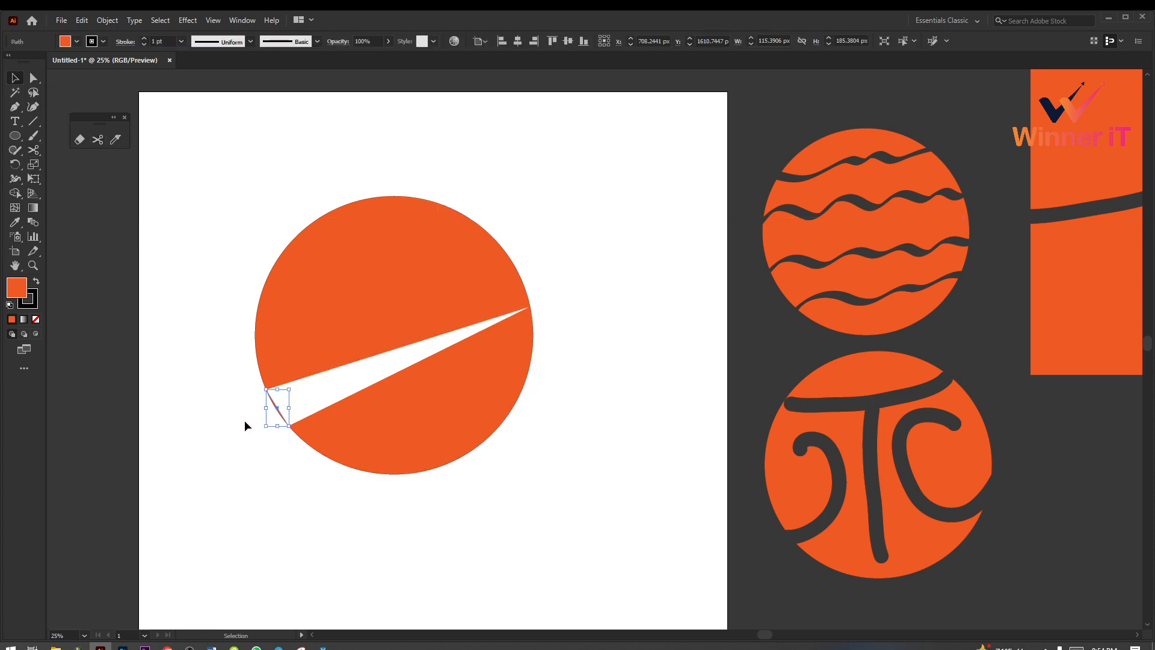
key("Delete")
Step: Move both remaining circle pieces together off the artboard, above its upper-right corner
left_click_drag(255, 193, 581, 502)
key("ctrl+alt+space")
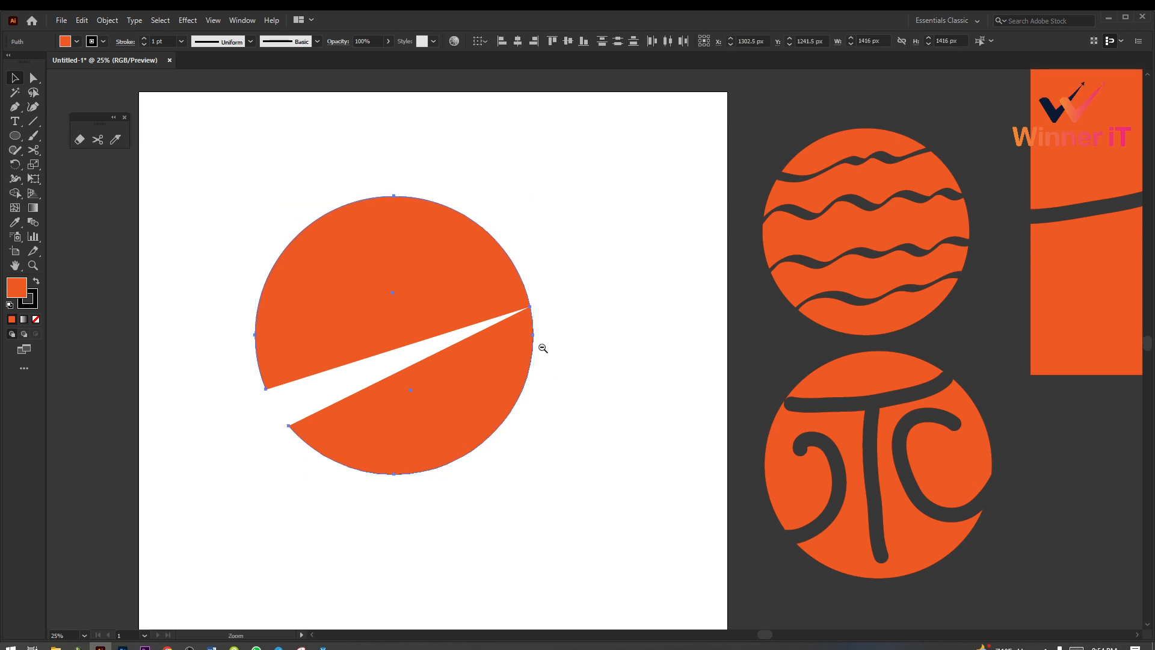
left_click(543, 348, "ctrl+alt")
left_click_drag(418, 428, 629, 191)
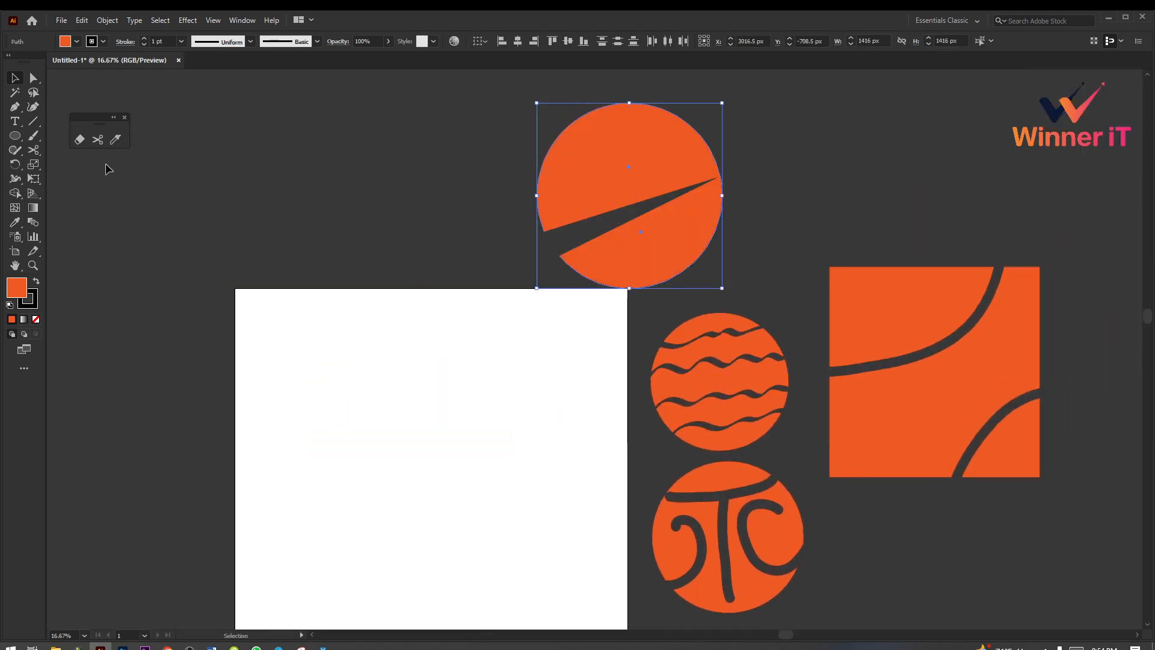
left_click(77, 141)
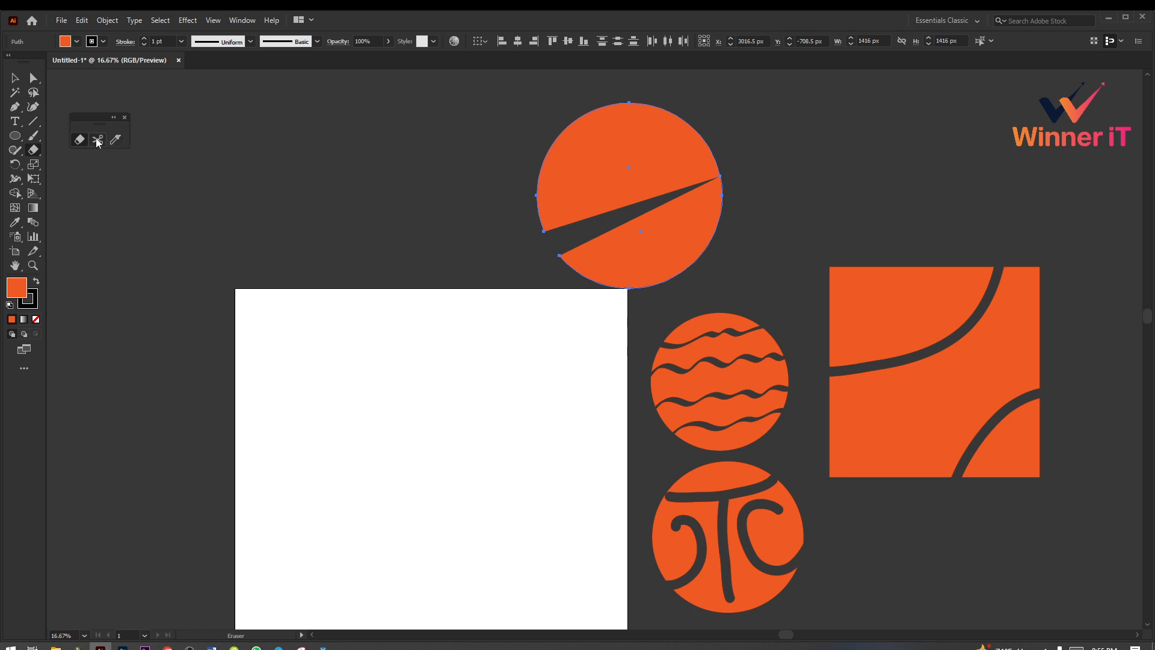
left_click(98, 141)
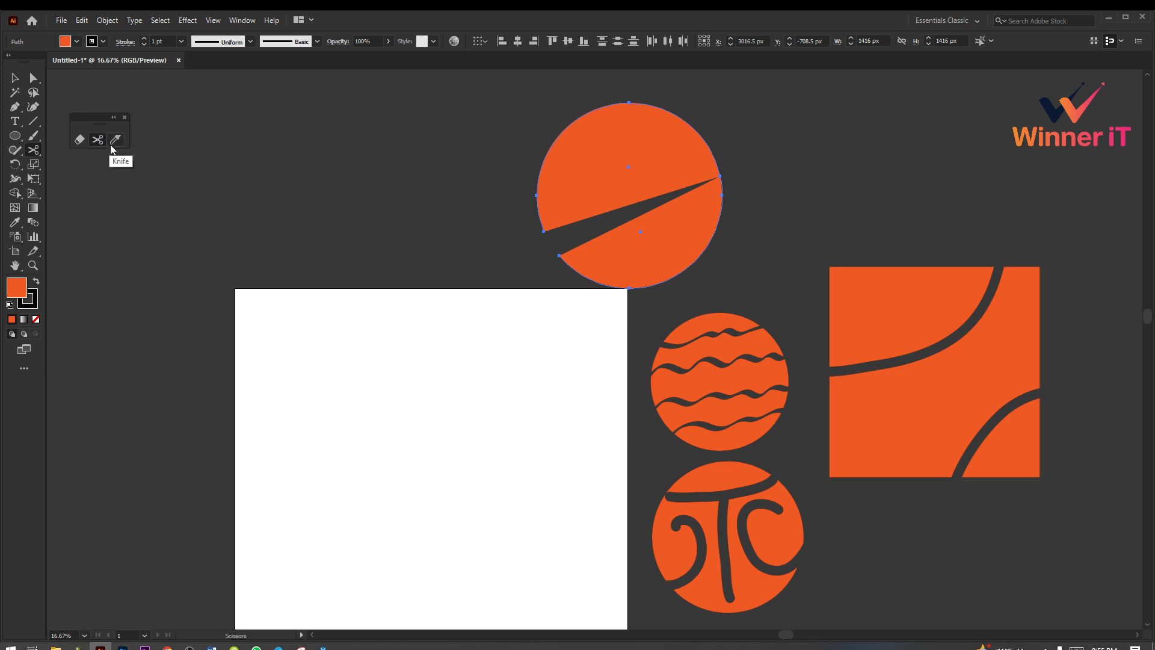
left_click(115, 143)
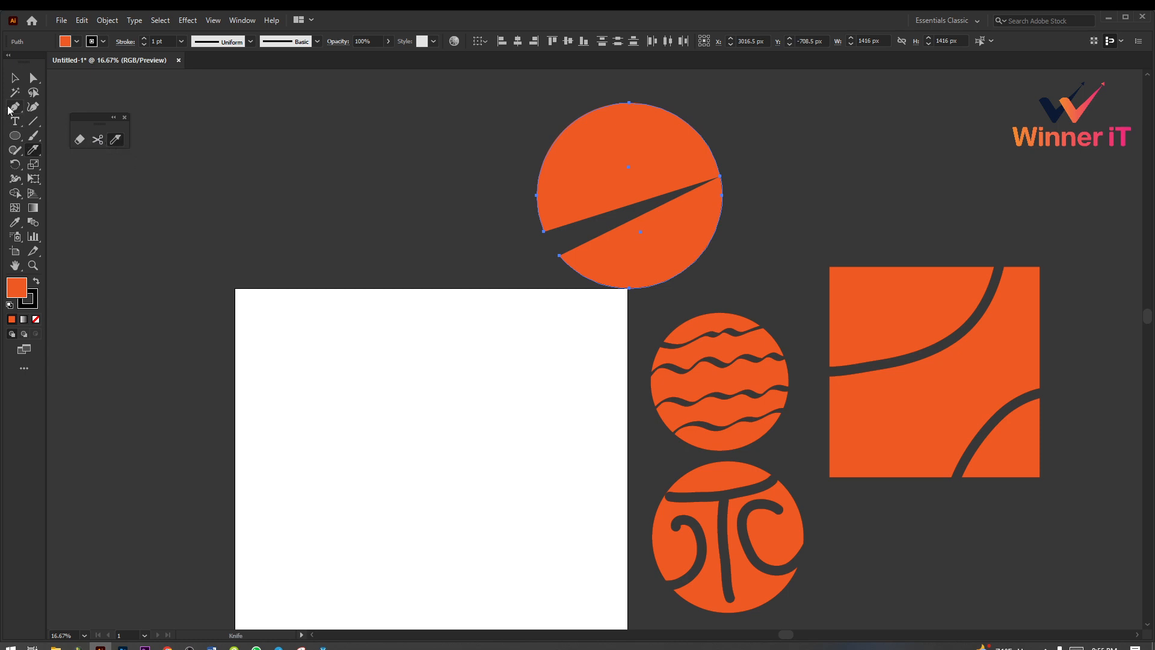
Step: Draw an orange circle about 1414 px in diameter and center it vertically and horizontally on the artboard
left_click(16, 138)
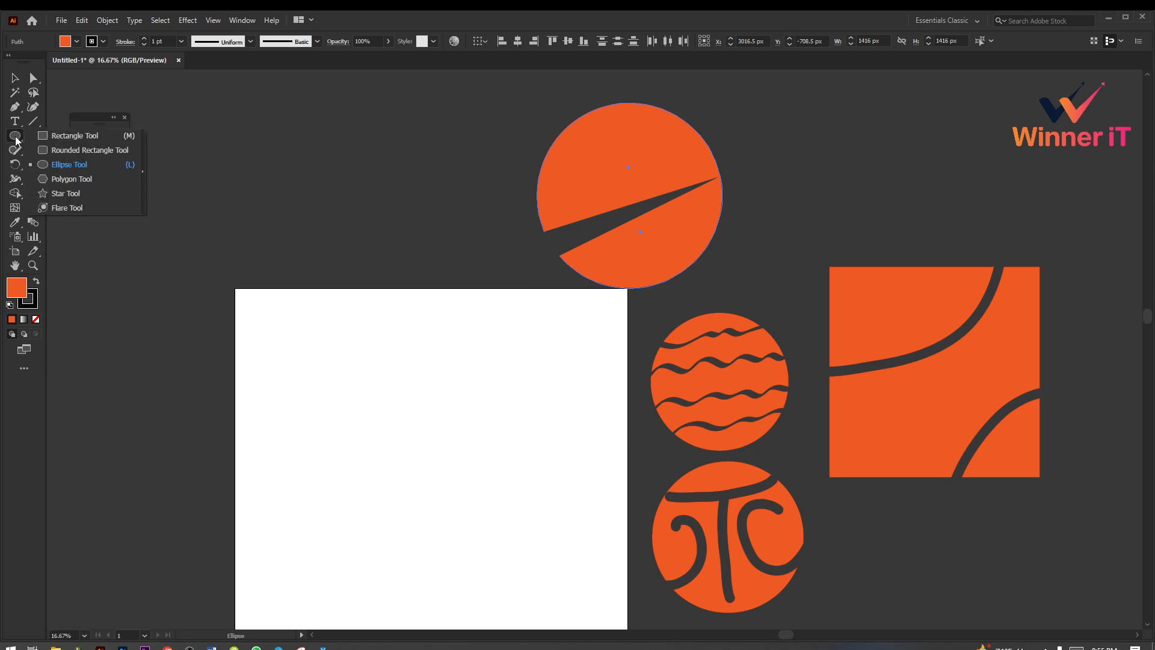
scroll(438, 413, "down", 4)
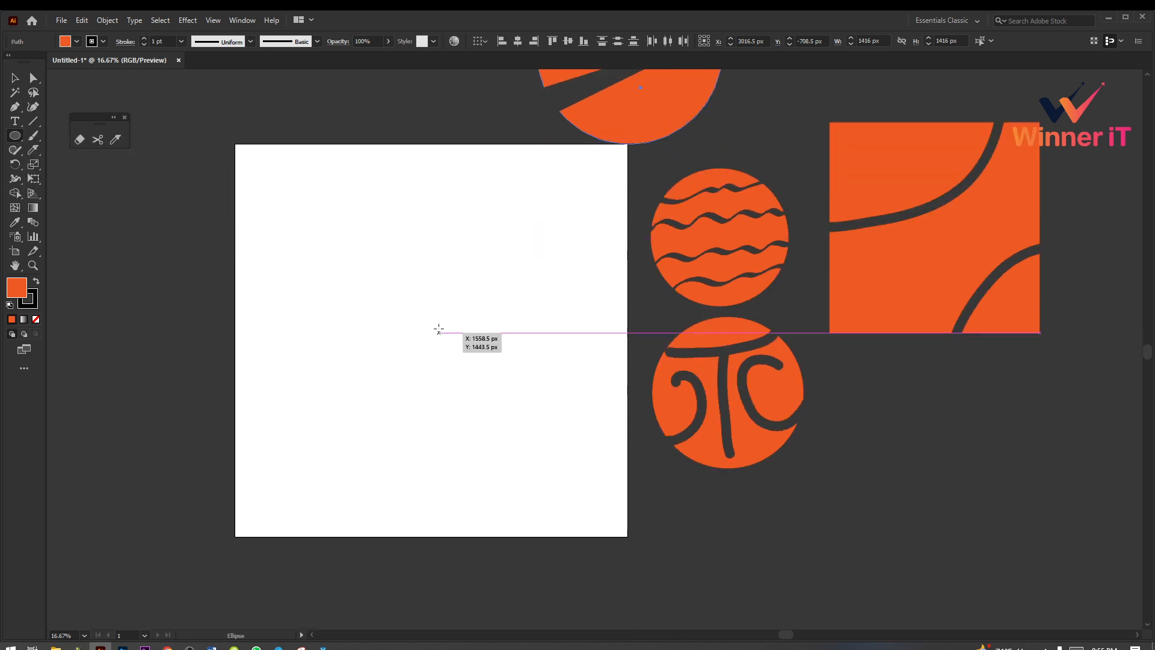
left_click_drag(439, 329, 529, 391)
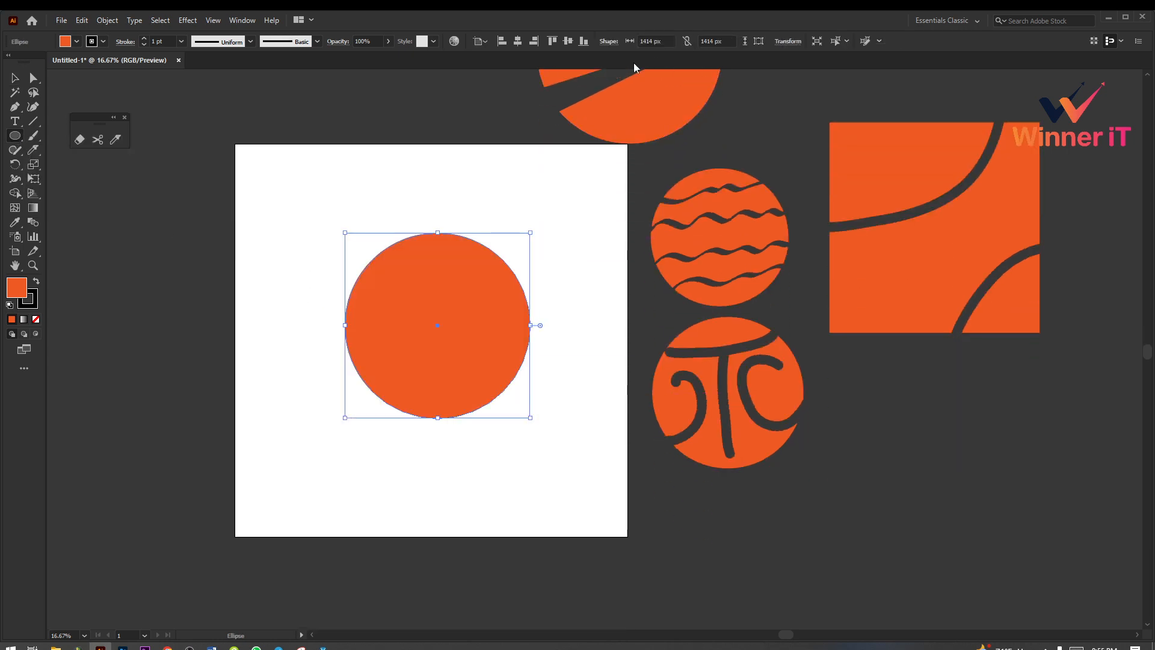
left_click(567, 40)
left_click(518, 41)
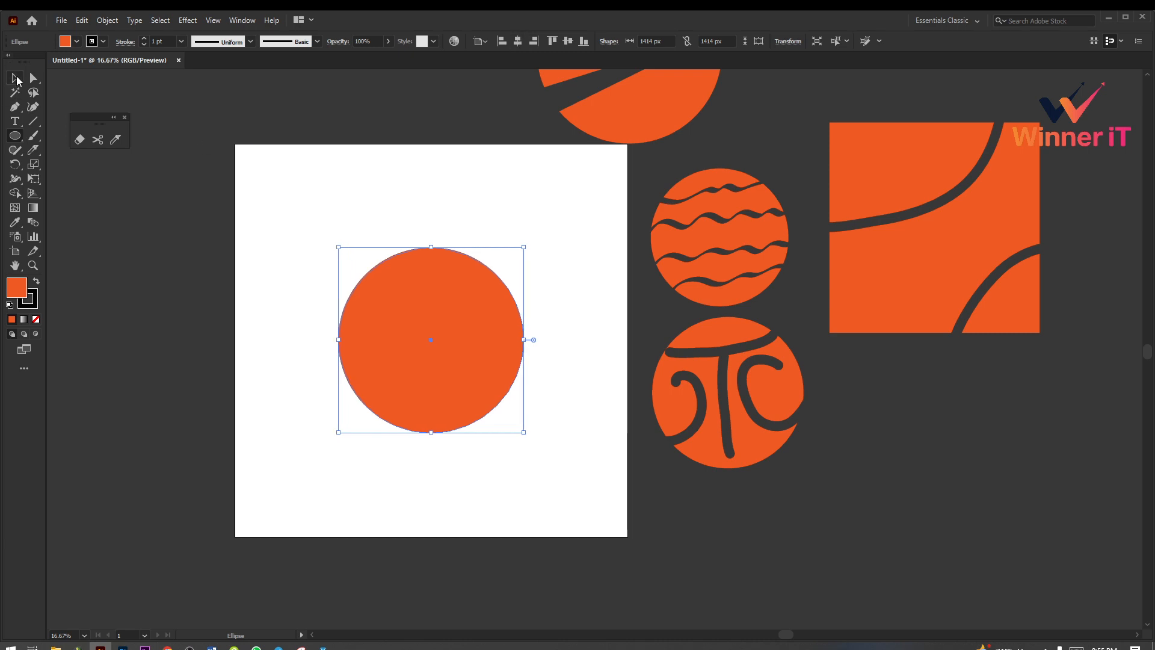
Step: Slice the selected circle into diagonal strips with several Knife strokes running from its lower-left to its upper-right edge
left_click(15, 77)
scroll(474, 270, "up", 1)
left_click(348, 221)
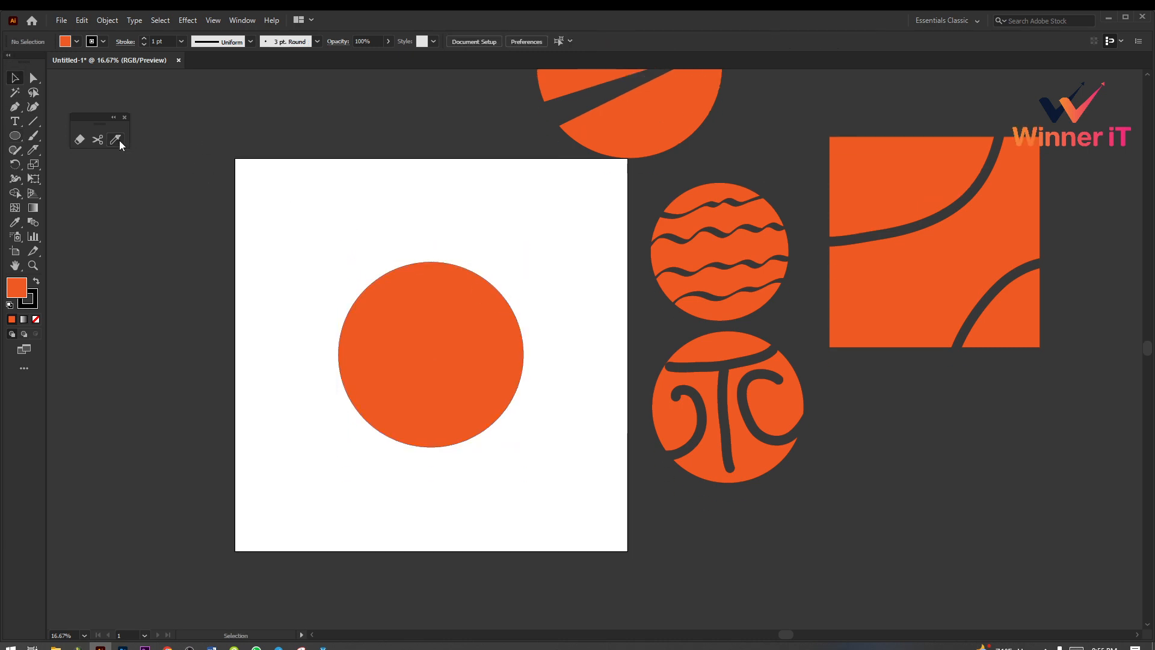
left_click(119, 140)
left_click(15, 78)
left_click(499, 367)
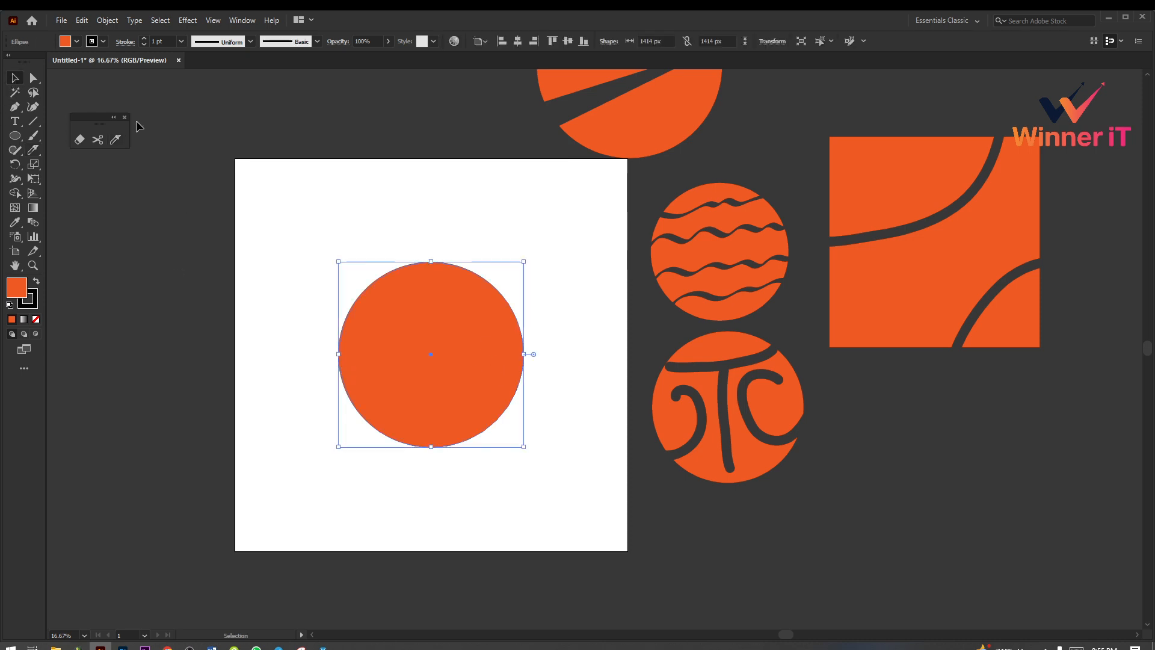
left_click(116, 140)
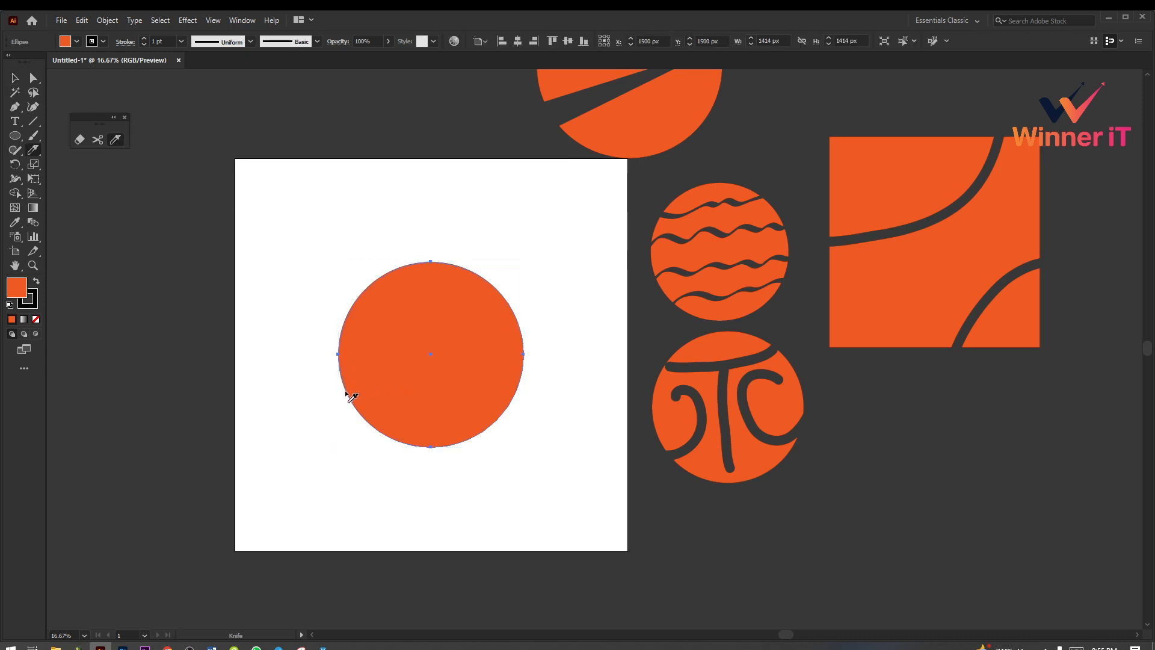
left_click_drag(352, 397, 608, 267)
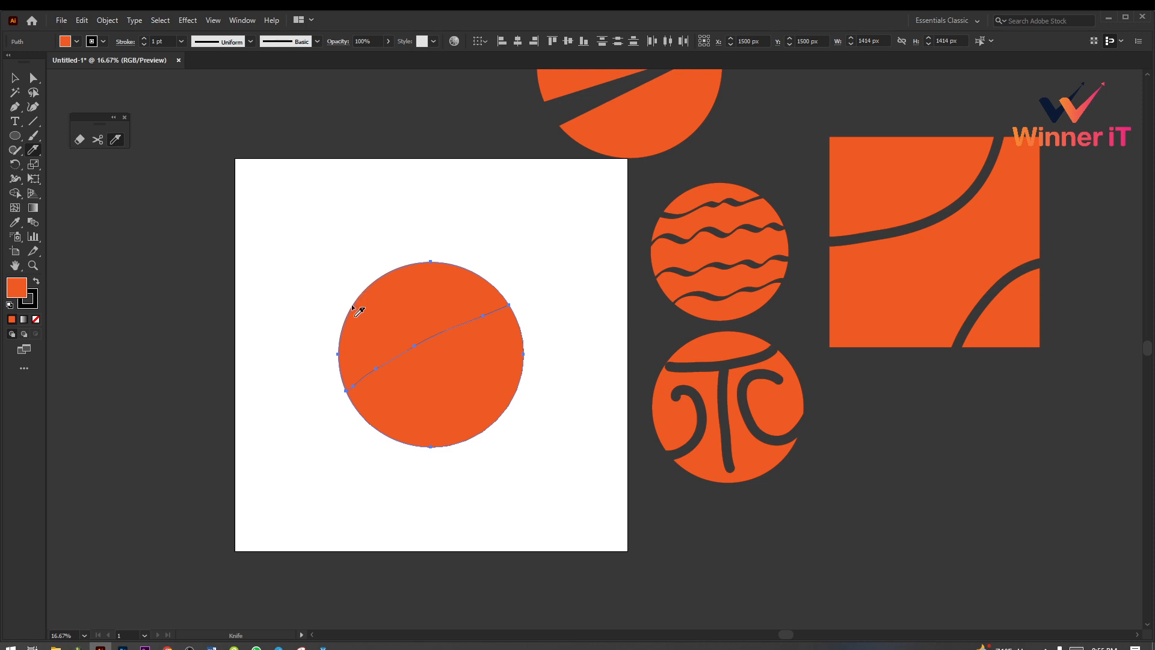
left_click_drag(352, 306, 497, 255)
left_click_drag(364, 415, 551, 308)
left_click_drag(352, 343, 482, 291)
left_click_drag(343, 369, 515, 290)
Step: Move the circle's topmost slice about 53 px to the left and 53 px up
left_click(15, 78)
left_click(324, 215)
left_click(394, 273)
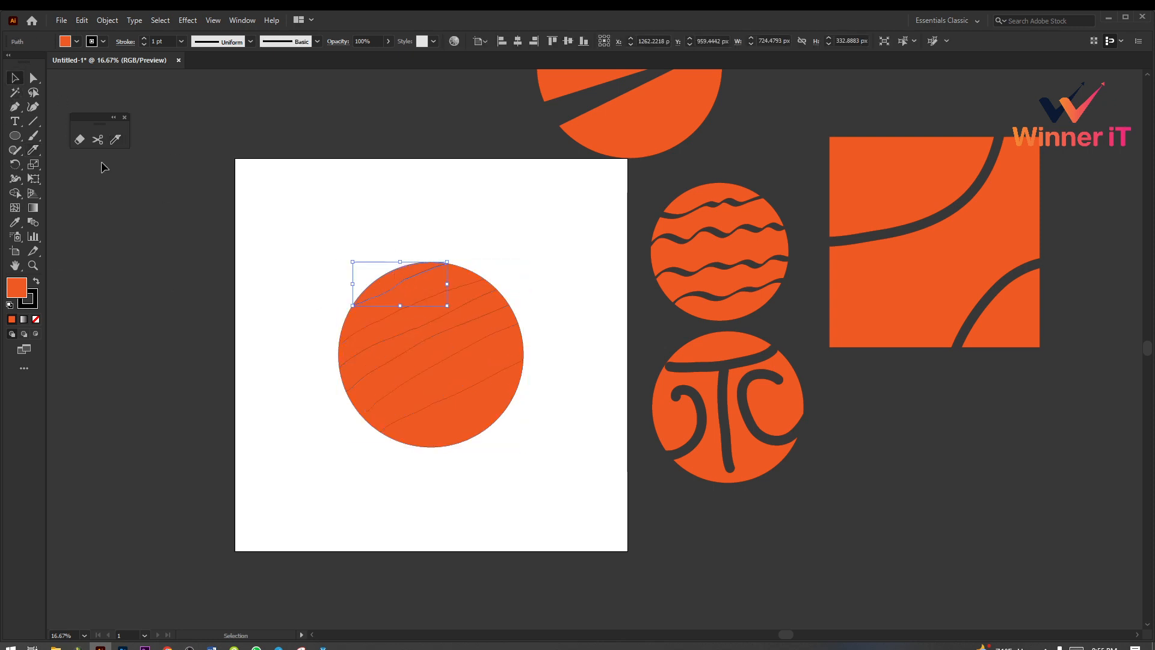
left_click(83, 140)
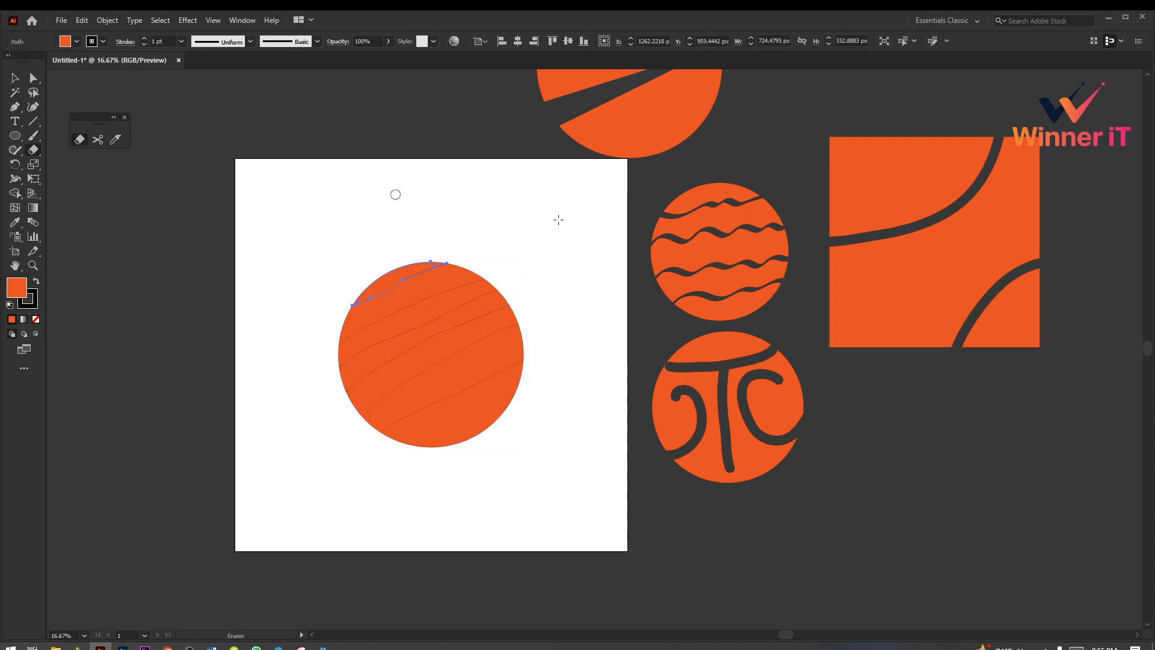
left_click(17, 78)
left_click(437, 239)
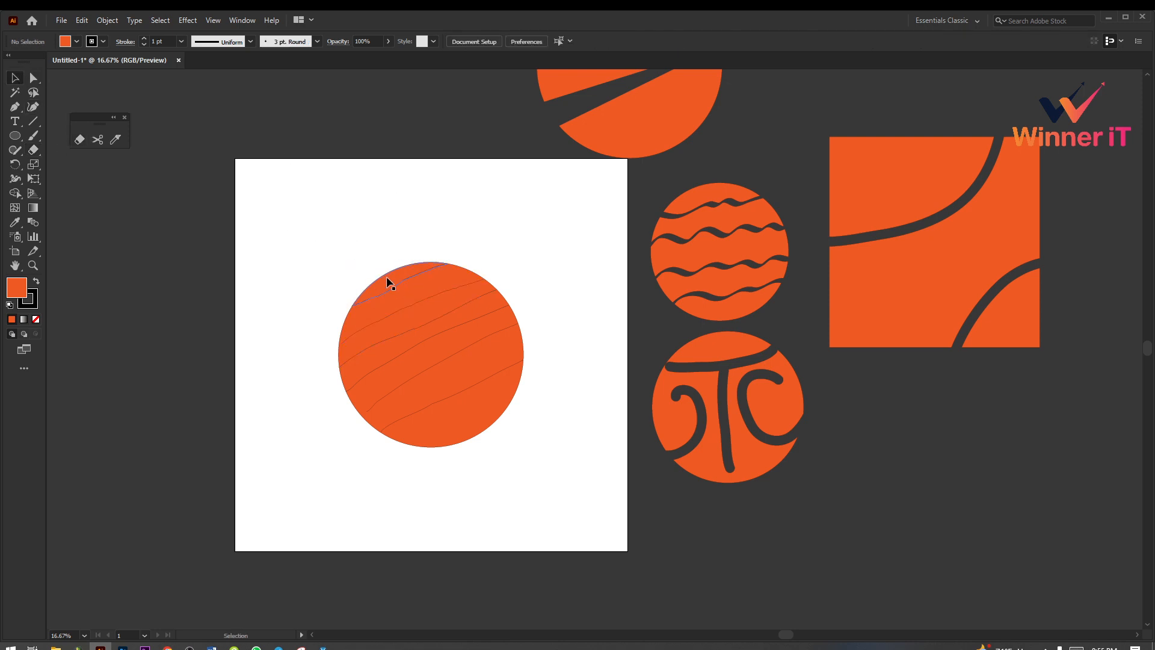
left_click(402, 277)
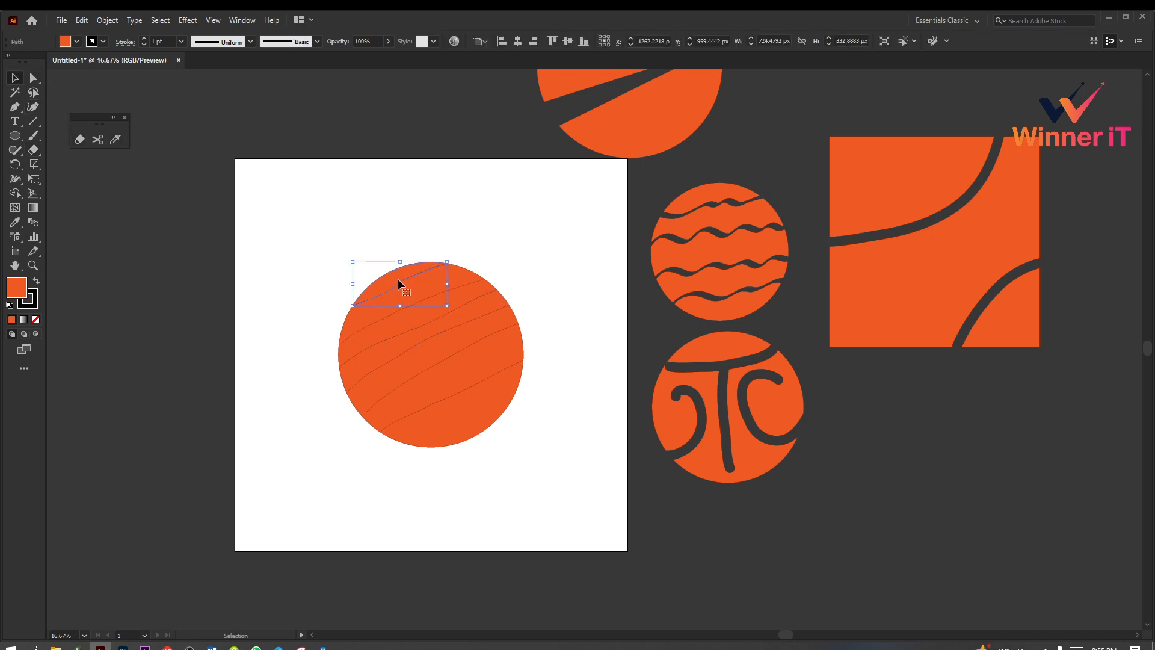
left_click_drag(399, 279, 390, 272)
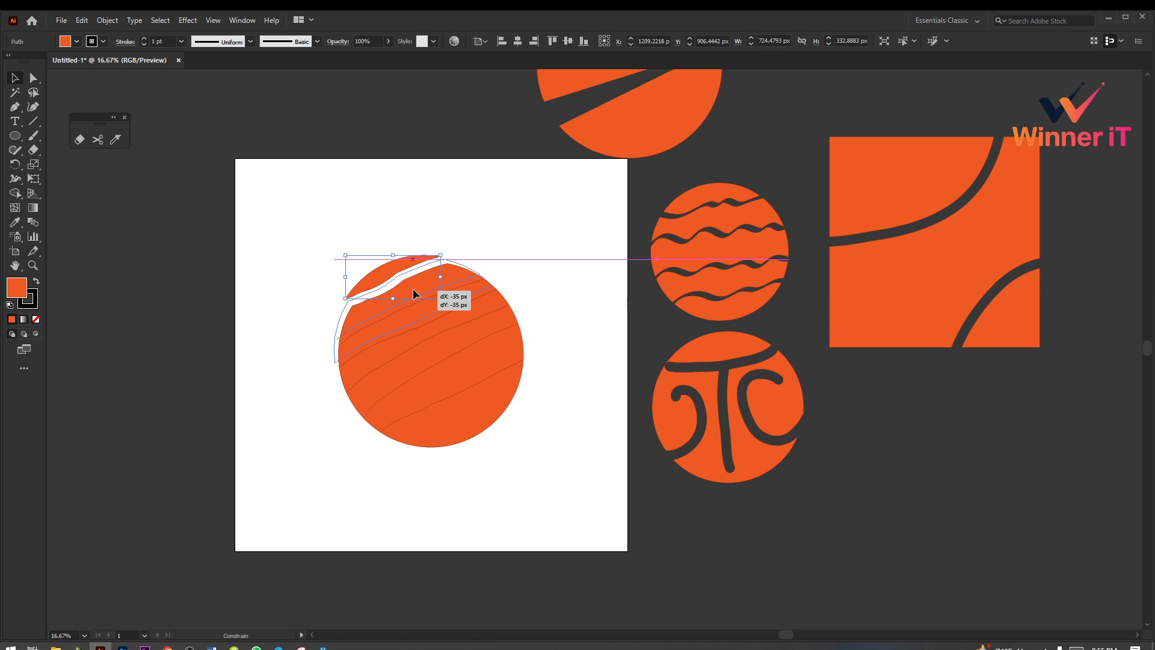
Step: Move the circle's three lowest slices together about 43 px right and 80 px down, away from the upper slices
left_click(413, 288)
left_click(495, 399)
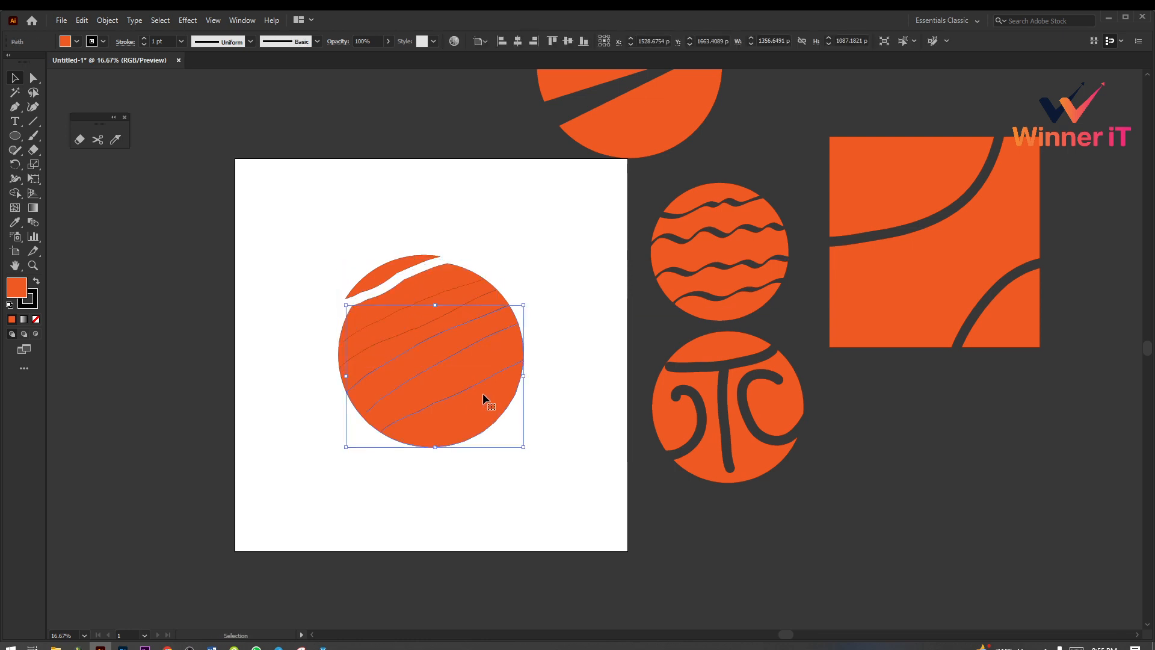
right_click(484, 396)
left_click(558, 258)
left_click_drag(472, 433, 477, 443)
left_click(565, 373)
left_click(522, 356)
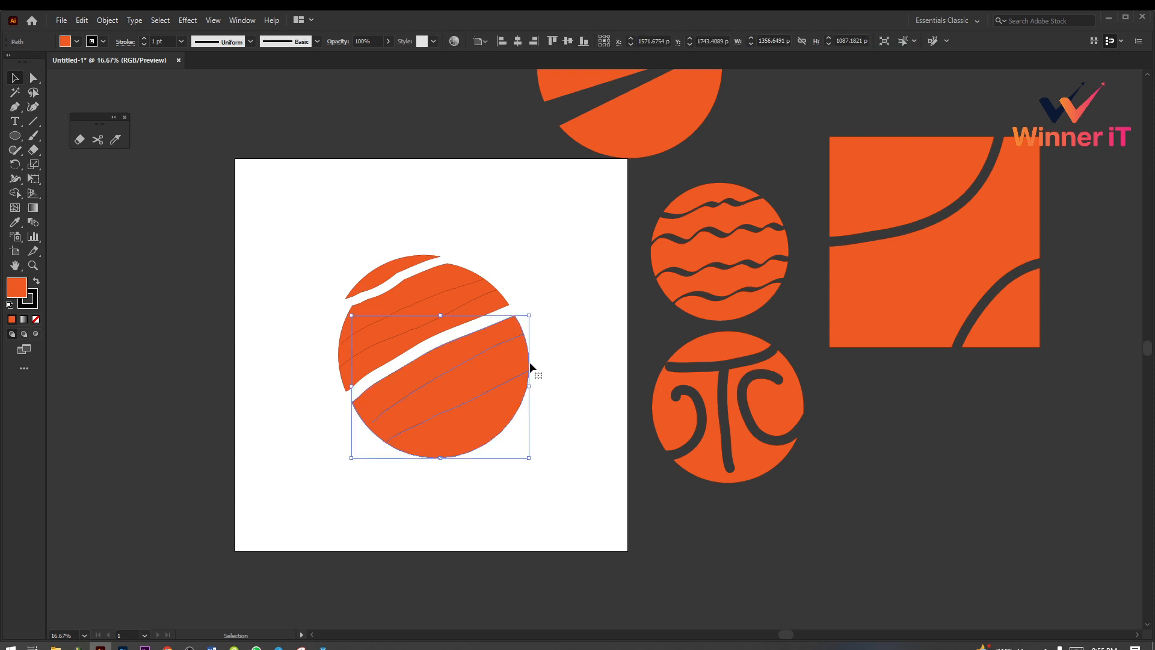
left_click(540, 361)
Step: Open another gap in the circle by moving the strip above the wide gap slightly down from the upper strips
left_click(503, 329)
left_click_drag(472, 315, 506, 275)
left_click(546, 293)
left_click(560, 304)
scroll(601, 334, "down", 2)
left_click(524, 318, "ctrl")
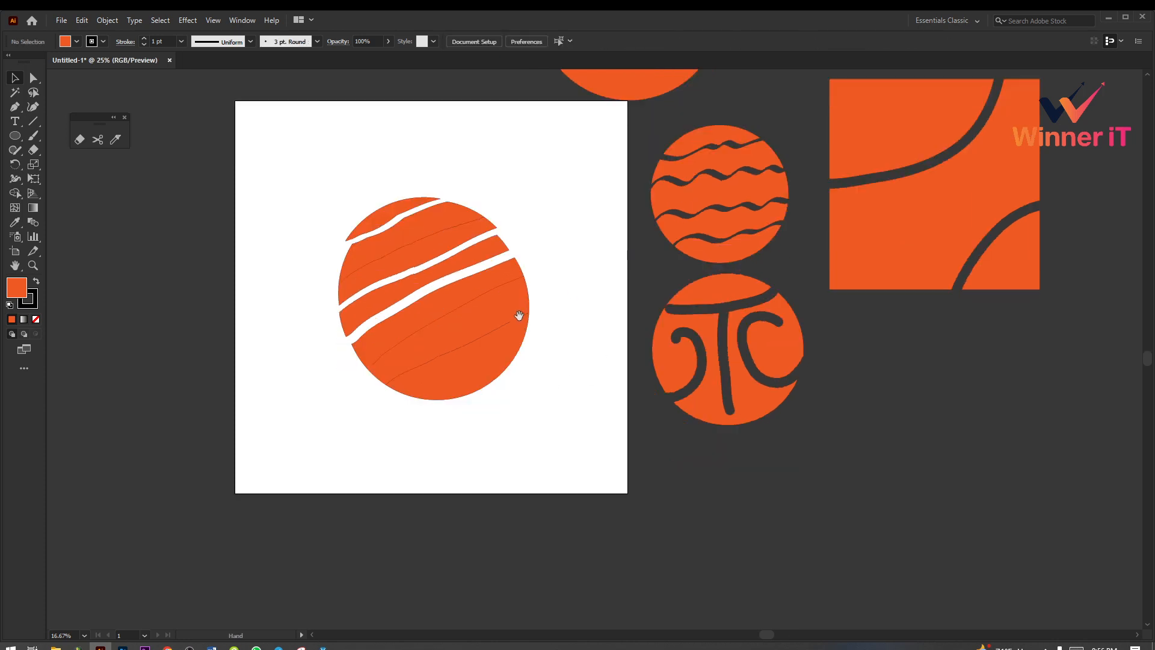
Step: Slice the lower part of the circle with two more Knife strokes running between its lower-left and right edges
left_click(116, 142)
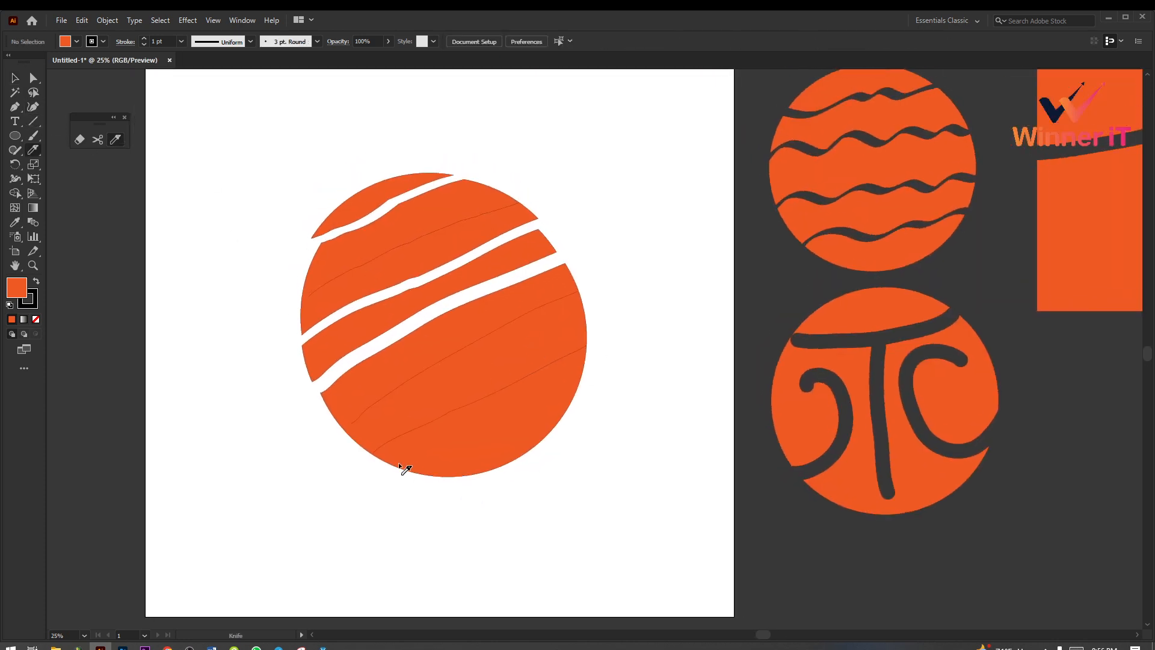
mouse_move(394, 469)
left_mouse_down()
mouse_move(436, 437)
mouse_move(557, 412)
mouse_move(627, 362)
left_mouse_up()
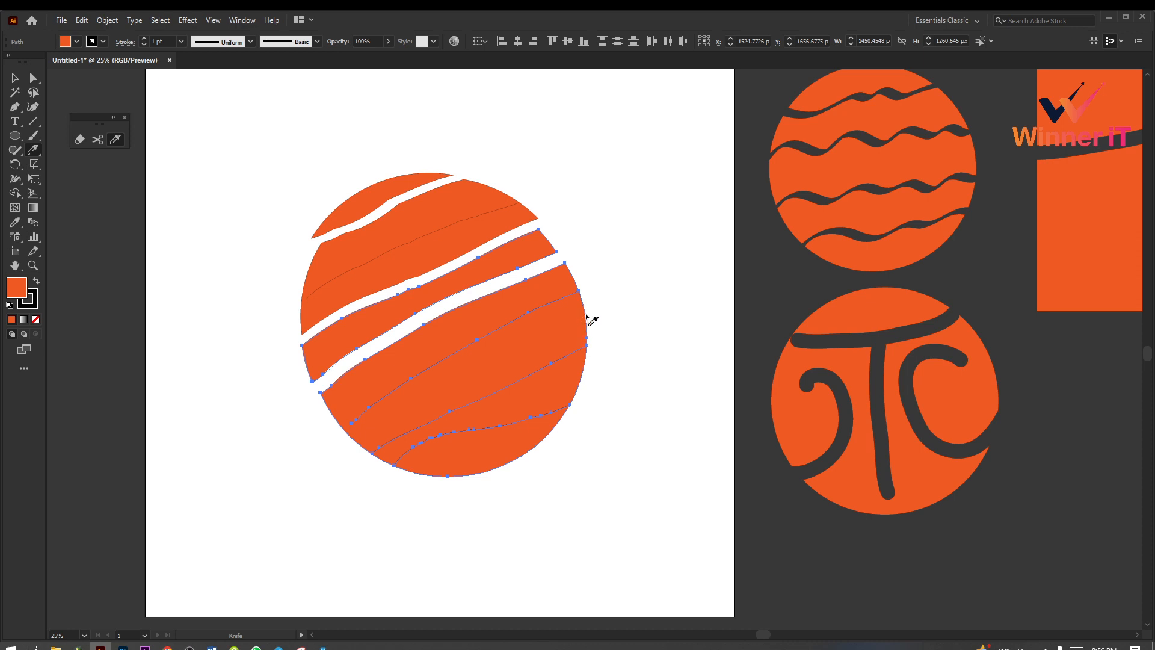
mouse_move(590, 314)
left_mouse_down()
mouse_move(344, 456)
mouse_move(311, 461)
left_mouse_up()
Step: Spread the newly cut lower pieces apart, moving the bottom one down and the strips above the long cut slightly up
left_click(15, 78)
left_click(419, 337)
left_click_drag(512, 445, 504, 394)
key("ctrl+shift+a")
left_click_drag(493, 330, 489, 320)
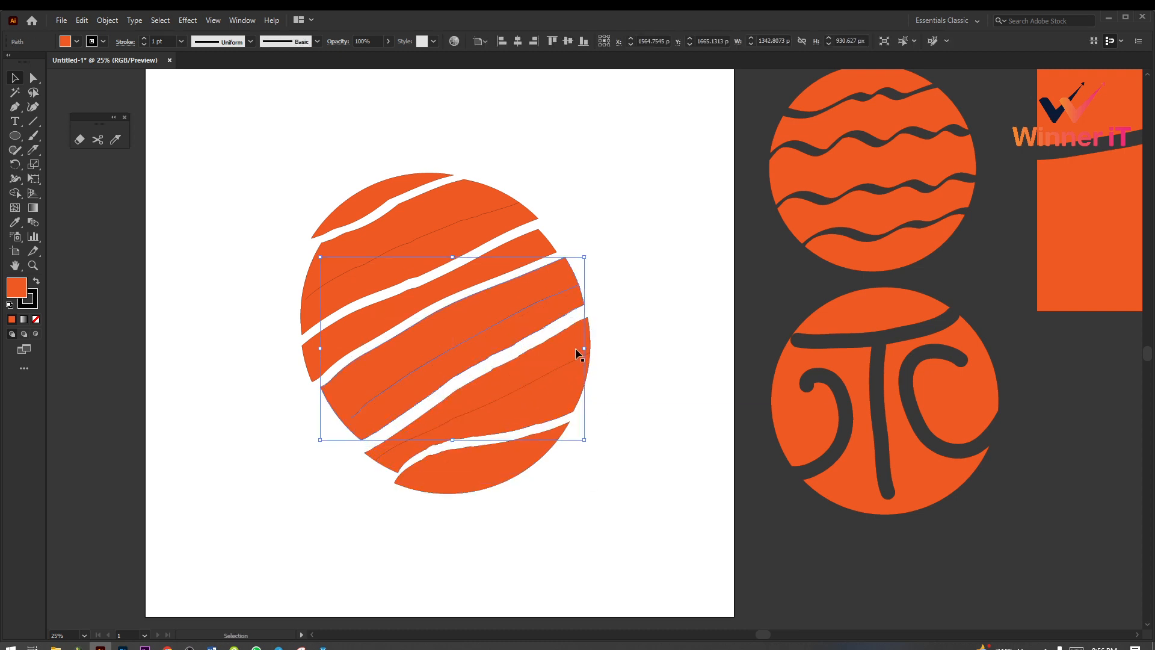
Step: Erase a curved diagonal band across the circle's second strip from the top with the Eraser tool
left_click(136, 145)
left_click(84, 137)
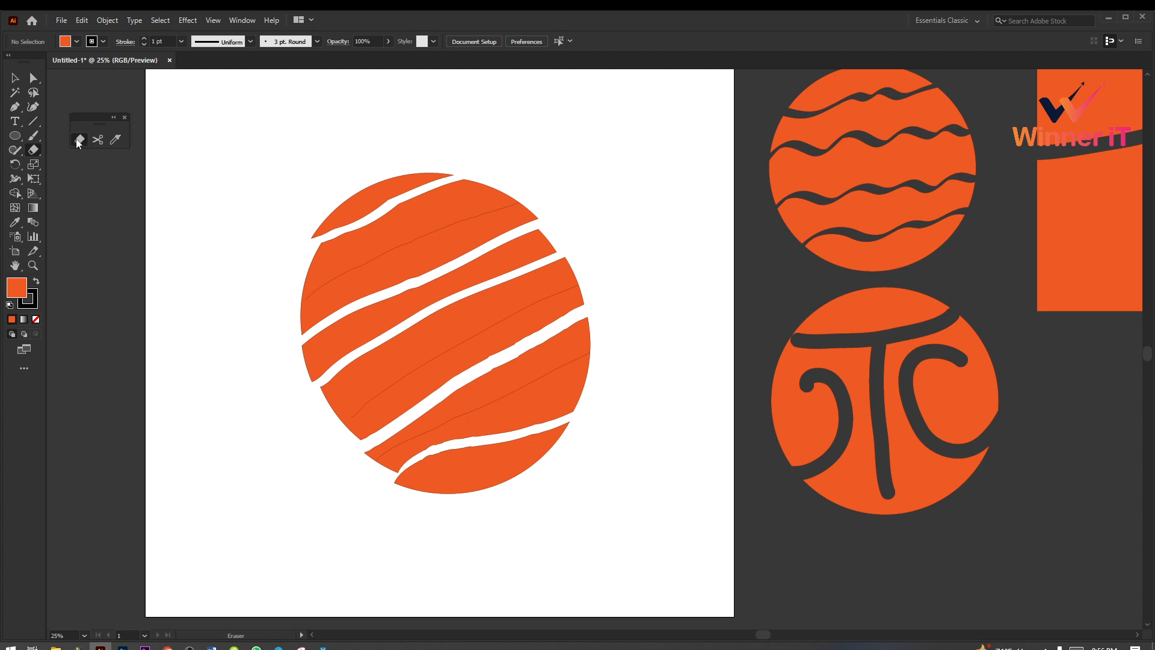
mouse_move(292, 269)
left_mouse_down()
mouse_move(449, 211)
mouse_move(512, 169)
left_mouse_up()
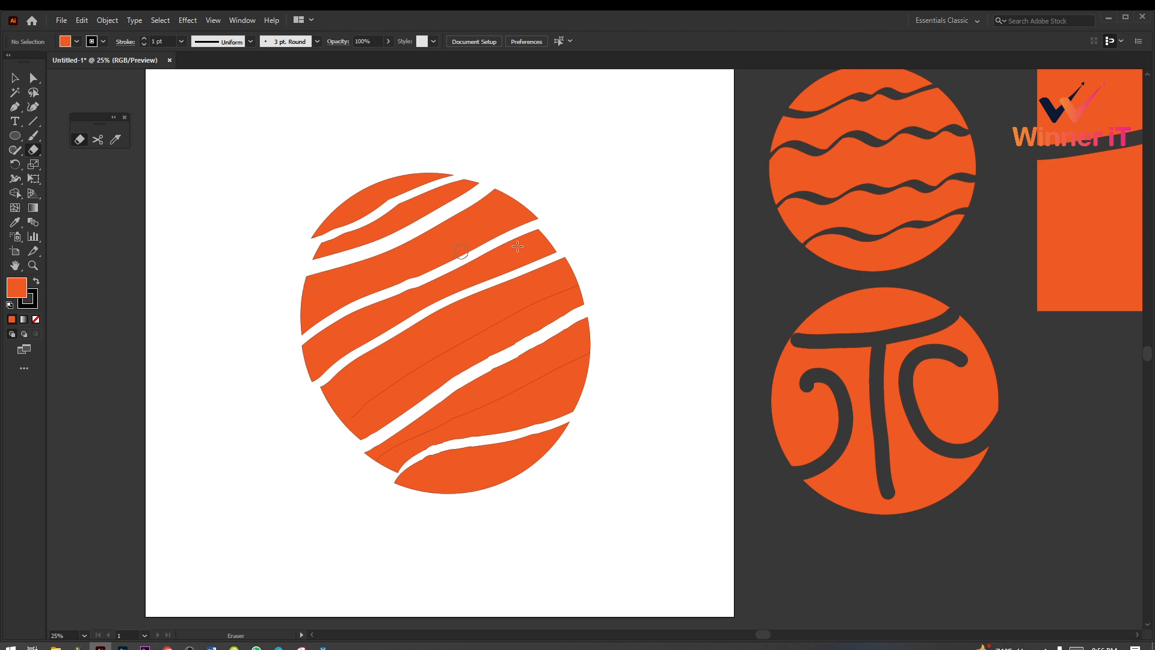
Step: Cut diagonally through the strip below the erased band with the Knife and move its upper part slightly up
left_click(117, 145)
mouse_move(290, 301)
left_mouse_down()
mouse_move(343, 293)
mouse_move(437, 249)
mouse_move(535, 183)
mouse_move(539, 205)
left_mouse_up()
left_click(17, 78)
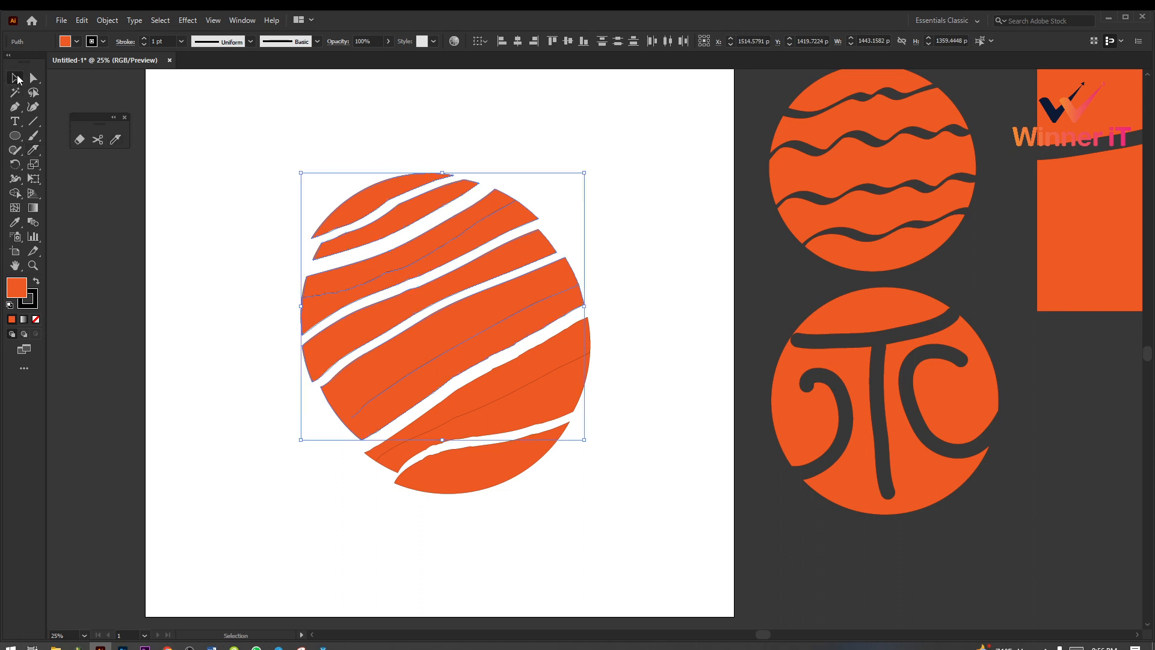
left_click(382, 241)
left_click(402, 264)
left_click_drag(414, 250, 412, 243)
left_click(404, 232)
Step: Select all the strips of the sliced circle on the artboard and delete them
scroll(619, 478, "down", 1)
scroll(541, 373, "up", 1)
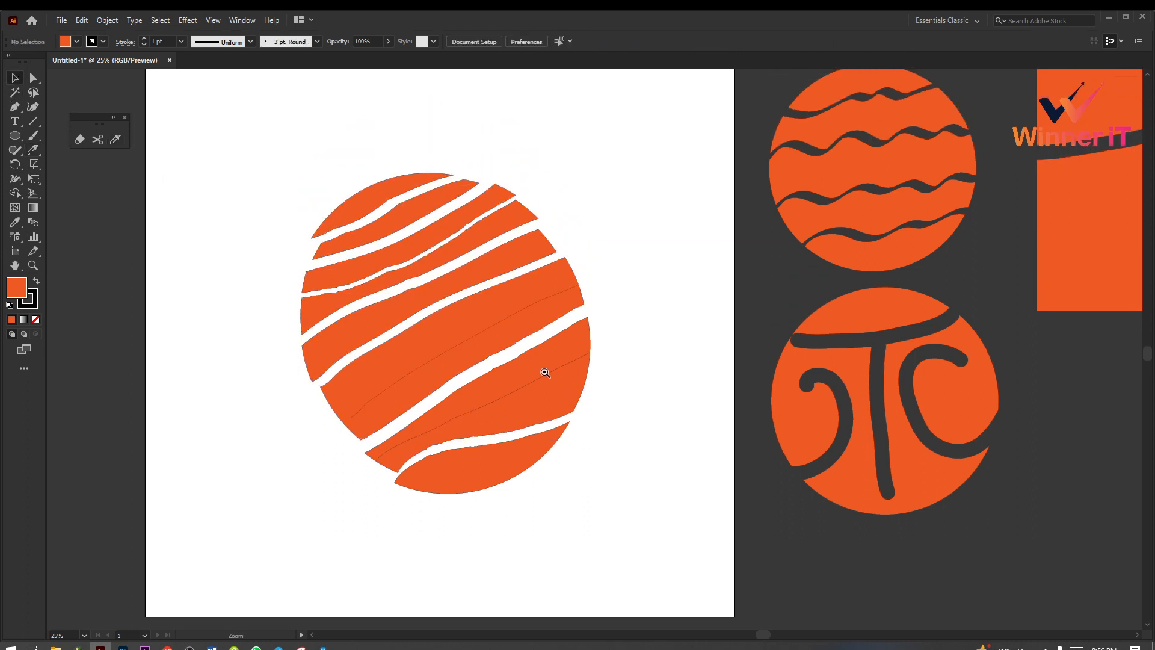
scroll(539, 417, "down", 2)
left_click_drag(375, 261, 530, 510)
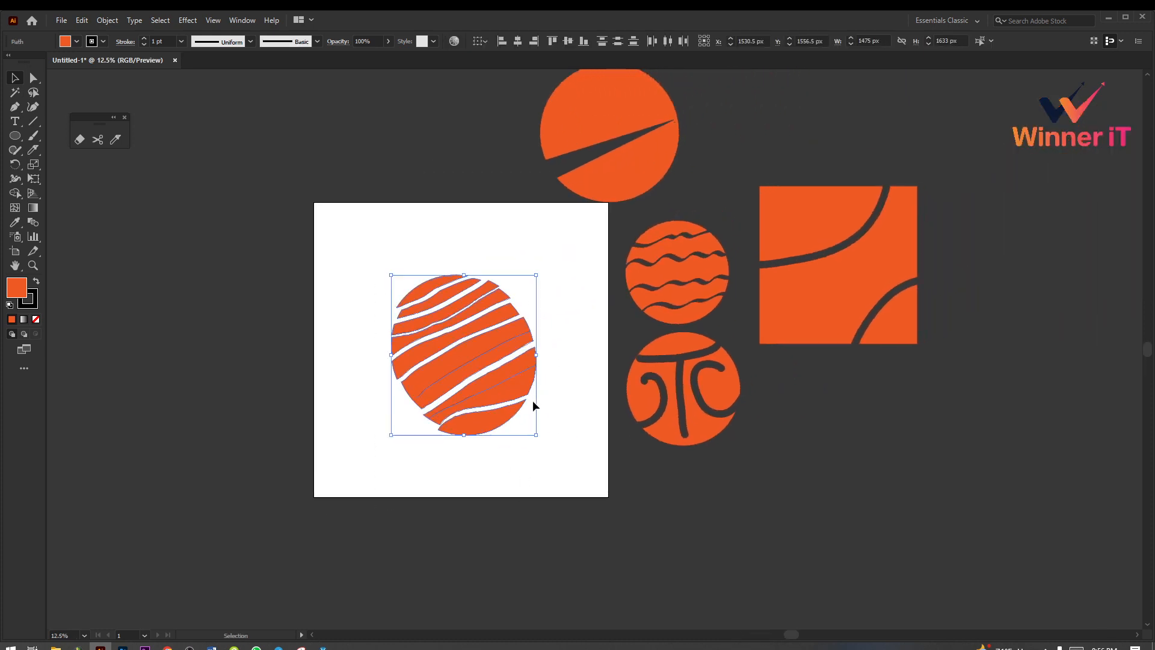
key("Delete")
Step: Draw an orange square of 1740 px with the Rectangle tool on the artboard
left_click_drag(19, 140, 54, 136)
left_click_drag(375, 266, 516, 409)
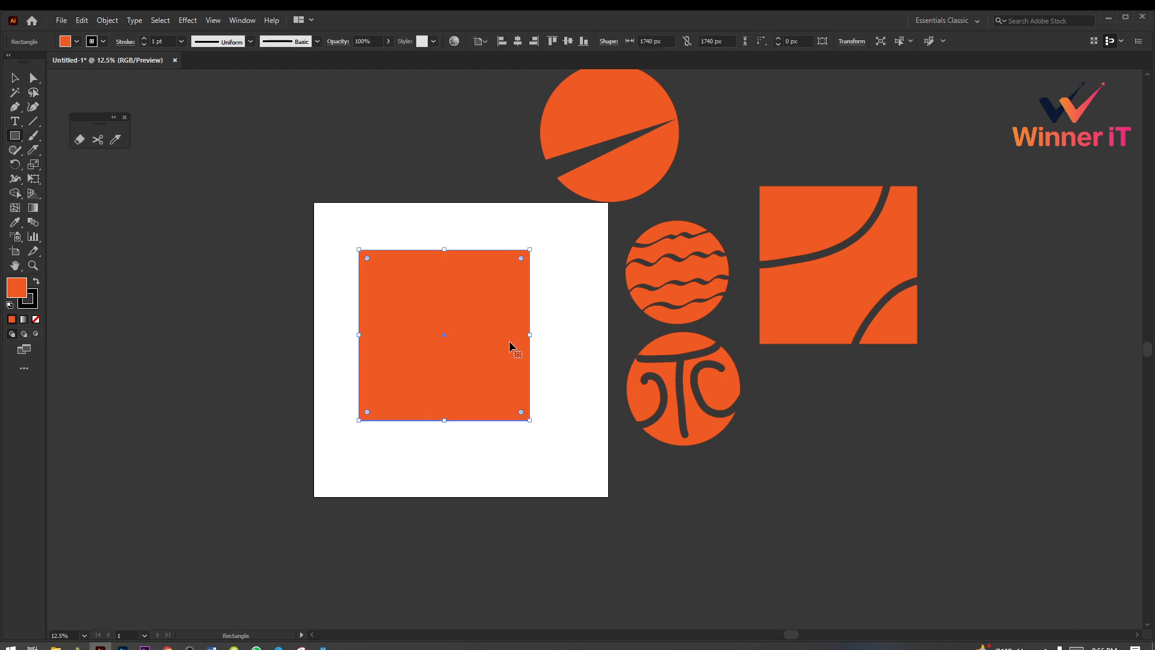
key("ctrl+=")
Step: Cut a sideways V-shaped wedge from the square's right side with the Knife and move the wedge to the right
left_click(116, 139)
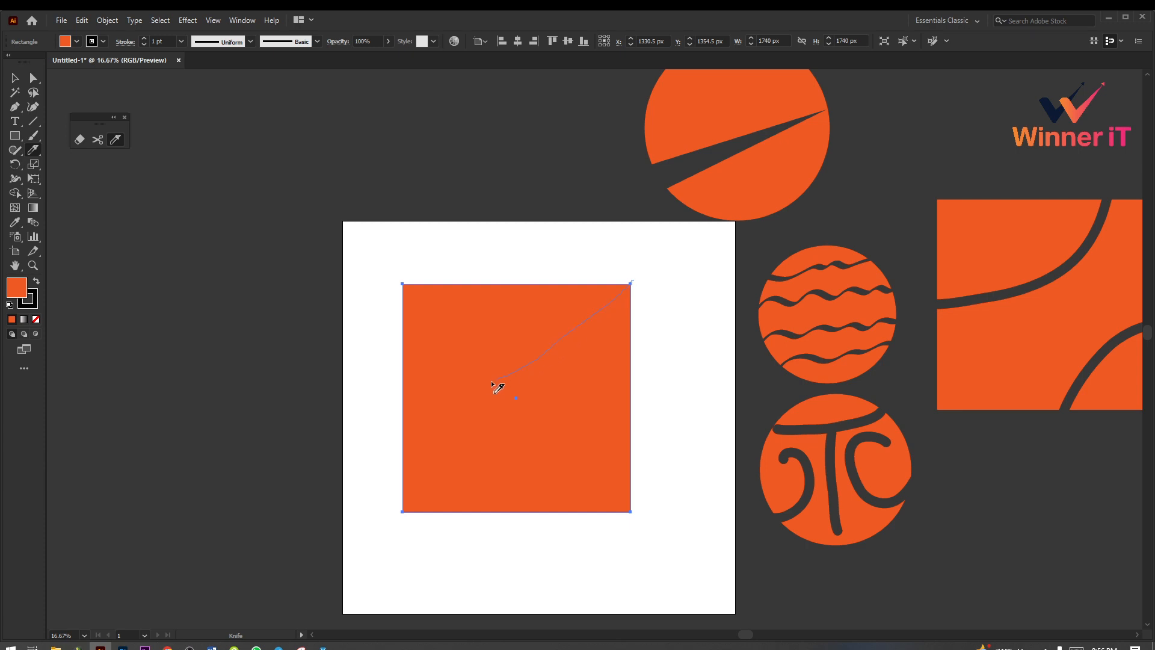
mouse_move(497, 385)
left_mouse_down()
mouse_move(616, 471)
mouse_move(661, 534)
left_mouse_up()
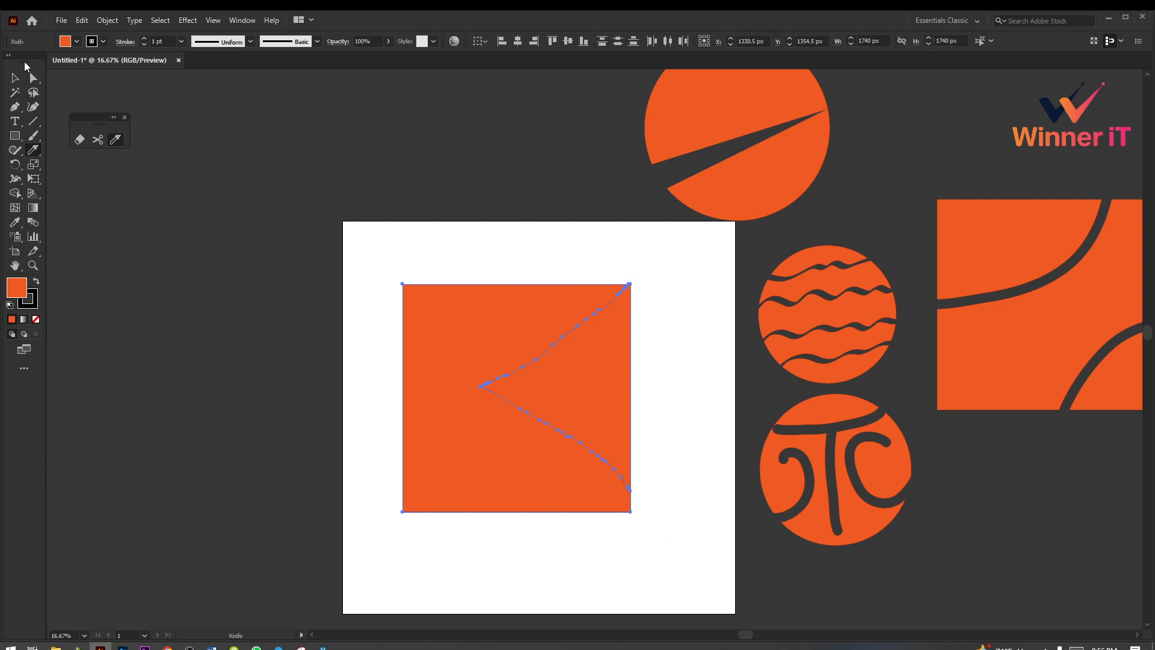
left_click(15, 78)
left_click(288, 181)
left_click_drag(594, 396, 642, 402)
left_click(685, 516)
scroll(686, 517, "down", 2)
scroll(682, 514, "up", 1)
scroll(670, 506, "down", 2)
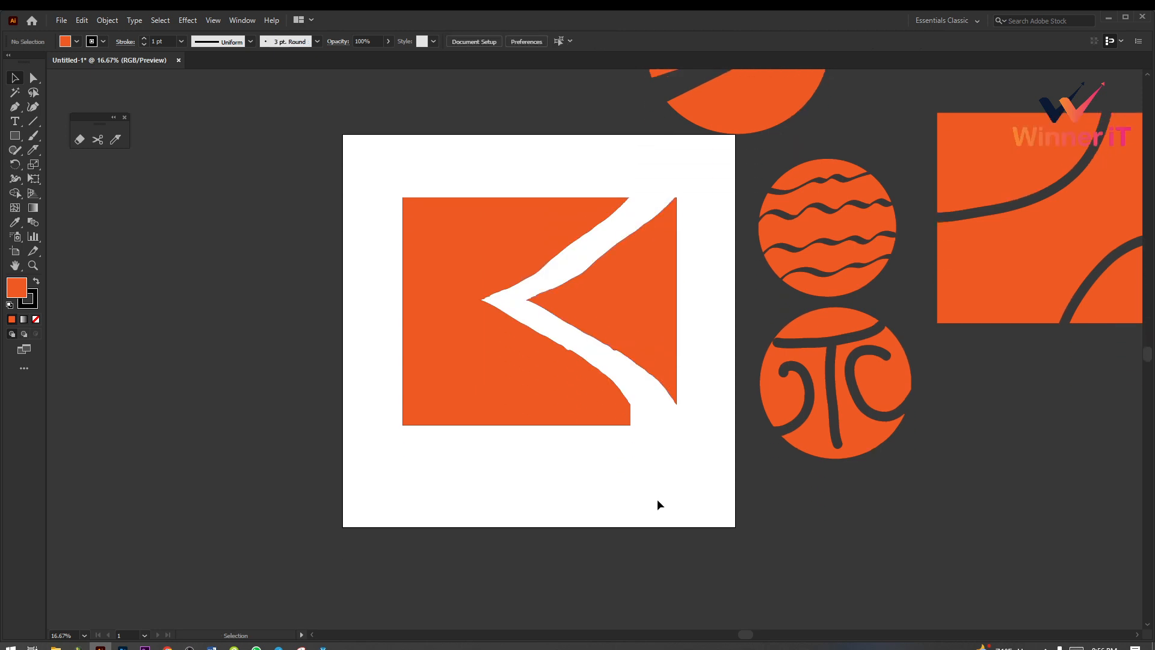
Step: Scale both pieces of the cut square down together and keep them near the middle of the artboard
scroll(657, 505, "up", 1)
left_click_drag(434, 214, 688, 549)
left_click_drag(676, 373, 615, 413)
left_click(687, 465)
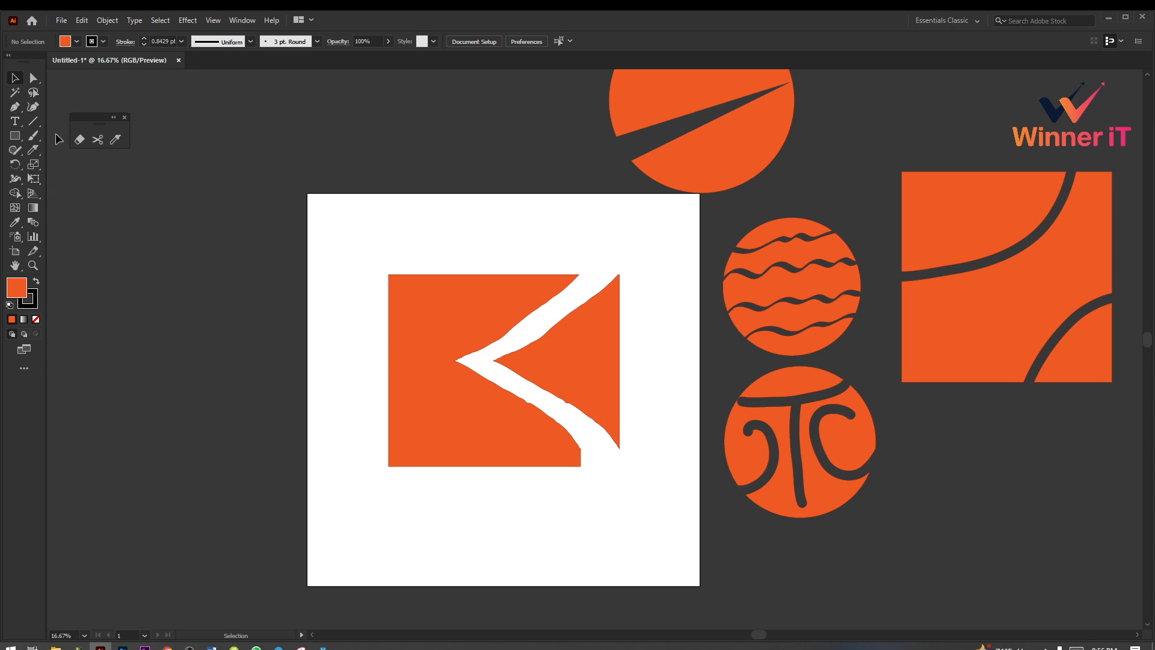
Step: Close the floating Eraser toolbar and show the tools in the Eraser and Shaper groups
left_click(125, 116)
left_click_drag(34, 150, 54, 156)
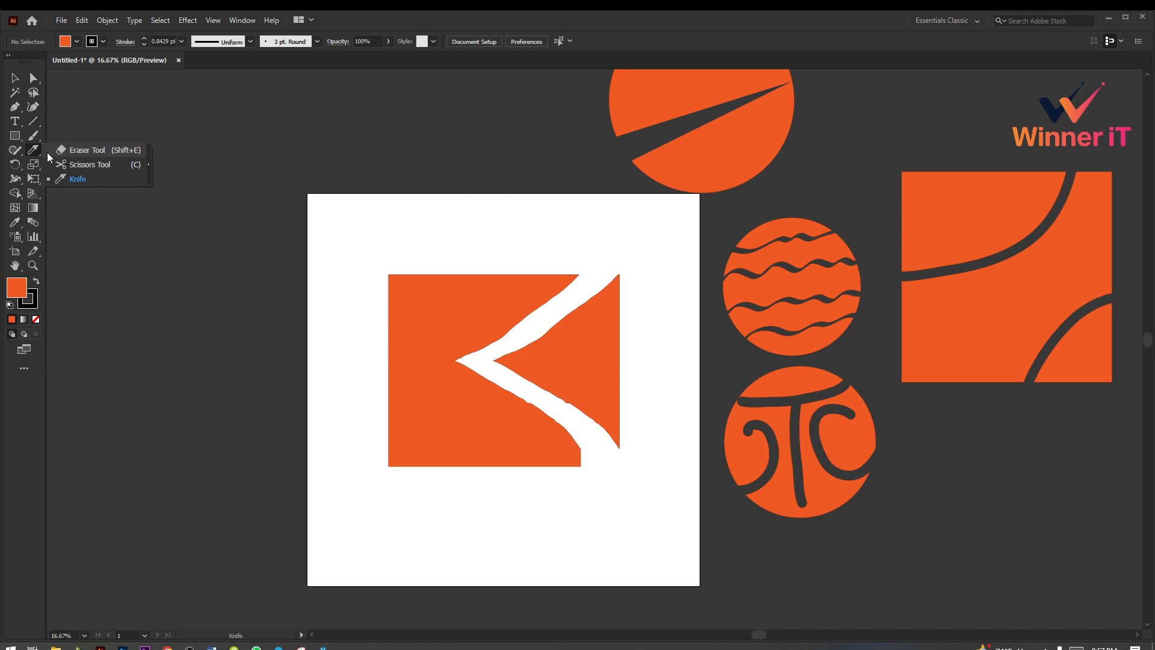
left_click(20, 154)
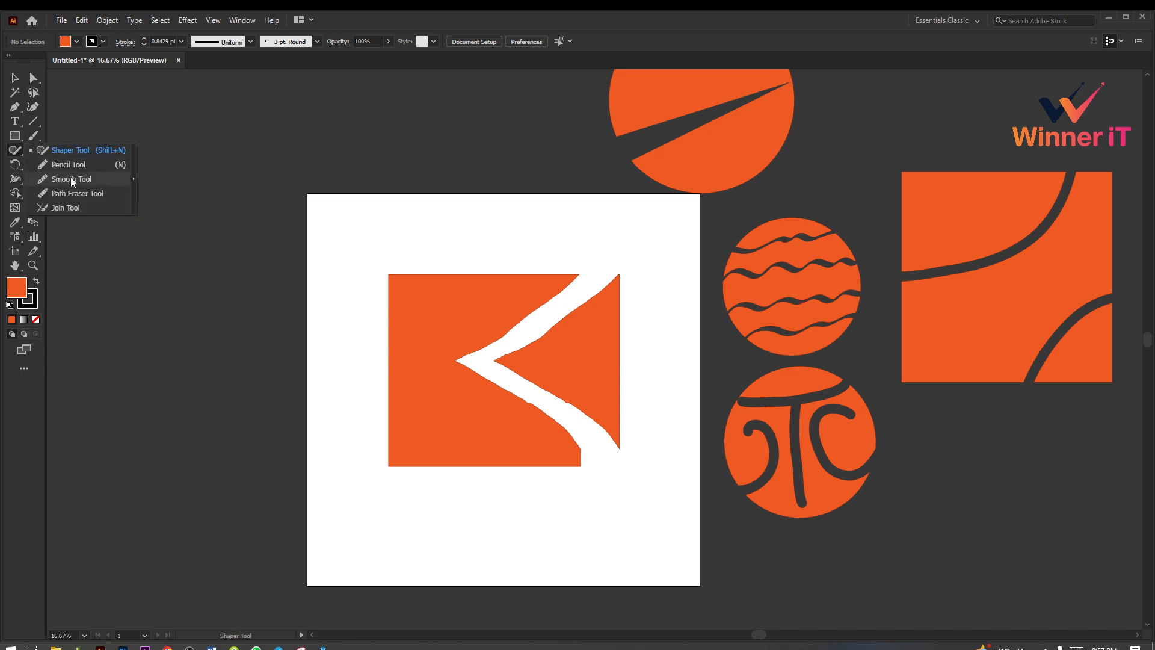
key("v")
Step: Select the triangular wedge and examine its uneven Knife-cut edges up close
left_click(618, 399)
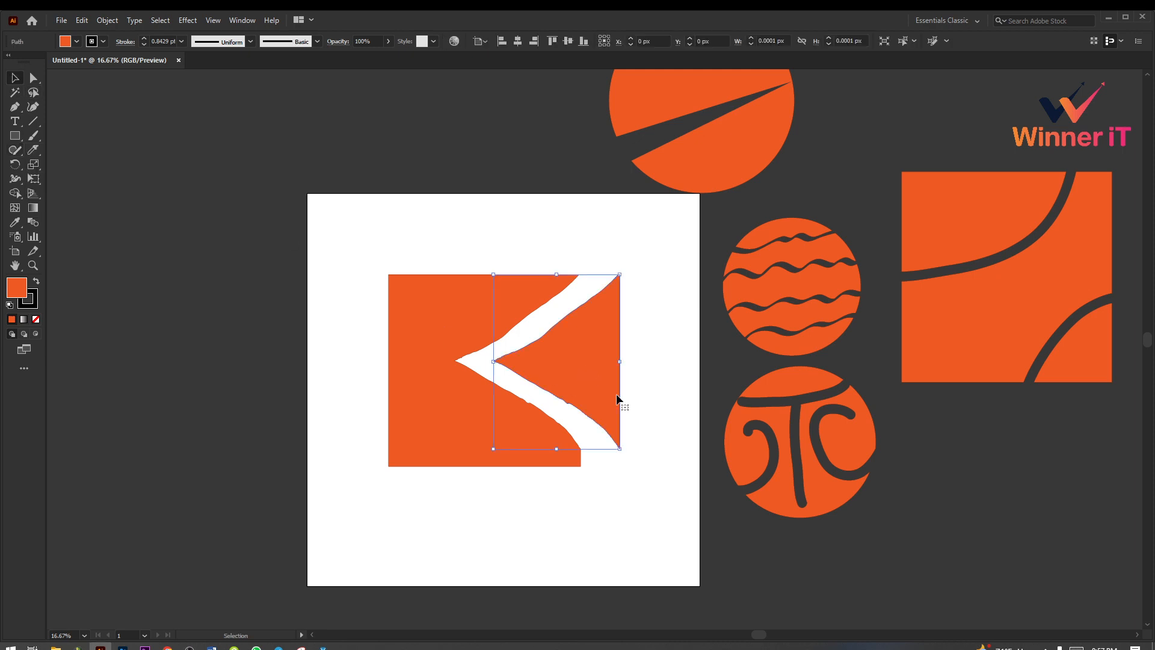
scroll(618, 397, "up", 2)
scroll(633, 396, "down", 3)
key("ctrl+space")
left_click(608, 348, "ctrl")
left_click(608, 348, "ctrl")
left_click(509, 338, "ctrl")
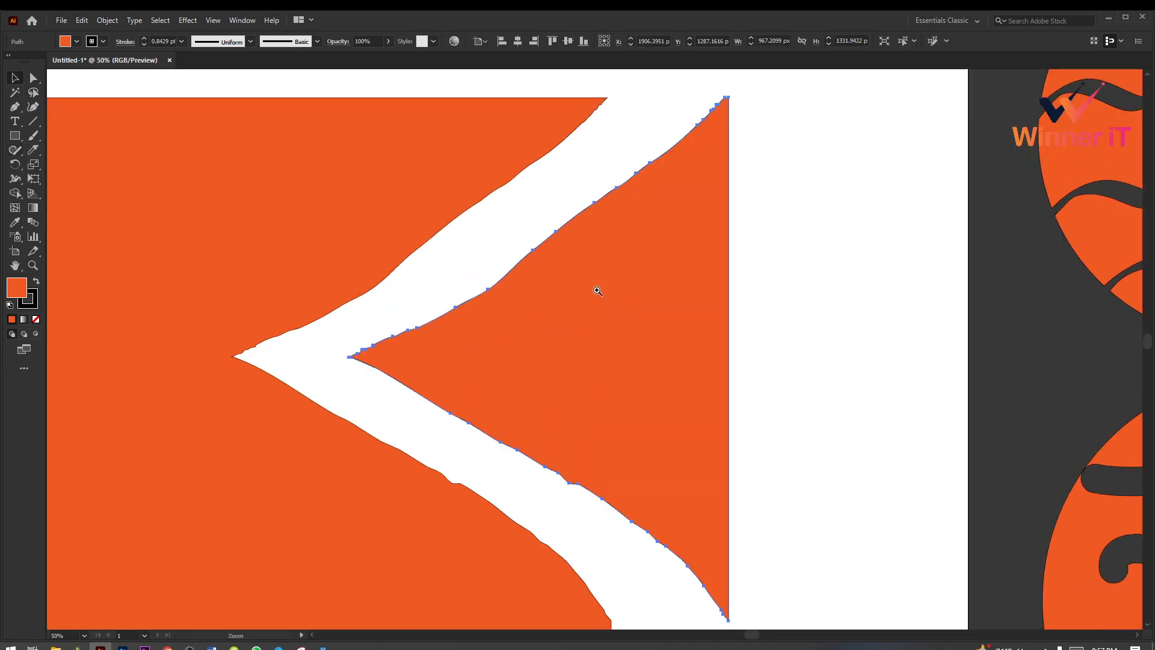
left_click(598, 290, "ctrl")
left_click(701, 116)
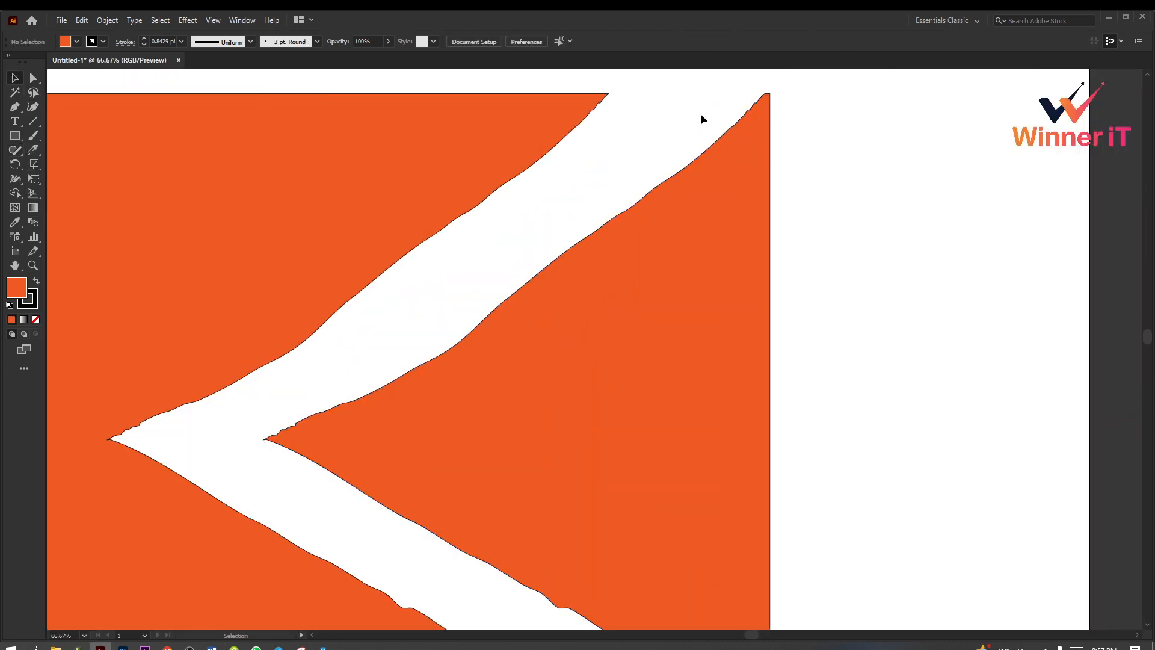
left_click(757, 99)
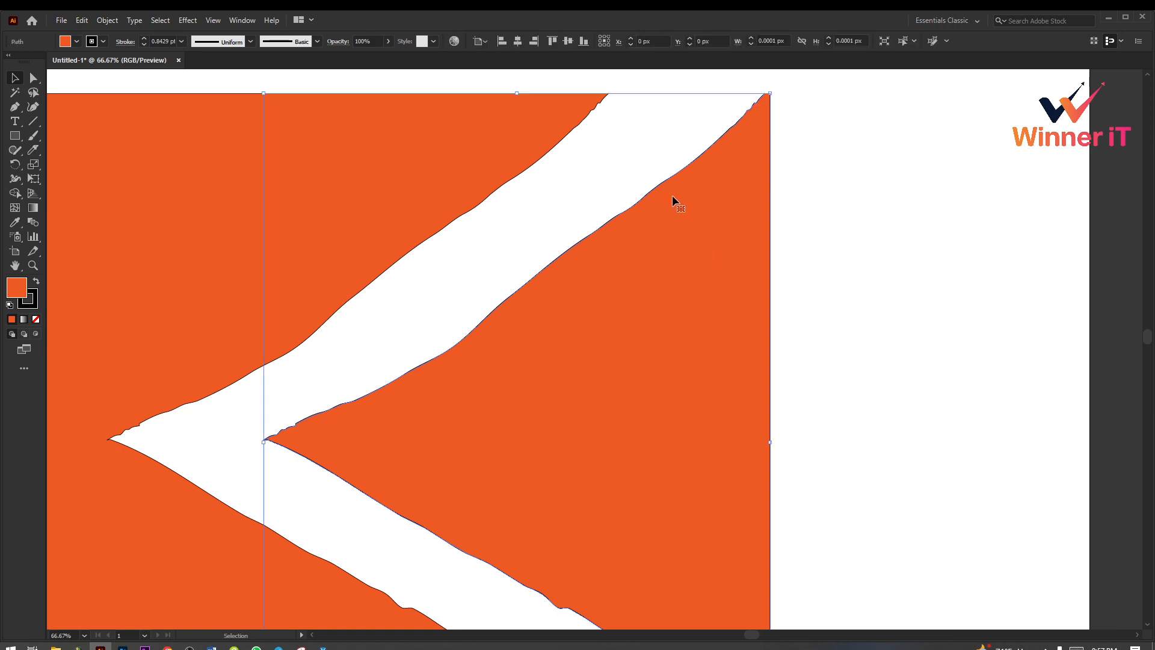
Step: Choose the Smooth tool from the Shaper group, reselect the triangular wedge and set its stroke to None
left_click(17, 152)
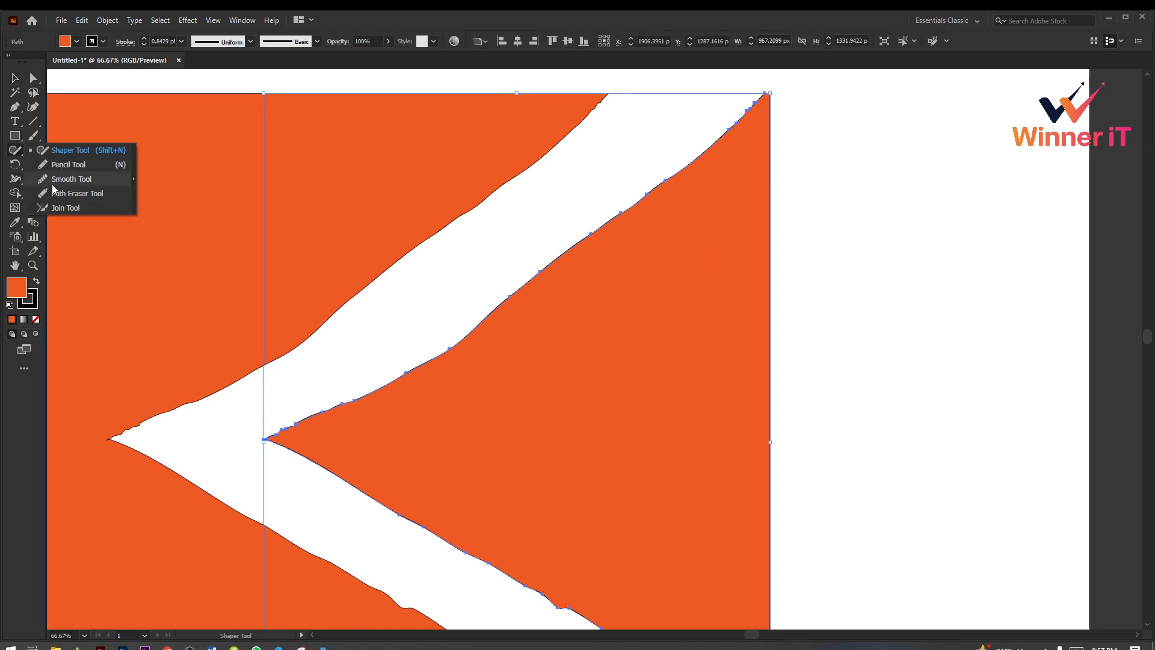
left_click(54, 177)
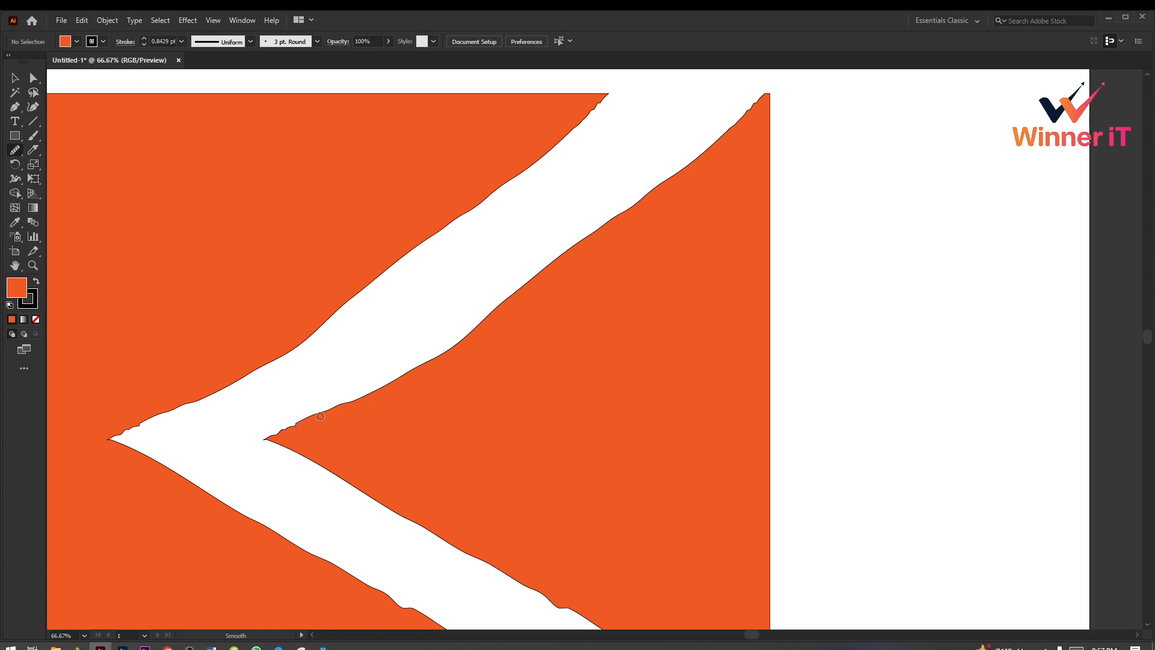
left_click(15, 78)
left_click(465, 443)
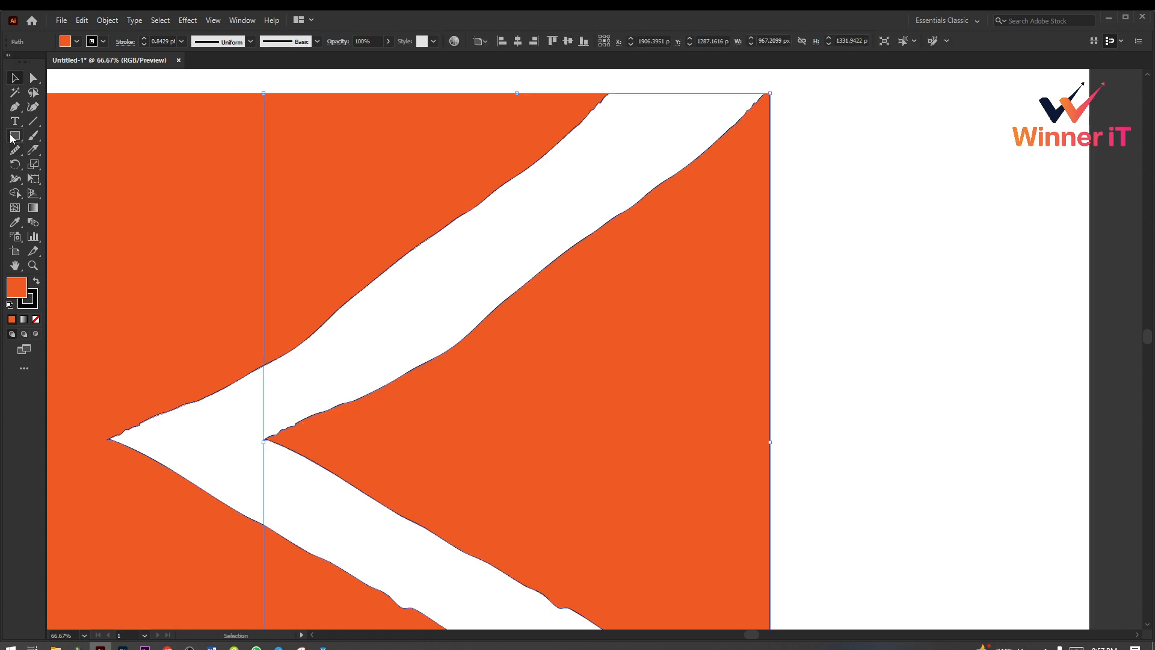
left_click(104, 41)
left_click(8, 63)
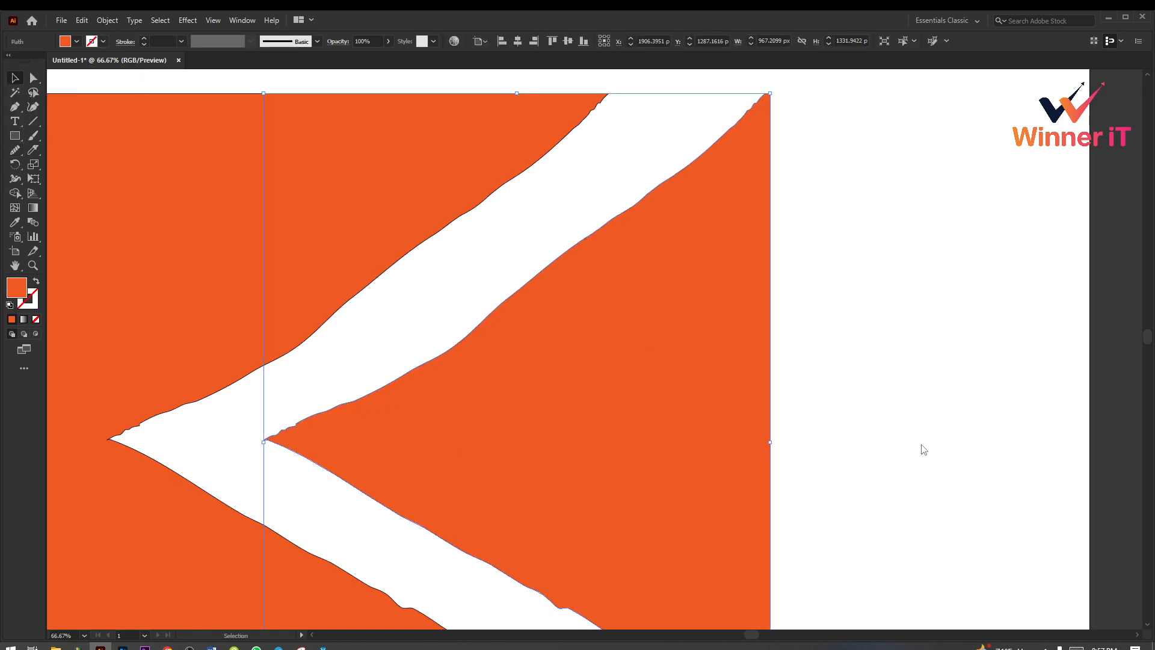
Step: Smooth the wedge's upper diagonal edge with the Smooth tool, from its left tip to its upper-right corner
left_click(15, 150)
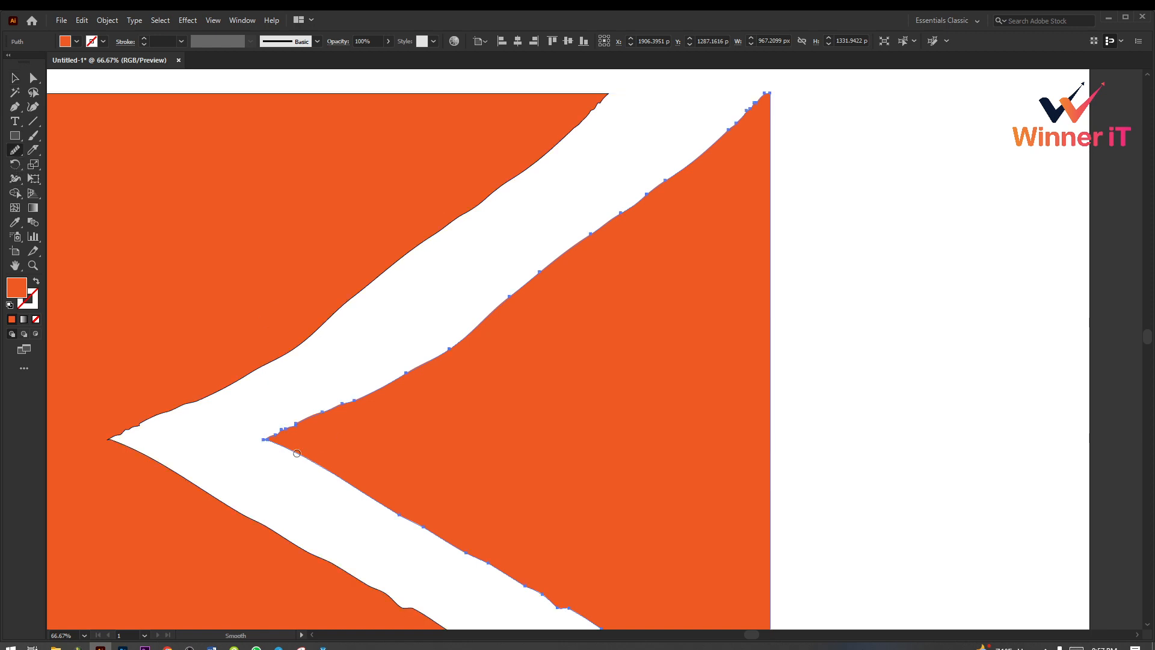
mouse_move(277, 436)
left_mouse_down()
mouse_move(354, 407)
mouse_move(294, 424)
mouse_move(355, 391)
mouse_move(305, 421)
mouse_move(506, 370)
mouse_move(404, 373)
mouse_move(502, 316)
mouse_move(494, 314)
mouse_move(622, 188)
mouse_move(709, 144)
mouse_move(770, 80)
left_mouse_up()
scroll(552, 349, "down", 2)
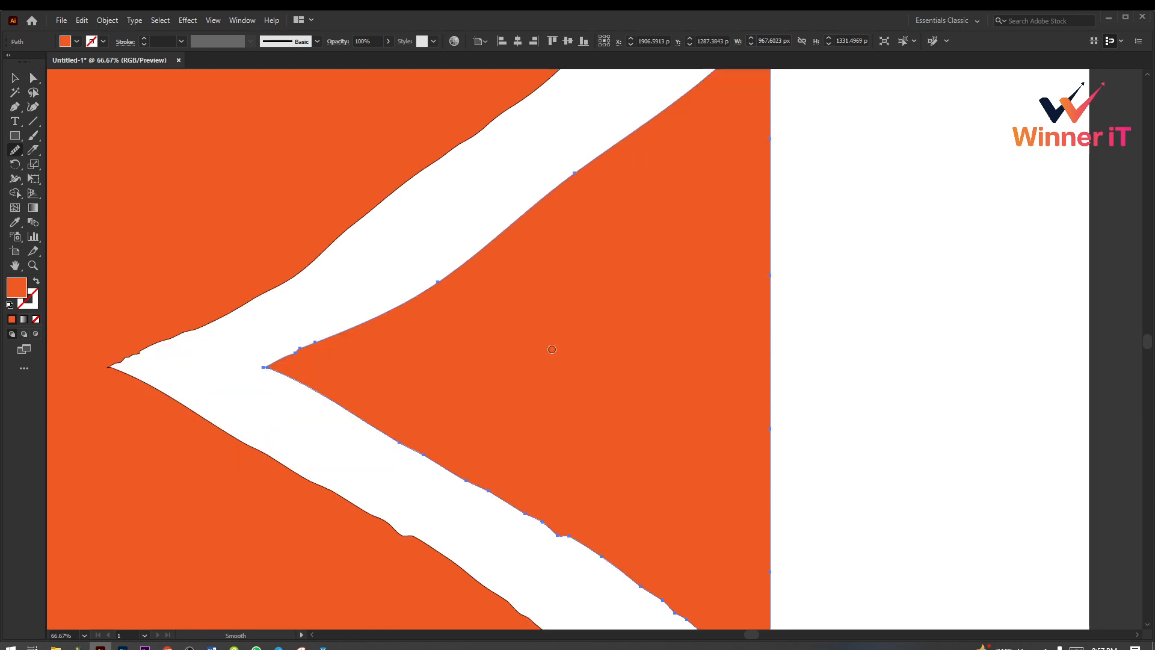
Step: Smooth the wedge's lower diagonal edge with several Smooth tool strokes down to its lower-right corner
scroll(553, 349, "down", 2)
left_click_drag(437, 392, 653, 522)
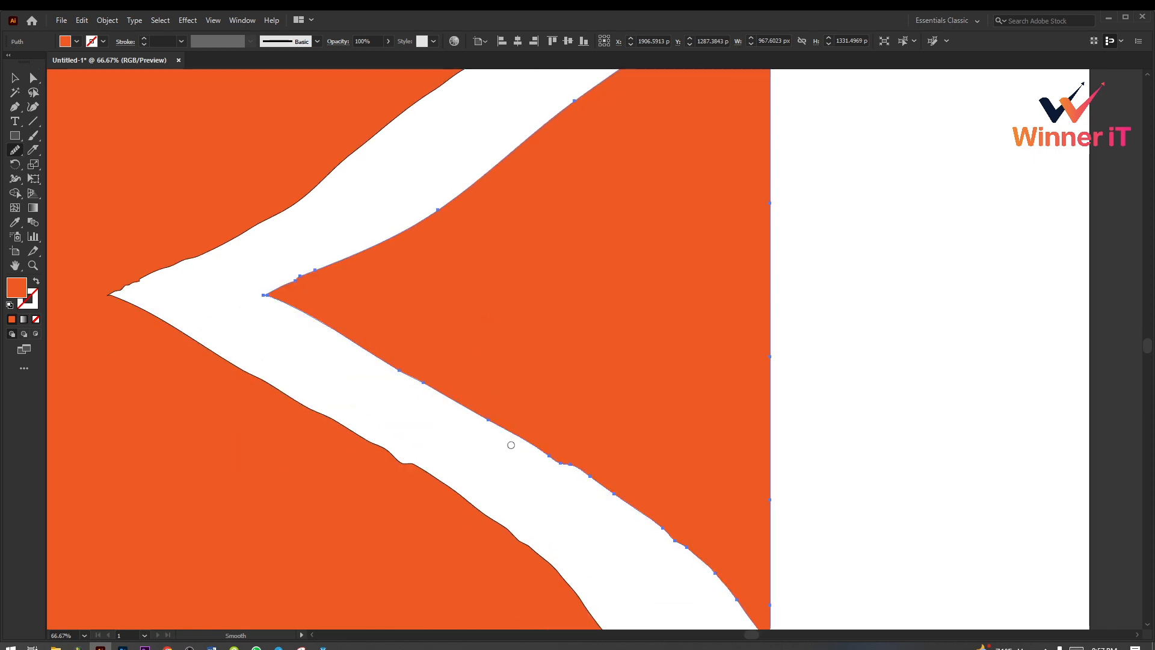
mouse_move(549, 457)
left_mouse_down()
mouse_move(650, 520)
mouse_move(711, 574)
left_mouse_up()
scroll(691, 535, "down", 2)
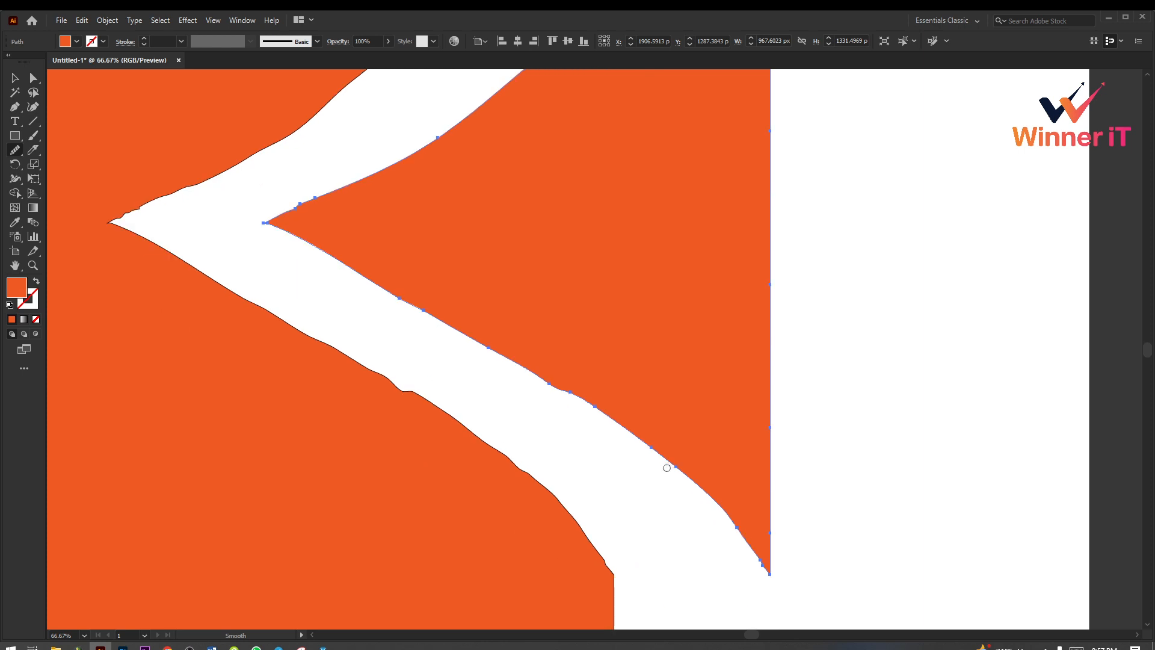
mouse_move(667, 468)
left_mouse_down()
mouse_move(753, 520)
mouse_move(724, 523)
mouse_move(678, 471)
mouse_move(535, 375)
mouse_move(575, 394)
mouse_move(635, 450)
mouse_move(524, 378)
mouse_move(711, 506)
mouse_move(749, 548)
left_mouse_up()
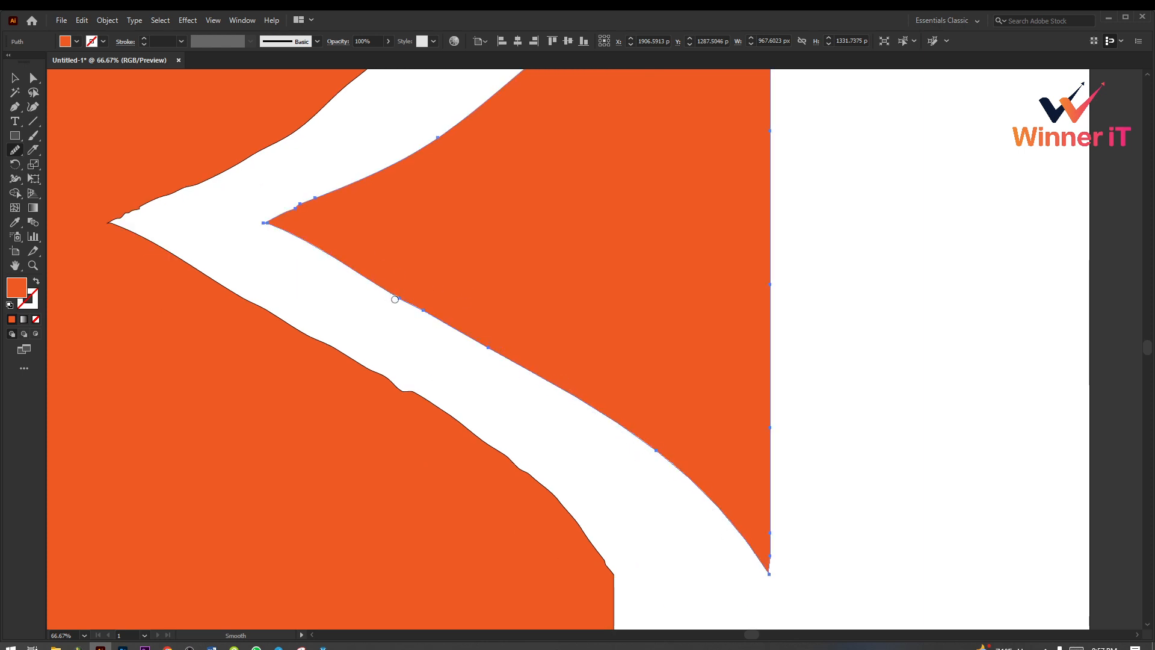
Step: Smooth the remaining bumps on the wedge's upper edge near its left tip with repeated Smooth tool strokes
scroll(385, 295, "up", 2)
mouse_move(306, 273)
left_mouse_down()
mouse_move(287, 291)
mouse_move(340, 259)
mouse_move(295, 278)
mouse_move(365, 250)
left_mouse_up()
left_click_drag(291, 282, 380, 253)
left_click_drag(283, 285, 404, 253)
left_click_drag(322, 267, 442, 208)
scroll(578, 304, "up", 2)
scroll(577, 303, "up", 2)
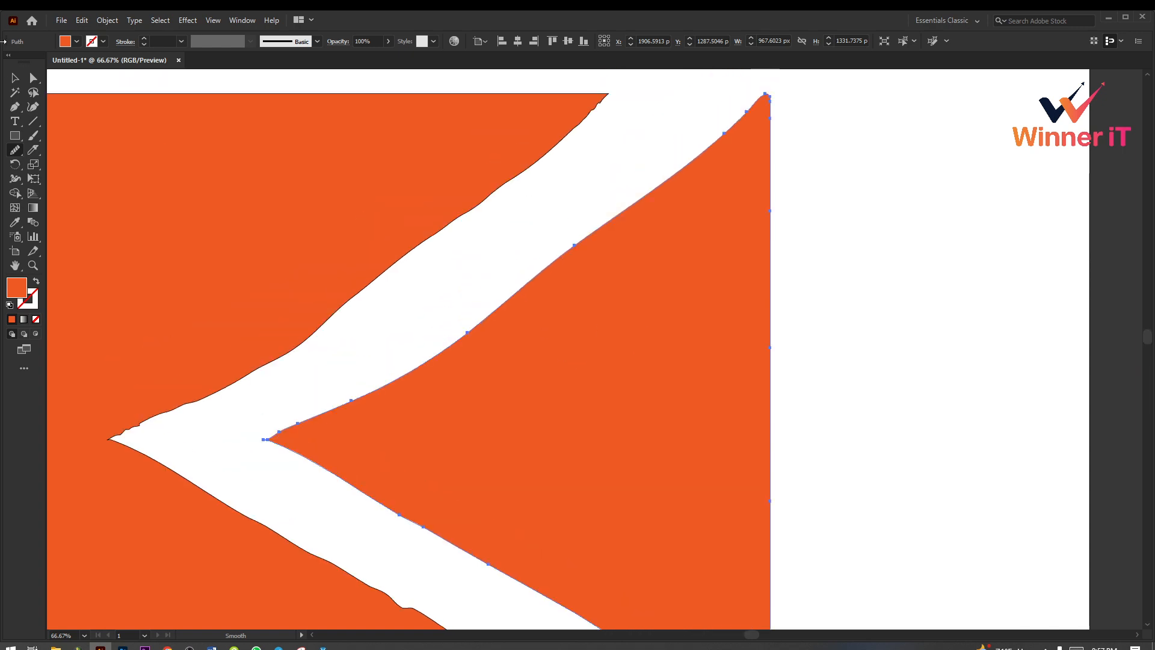
Step: Deselect the wedge and compare its smoothed edges with the rough cut edge of the larger square piece
left_click(16, 78)
left_click(813, 350)
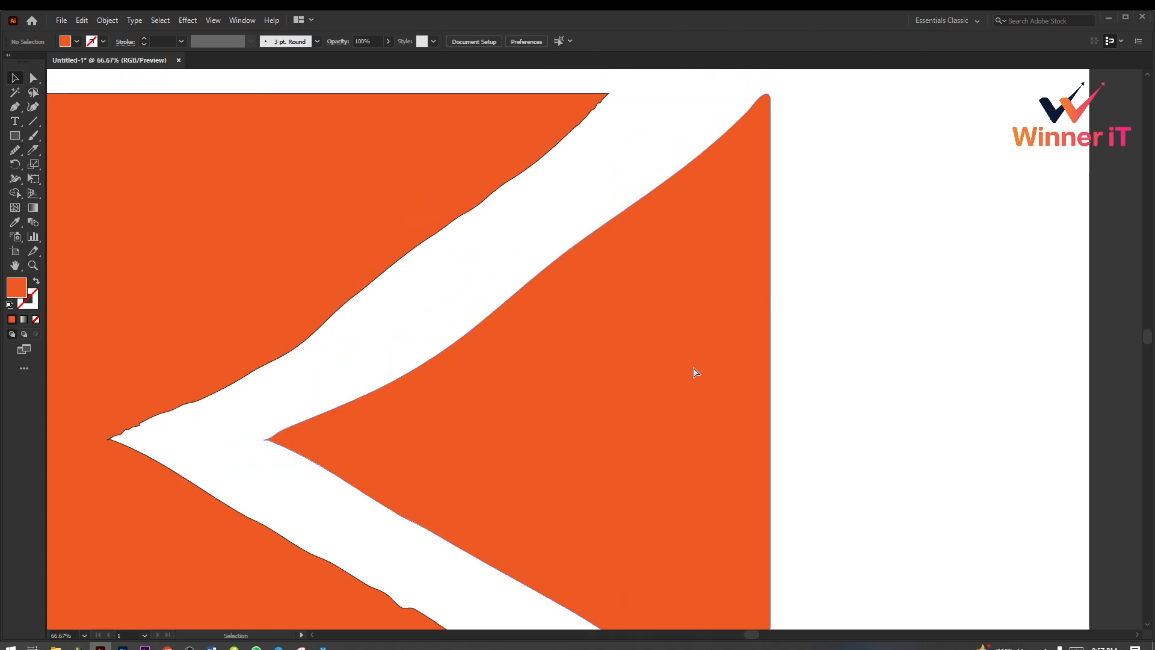
left_click(694, 372)
scroll(717, 379, "down", 2)
left_click_drag(717, 364, 704, 332)
left_click(609, 367)
scroll(647, 399, "down", 2)
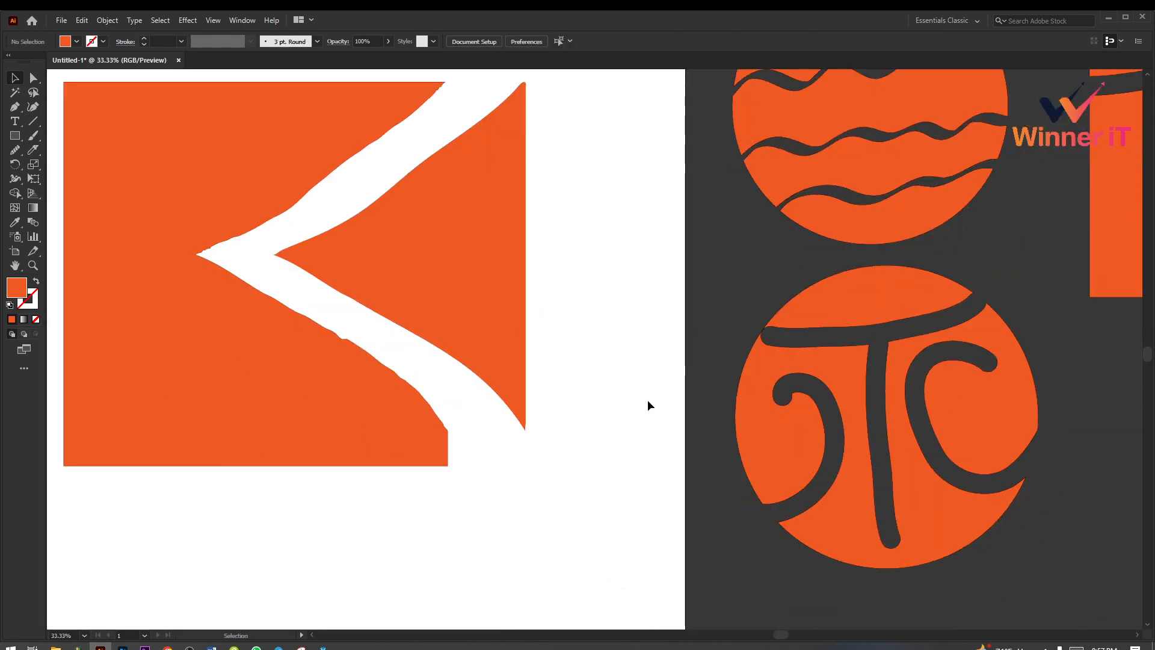
left_click(485, 323, "ctrl+alt")
left_click_drag(437, 410, 436, 401)
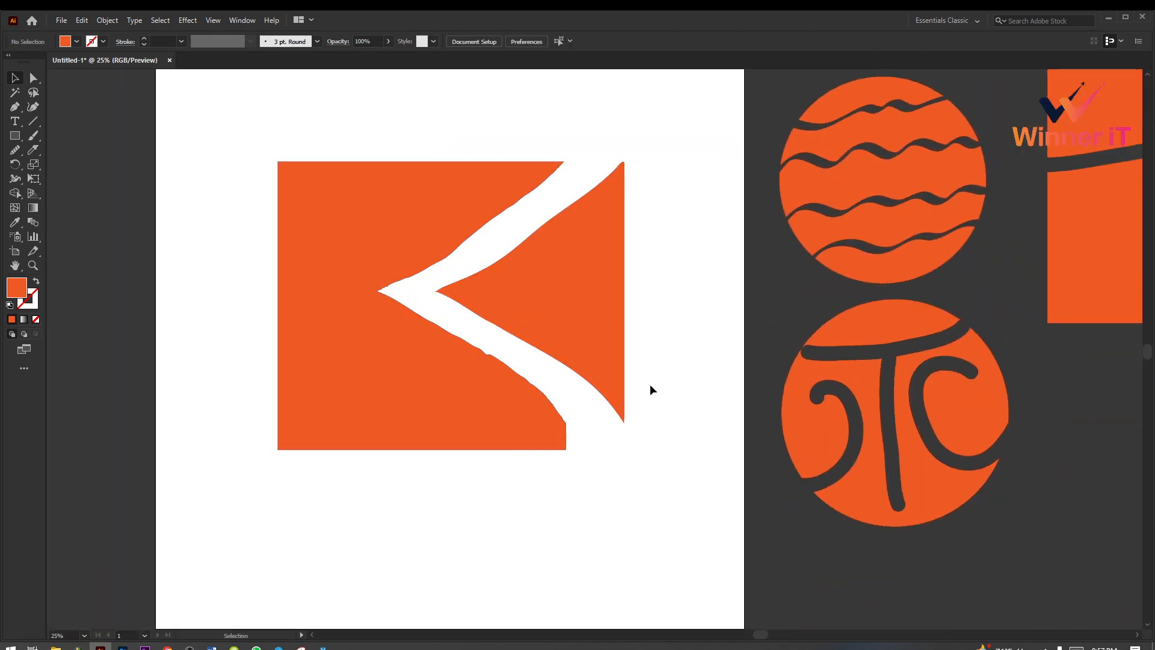
left_click(490, 307, "ctrl")
left_click(516, 325, "ctrl+alt")
left_click(515, 325, "ctrl+alt")
left_click(515, 325, "ctrl+alt")
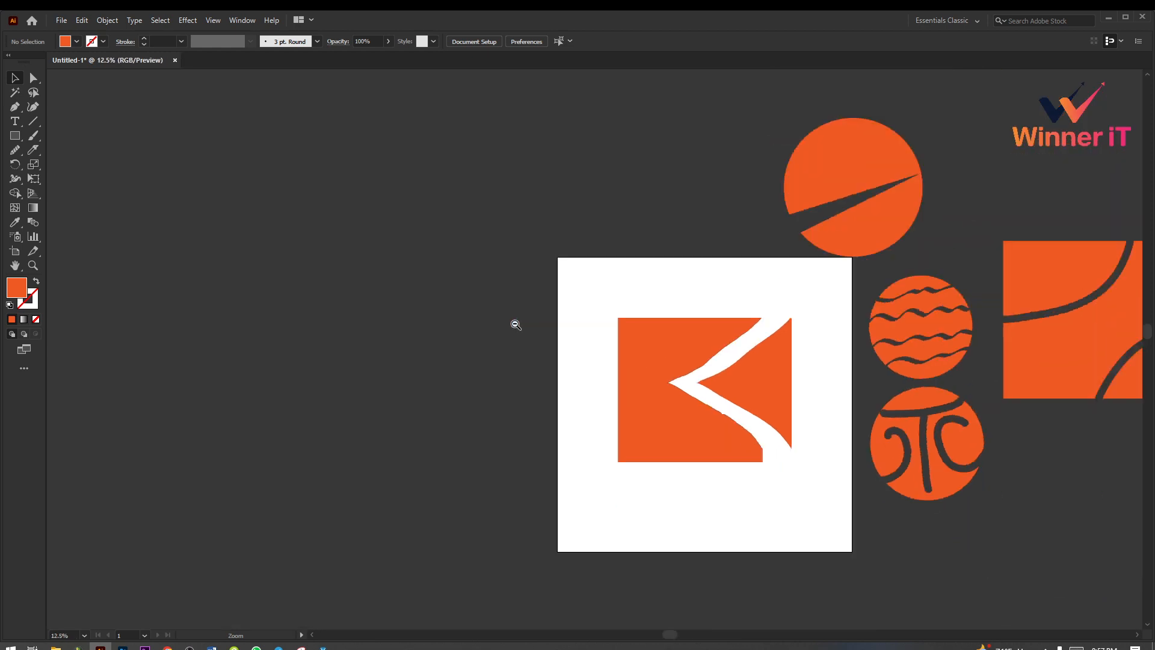
left_click_drag(826, 371, 484, 302)
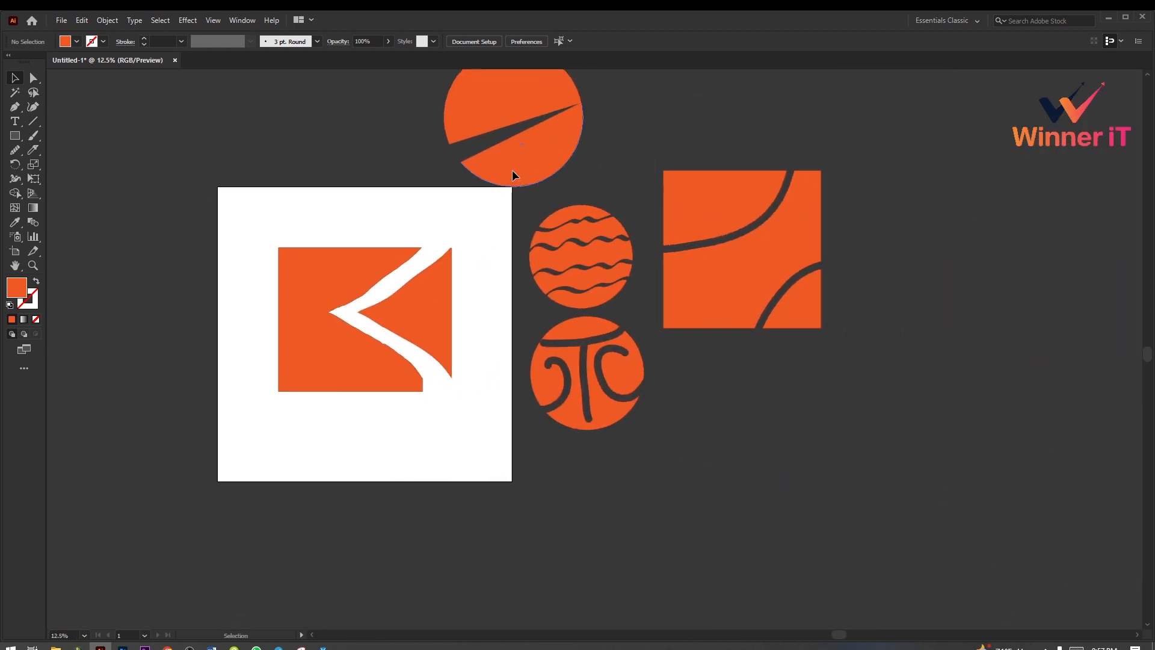
left_click_drag(513, 171, 506, 160)
left_click(451, 183)
key("ctrl+z")
left_click(257, 166)
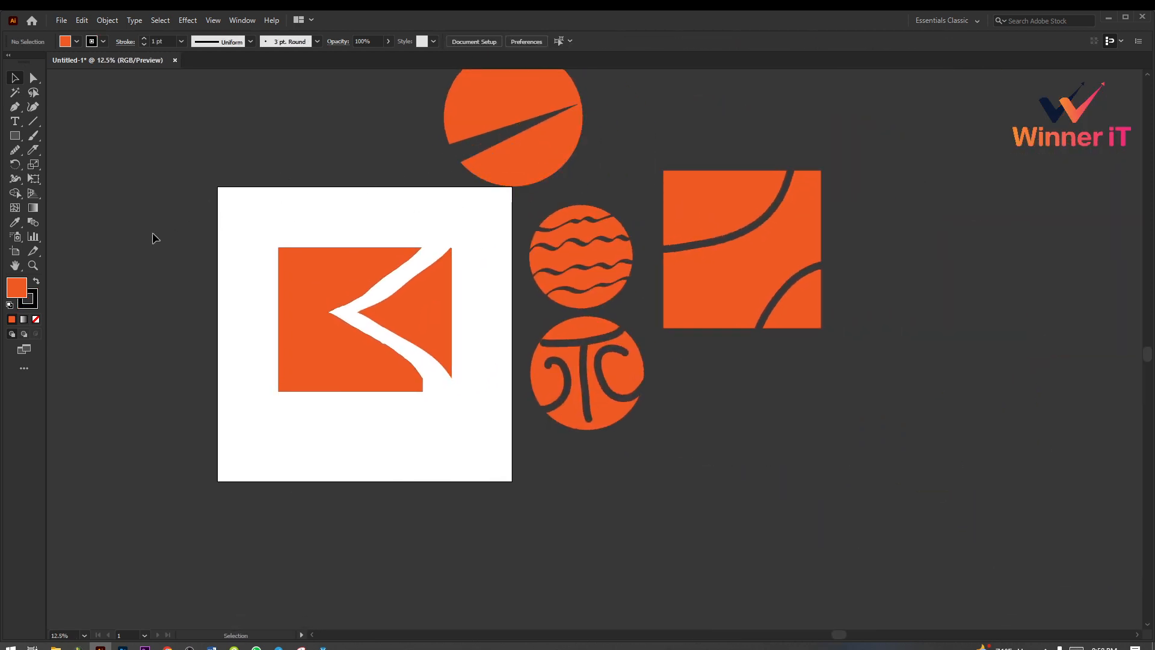
Step: Review the tools in the Rectangle, Smooth and Knife tool groups, ending on the Selection tool
left_click(17, 148)
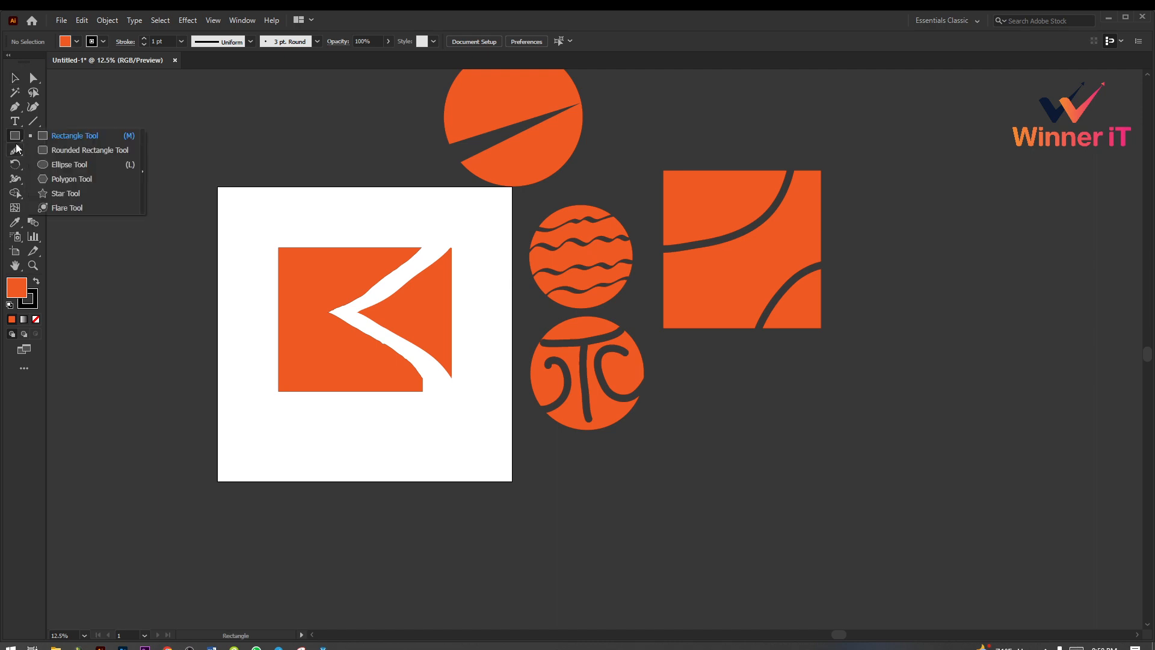
left_click(16, 152)
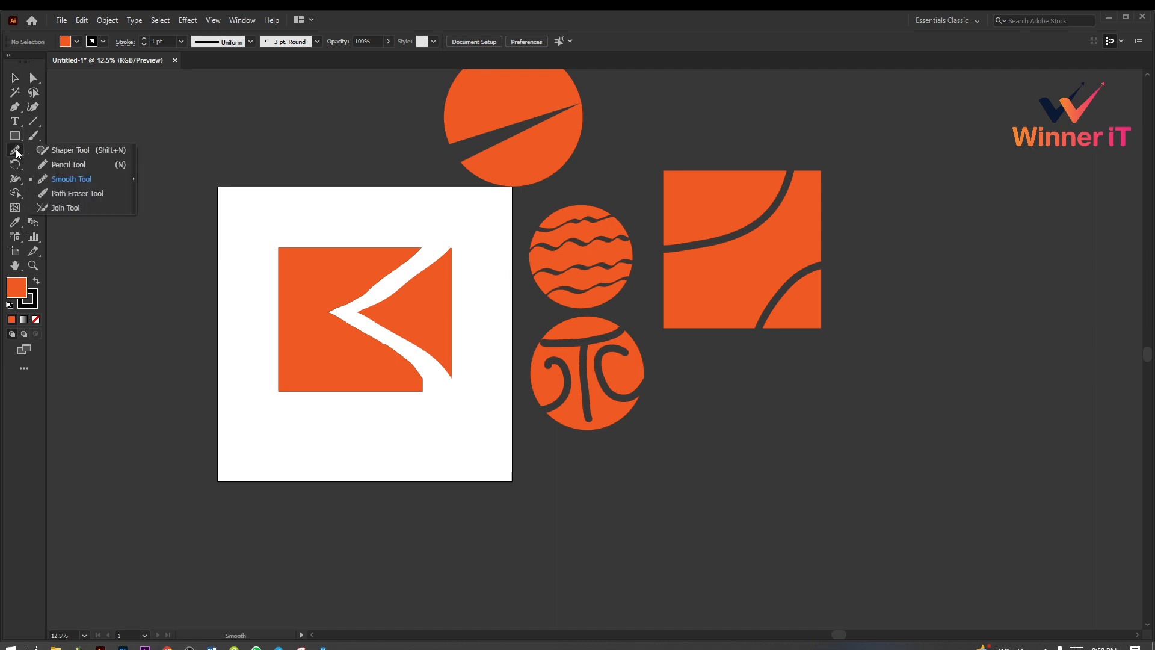
left_click(32, 152)
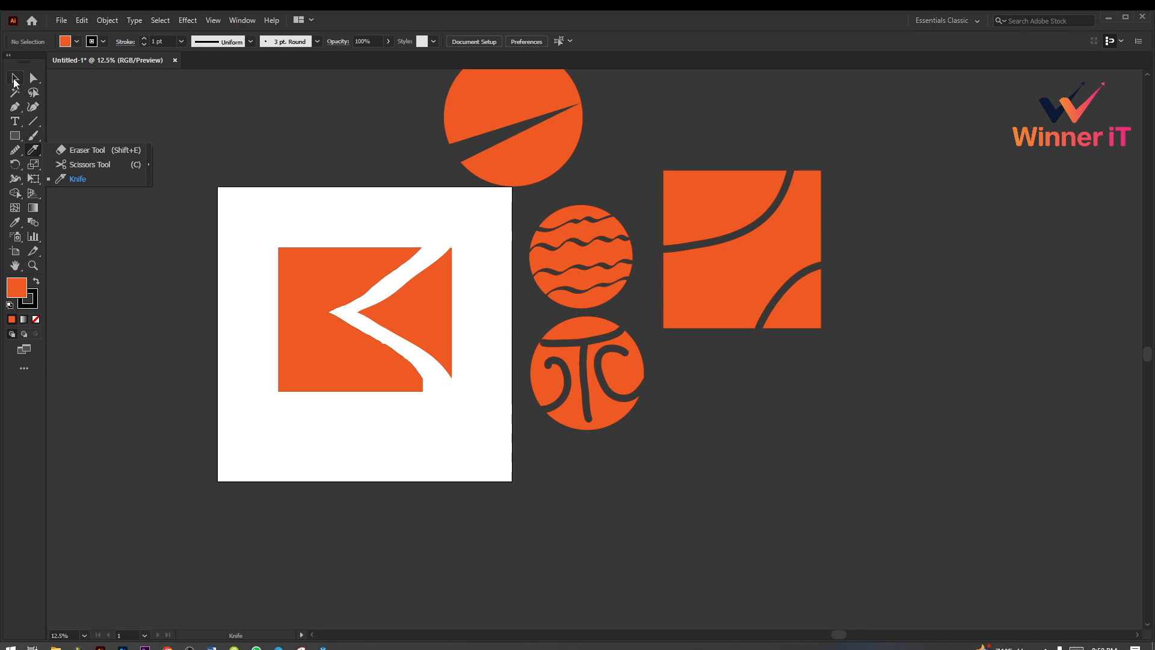
left_click(15, 80)
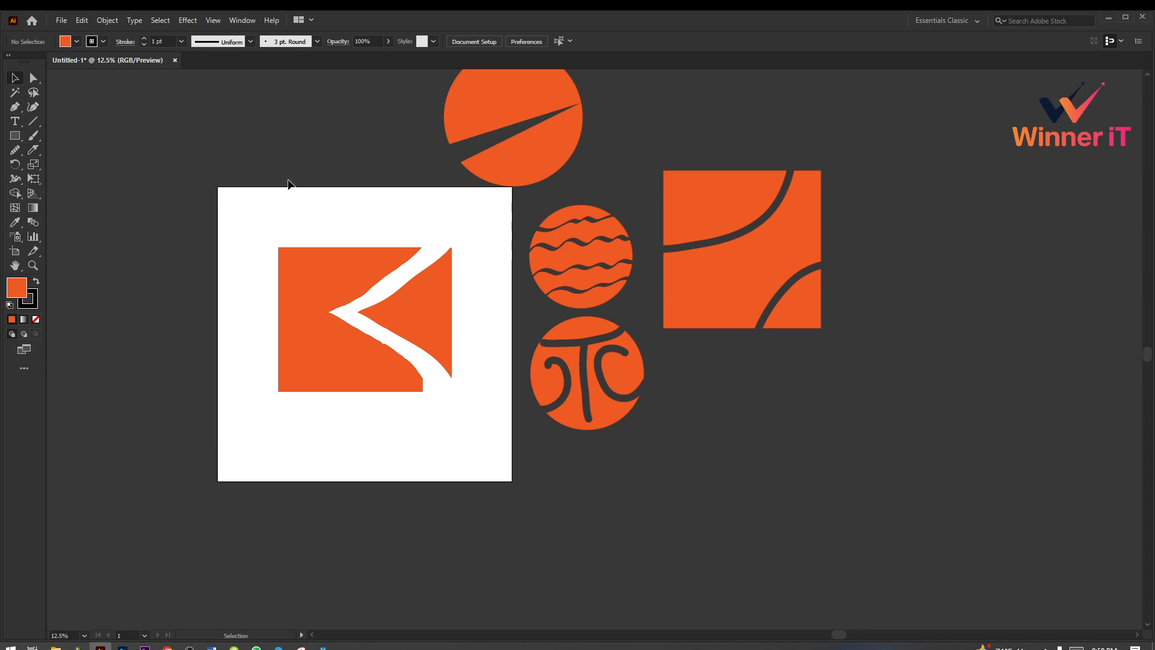
Step: Delete the Knife-cut square pieces and the smoothed wedge from the artboard
scroll(330, 258, "up", 3)
left_click_drag(272, 266, 485, 485)
scroll(484, 489, "up", 1)
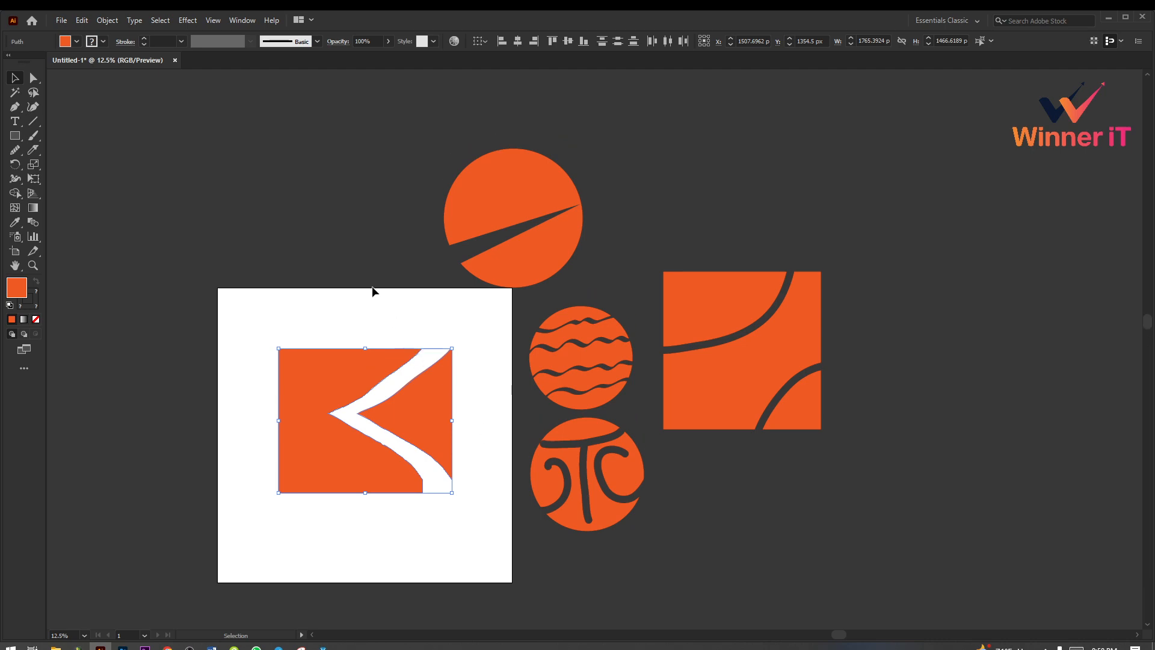
key("Delete")
Step: Move the three cut circles and the cut square onto the artboard and scale them down together to fit
left_click_drag(330, 206, 809, 570)
left_click_drag(756, 386, 429, 436)
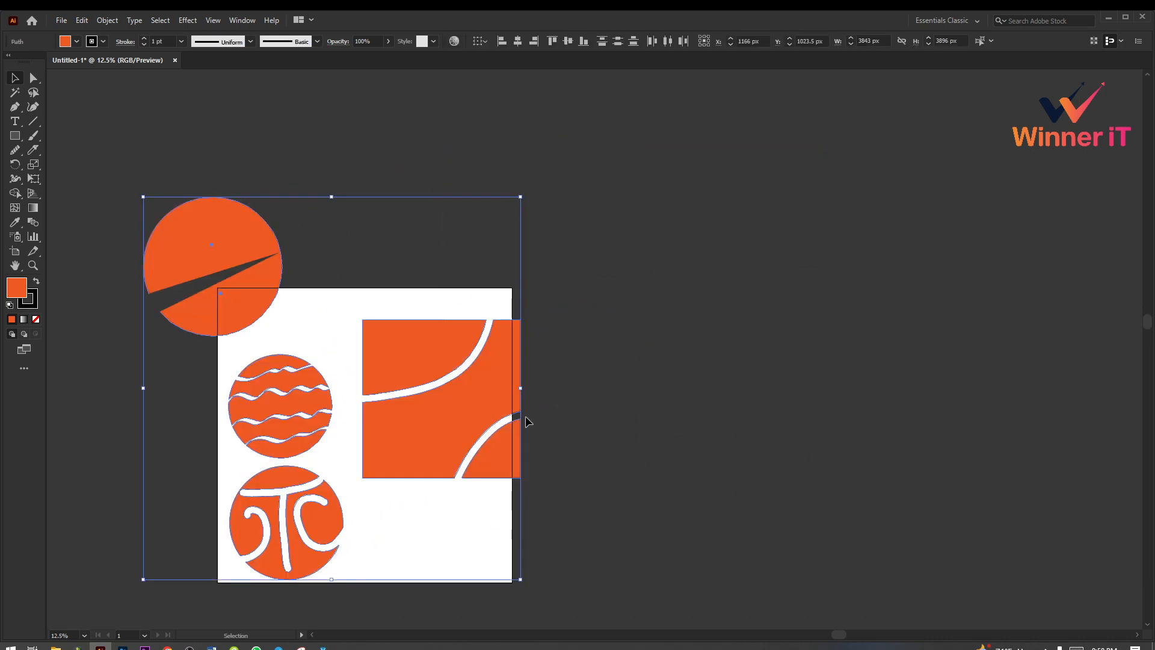
left_click_drag(522, 392, 475, 363)
left_click(566, 445)
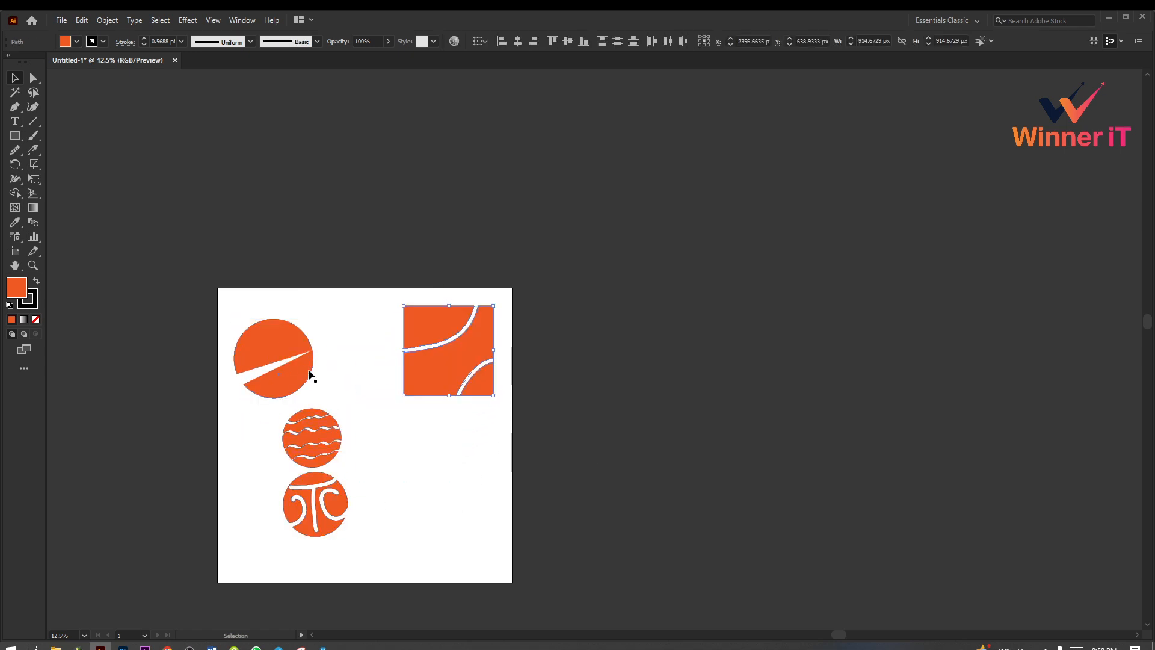
Step: Arrange the circles around the square in a two-by-two layout: wedge-cut circle upper left, letter-pattern circle lower left, wavy circle lower right
left_click(280, 361)
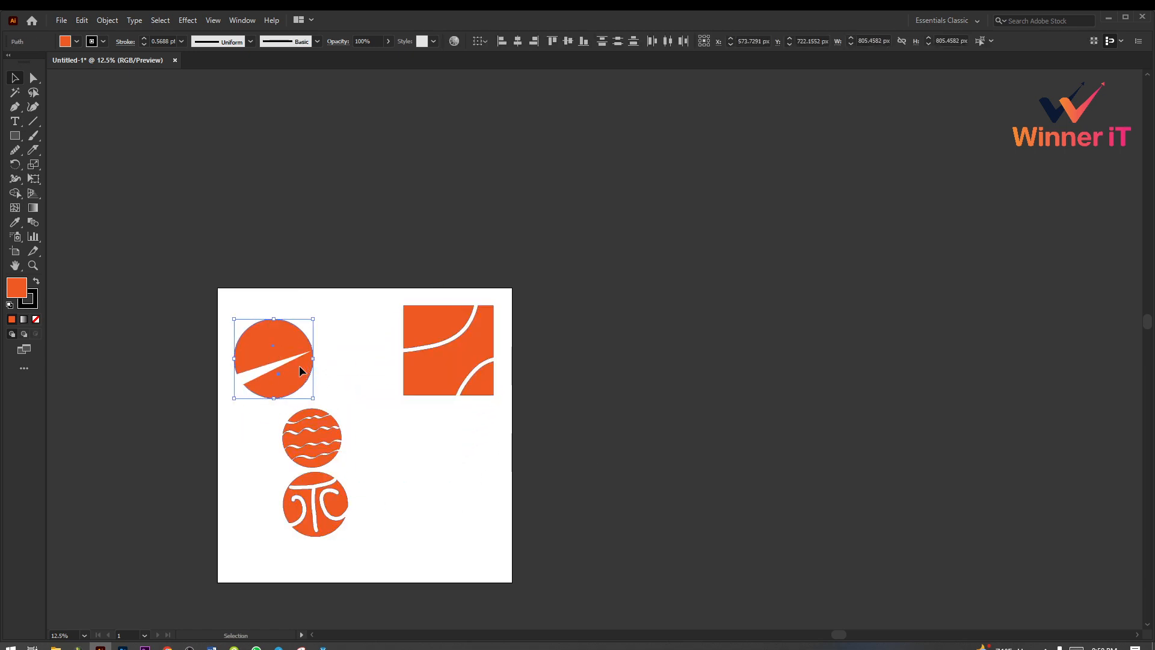
left_click_drag(296, 369, 325, 358)
left_click_drag(299, 435, 363, 462)
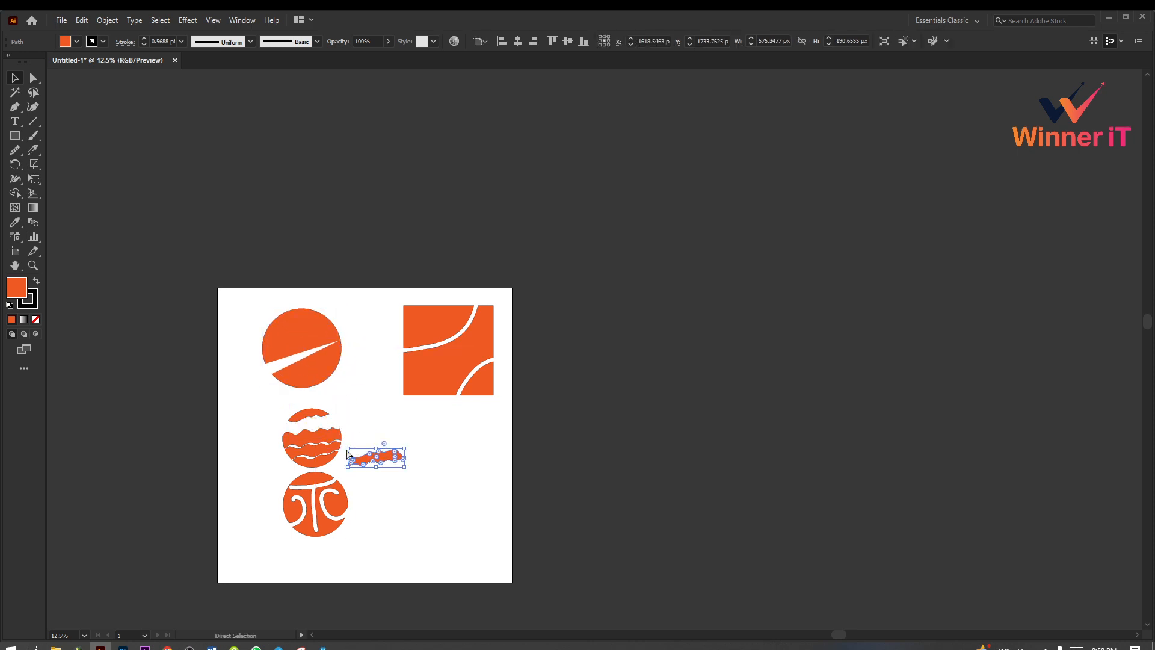
key("ctrl+z")
mouse_move(252, 403)
left_mouse_down()
mouse_move(340, 462)
mouse_move(478, 454)
mouse_move(483, 481)
left_mouse_up()
left_click(259, 457)
left_click_drag(324, 508, 349, 464)
left_click(554, 537)
Step: Group the four cut shapes and center the group horizontally and vertically on the artboard
scroll(550, 530, "down", 1)
scroll(551, 522, "down", 1)
key("a")
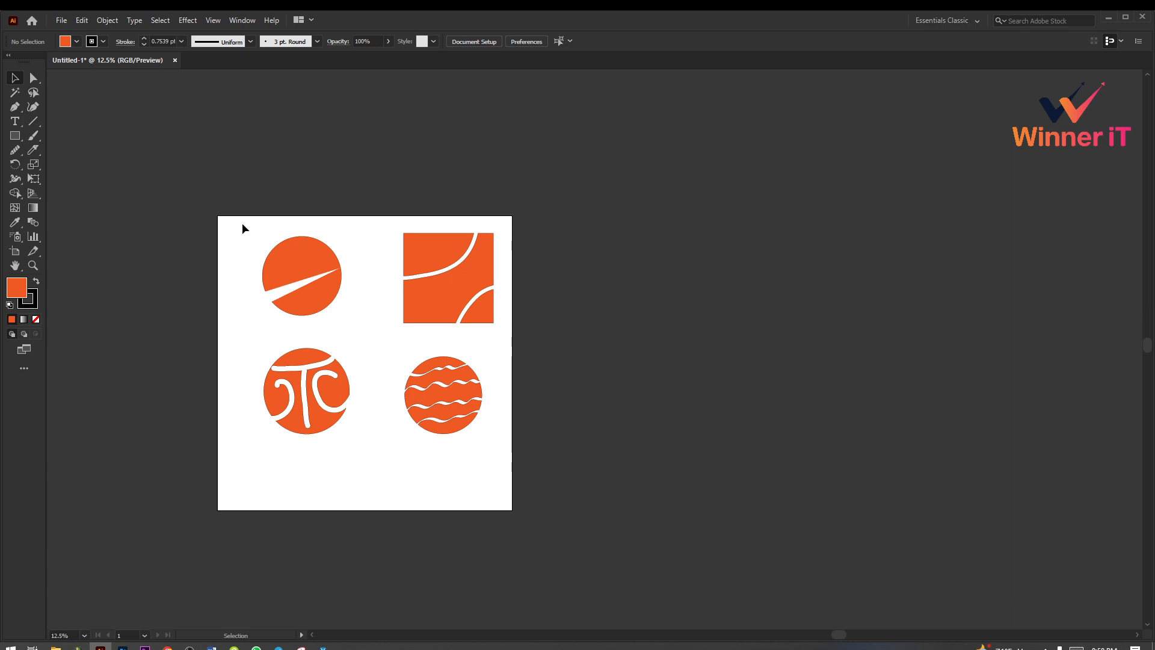
left_click_drag(242, 224, 572, 526)
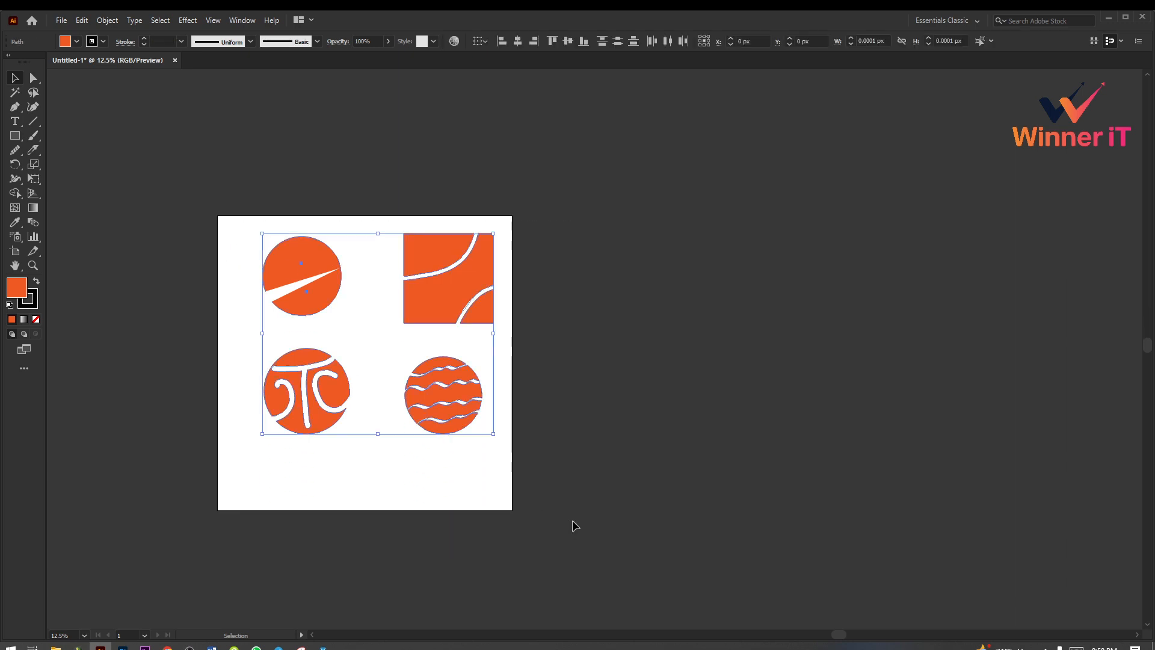
left_click(517, 41)
left_click(567, 41)
left_click(591, 203)
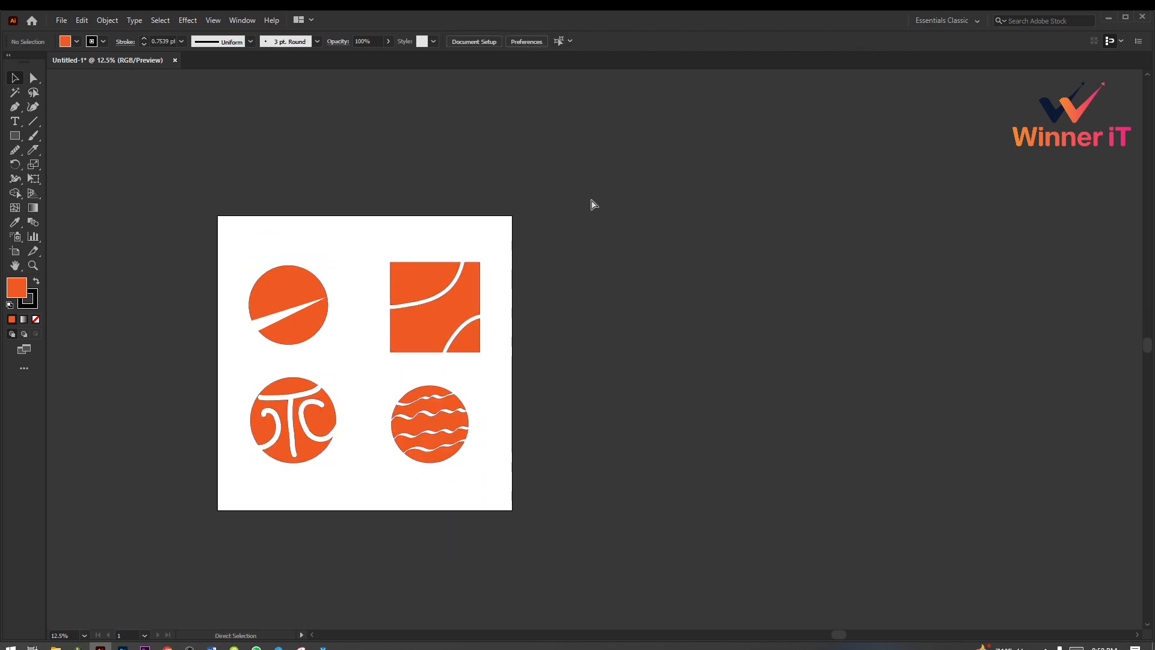
Step: Export the artboard for web as a JPEG High image named g in the Desktop folder Basic Graphic Design Class 2022 > class-11
key("ctrl+alt+shift+s")
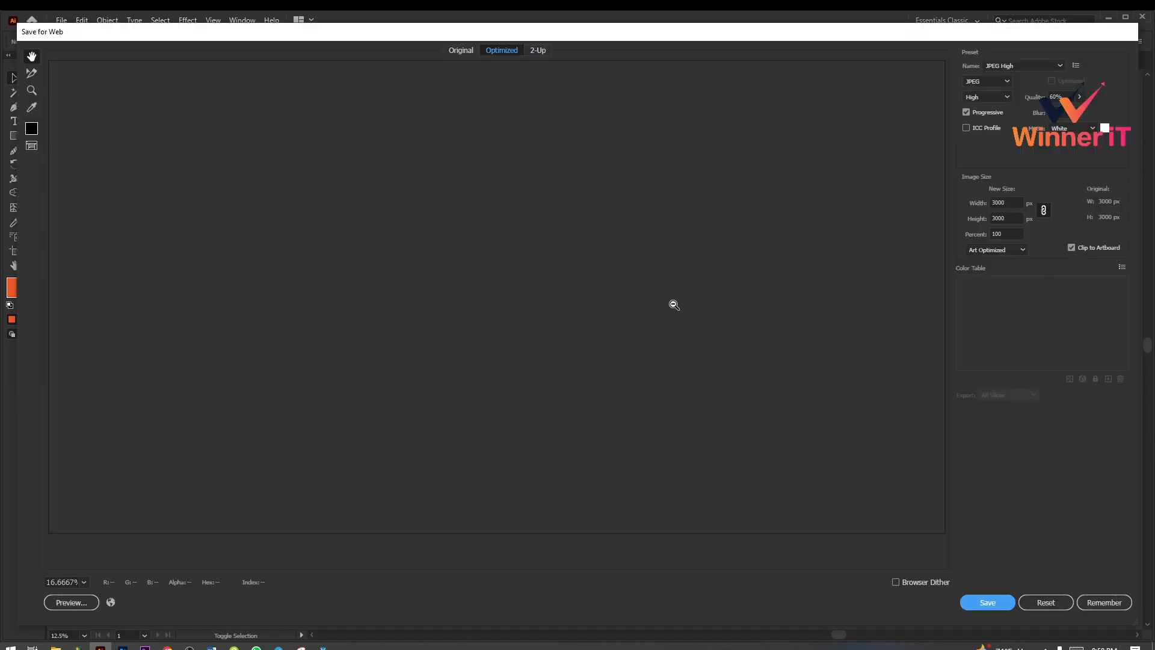
left_click(988, 602)
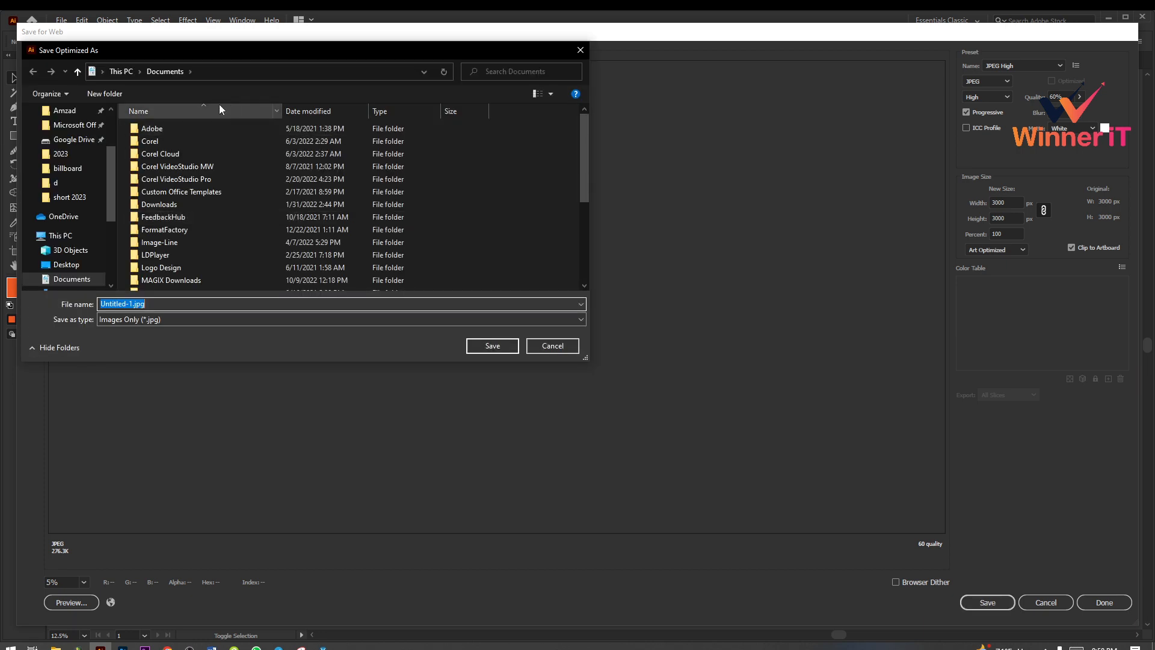
left_click(77, 264)
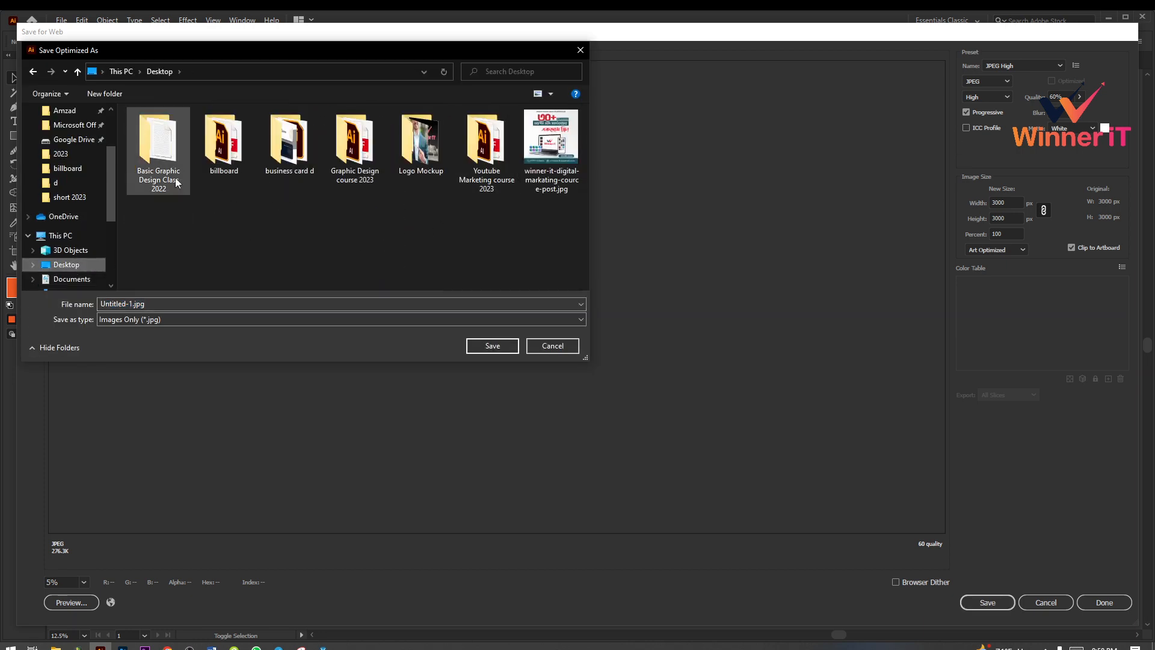
double_click(159, 166)
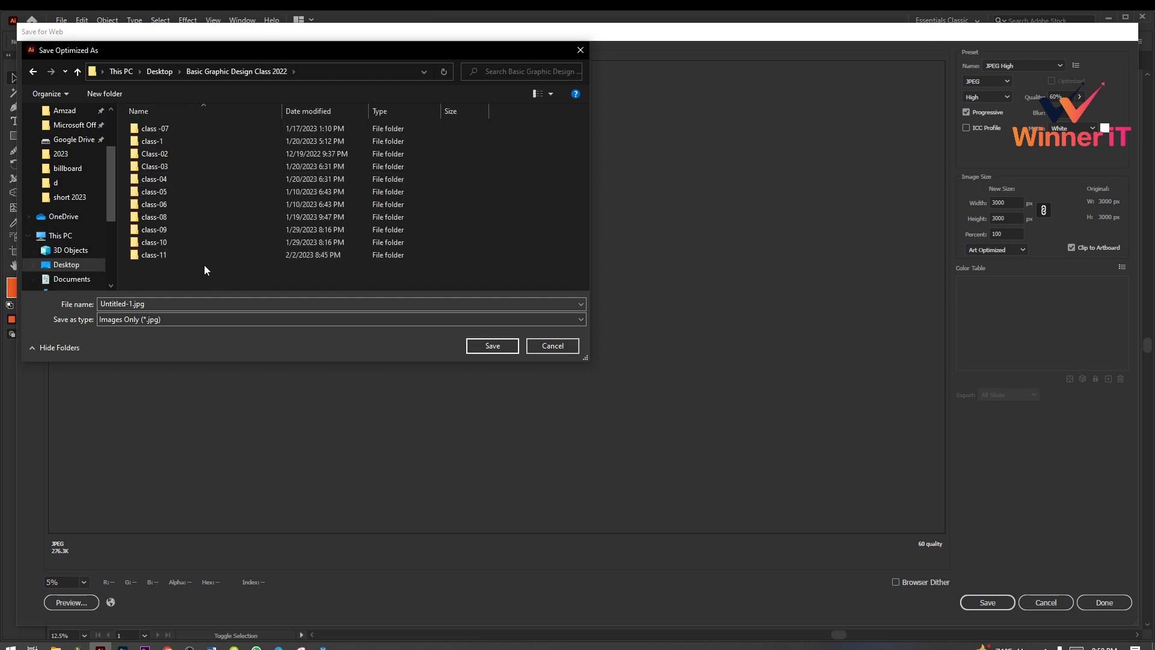
double_click(161, 256)
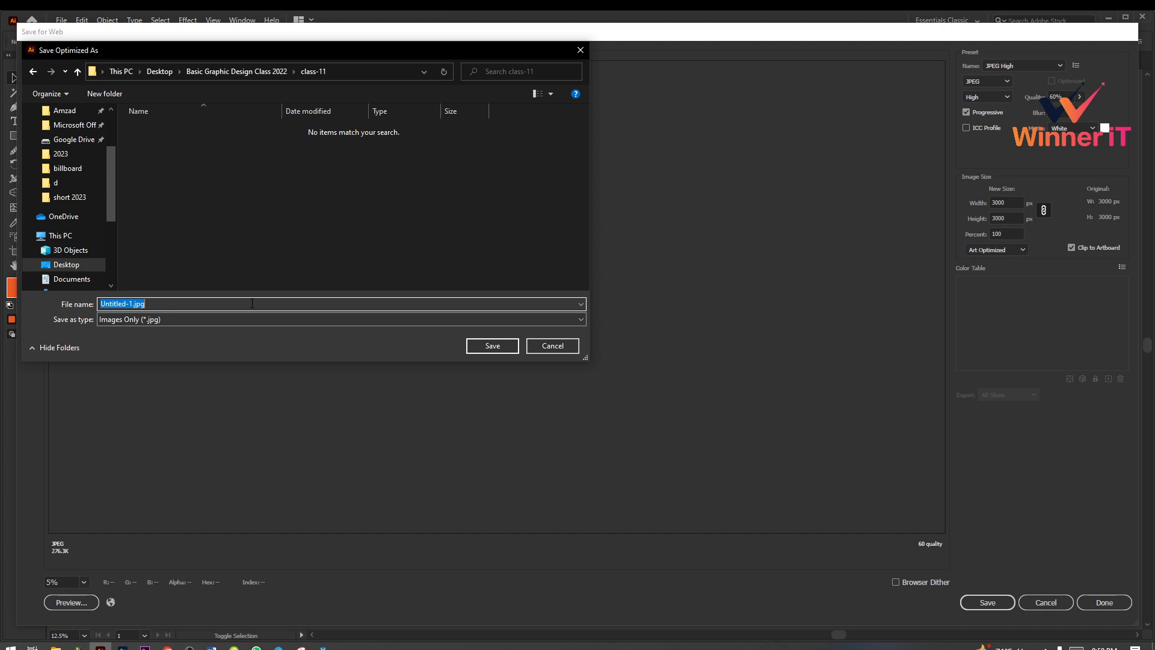
type("grgg5tg54")
left_click(483, 348)
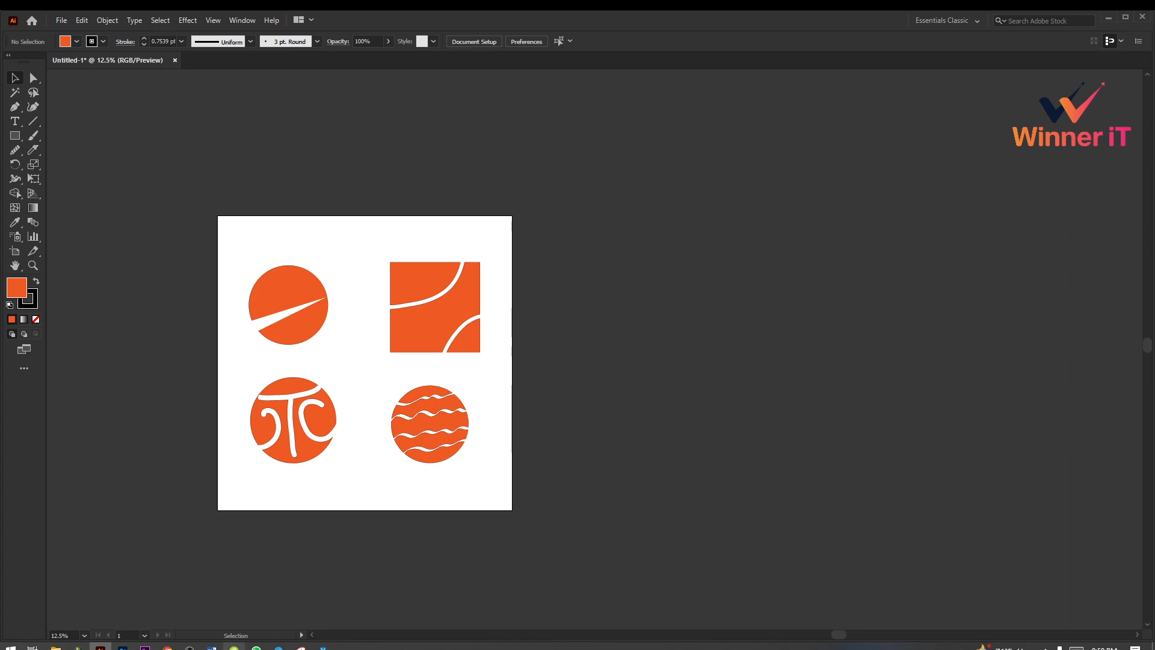
Step: Switch to the Google Meet call in Chrome, open a new browser tab, return to Illustrator and show the hidden system tray icons
mouse_move(167, 647)
left_click(129, 578)
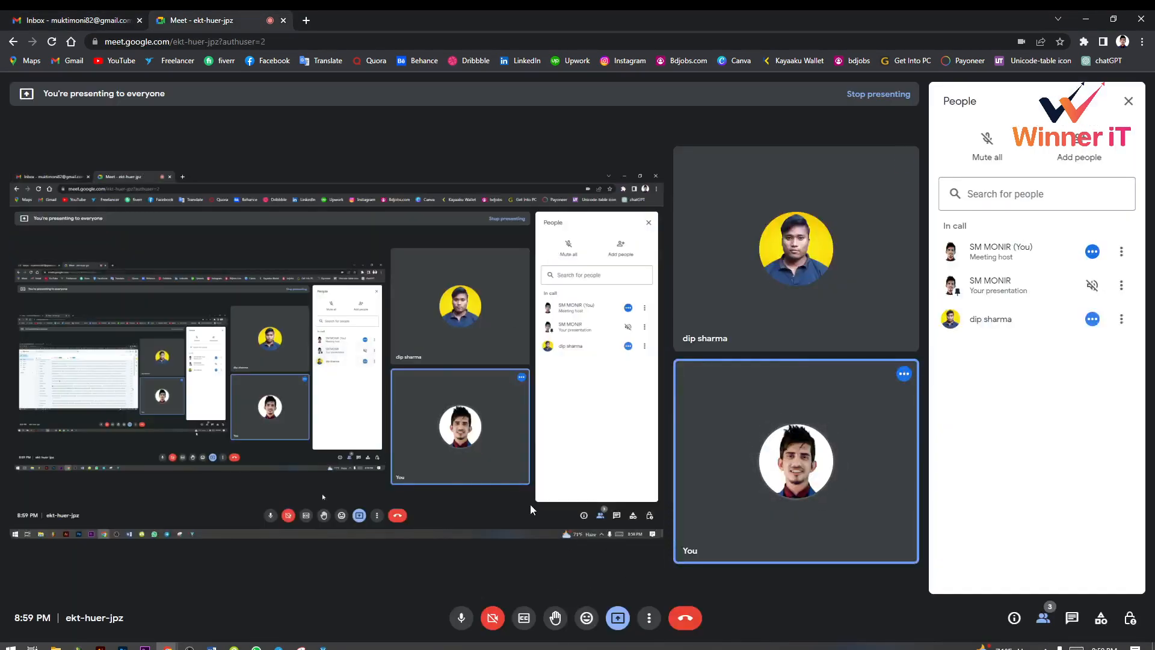
left_click(307, 22)
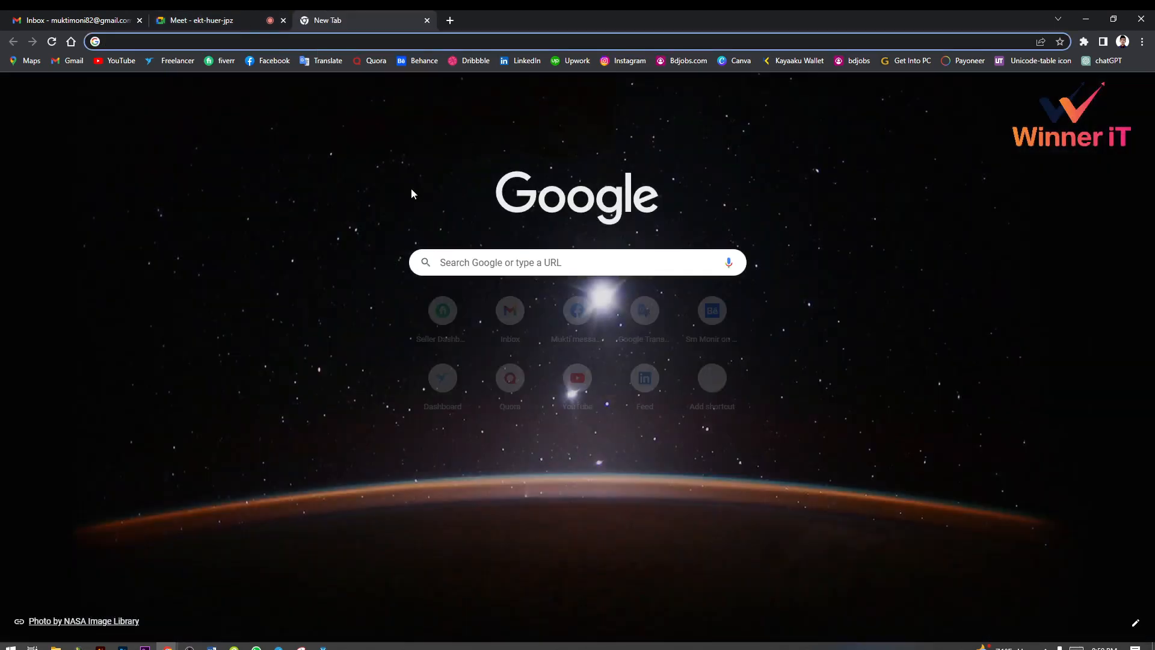
left_click(250, 20)
left_click(104, 647)
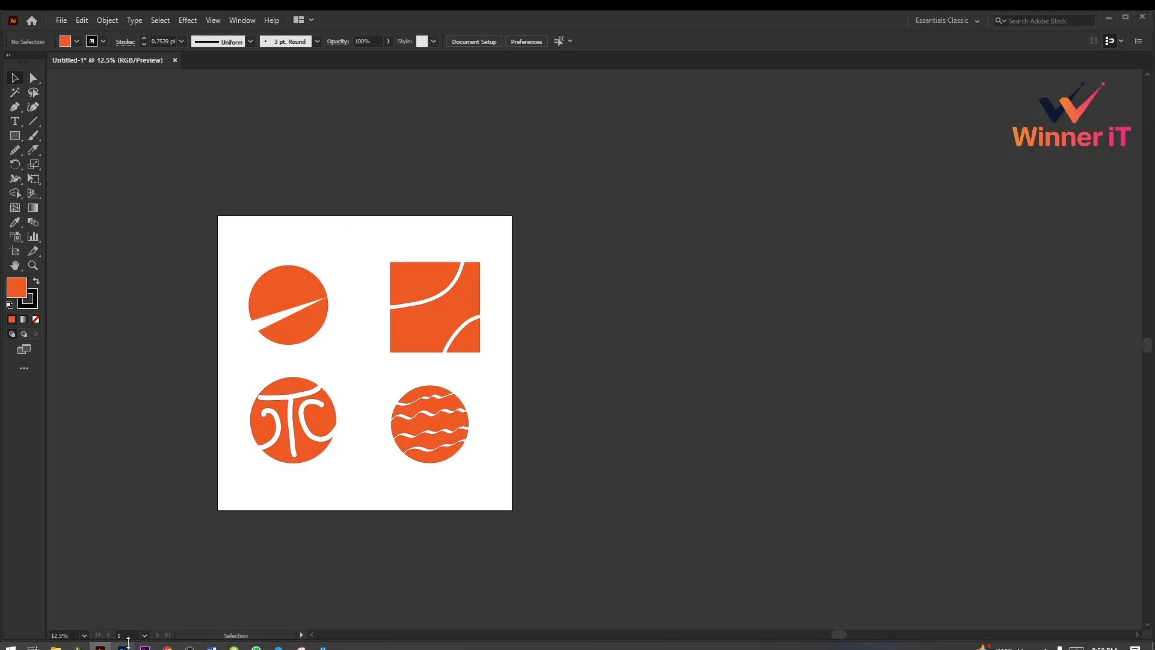
left_click(1045, 646)
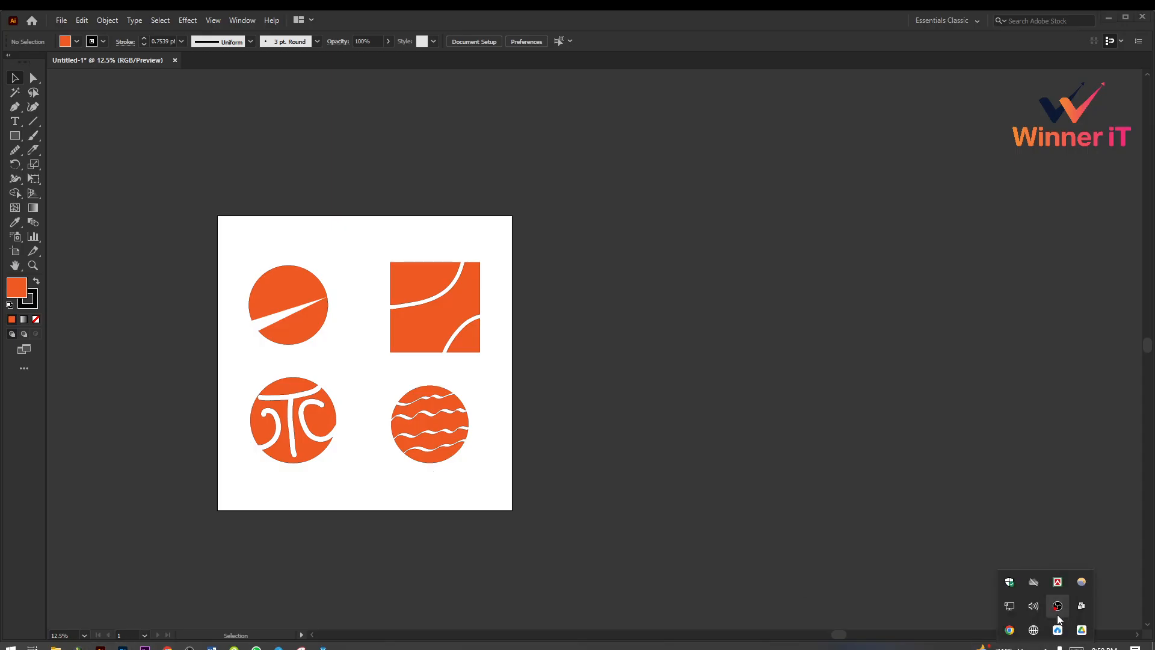